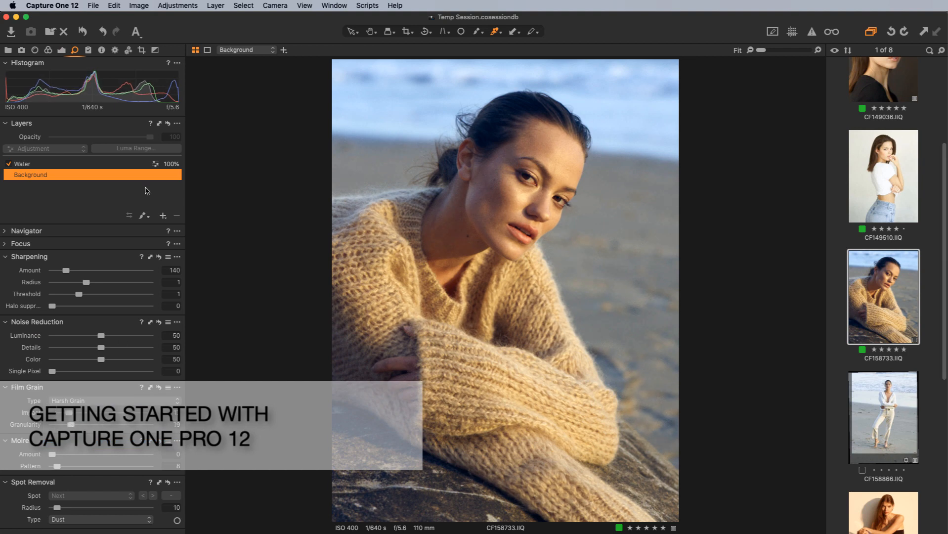
pyautogui.click(61, 49)
pyautogui.click(48, 50)
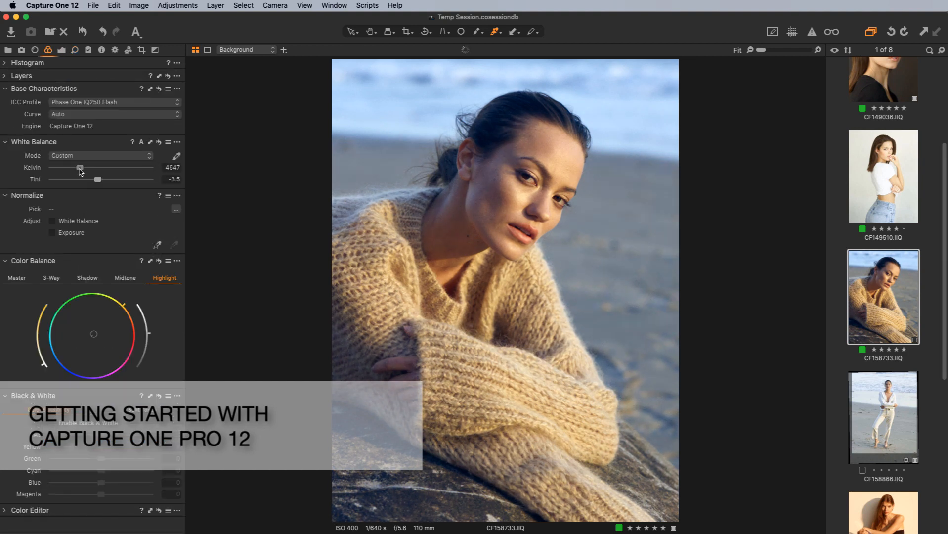
pyautogui.moveTo(81, 168); pyautogui.dragTo(82, 168)
pyautogui.press('F7')
pyautogui.press('v')
pyautogui.keyDown('shift'); pyautogui.click(883, 296); pyautogui.keyUp('shift')
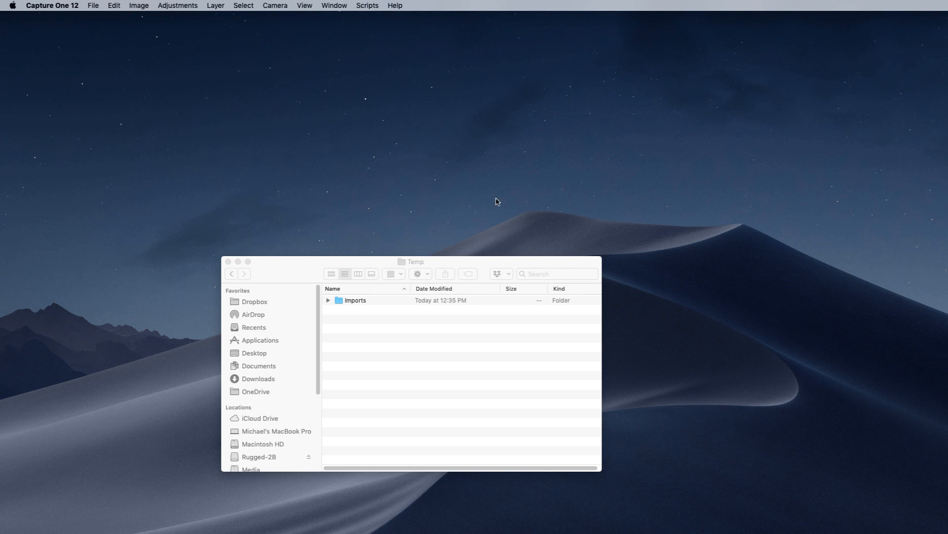
# Create a new blank catalog named Temp Catalog in /Volumes/Media/Temp.
pyautogui.click(93, 6)
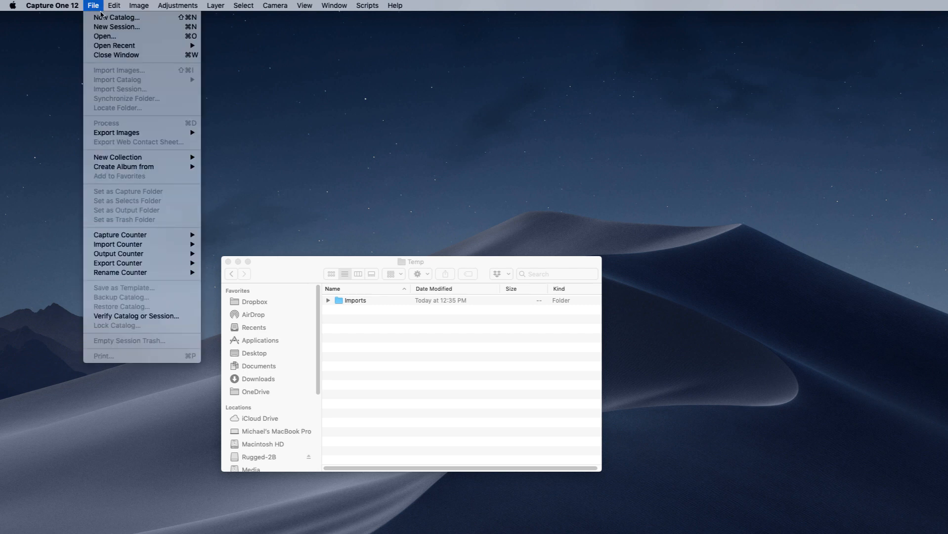
pyautogui.click(102, 18)
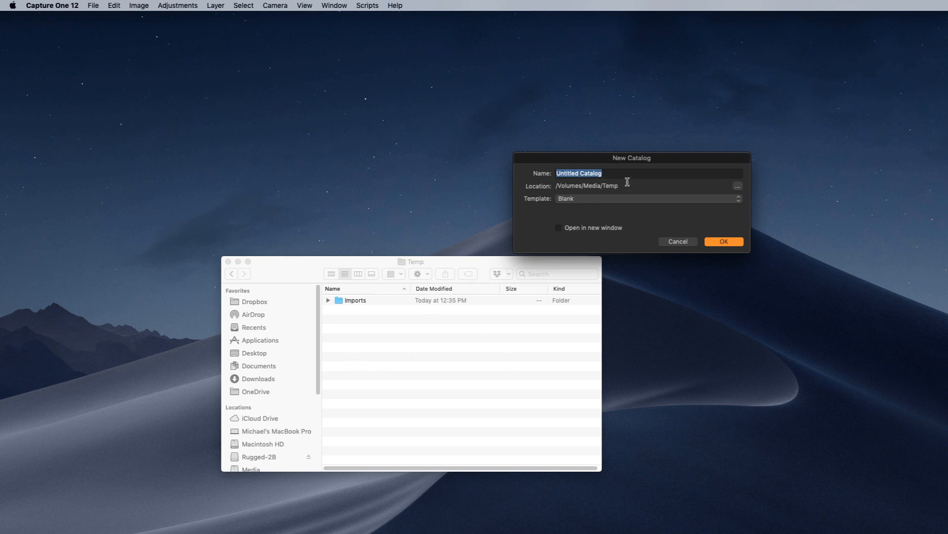
pyautogui.write('Temp Catalog')
pyautogui.click(722, 245)
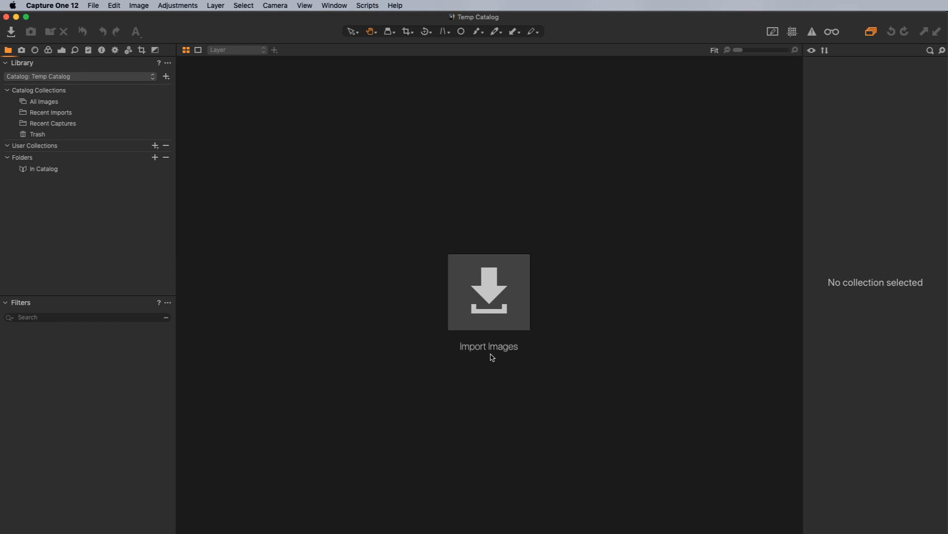
# Create a new blank session named Temp Session in /Volumes/Media/Temp, keeping the default subfolder names.
pyautogui.click(94, 6)
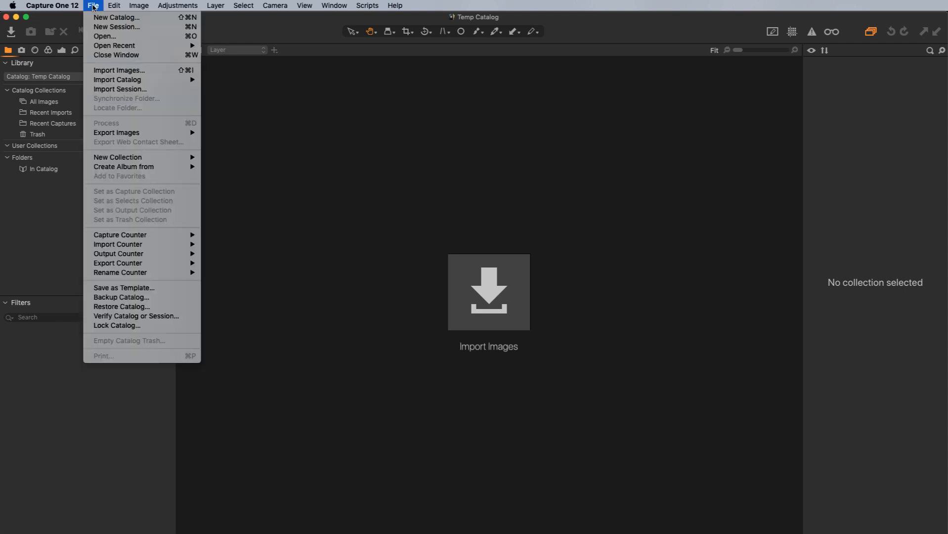
pyautogui.click(104, 27)
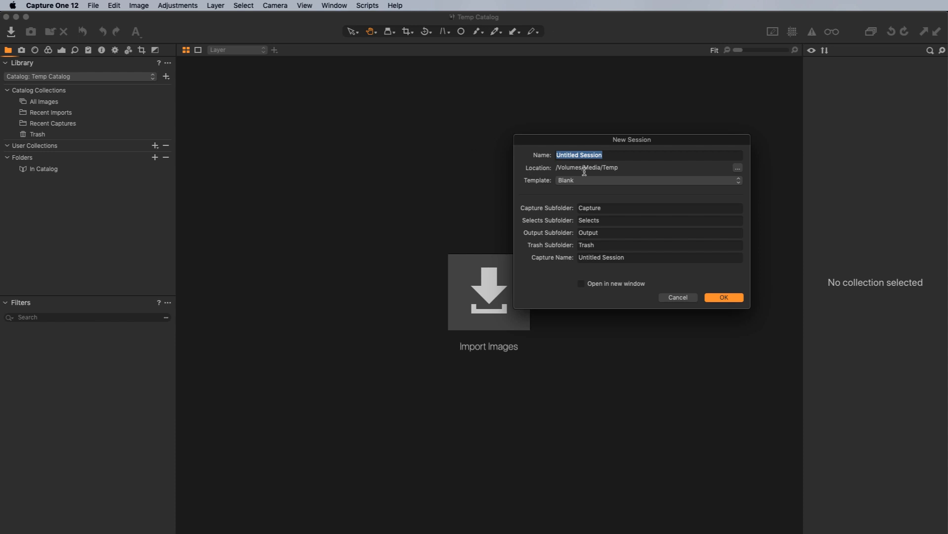
pyautogui.write('Temp ')
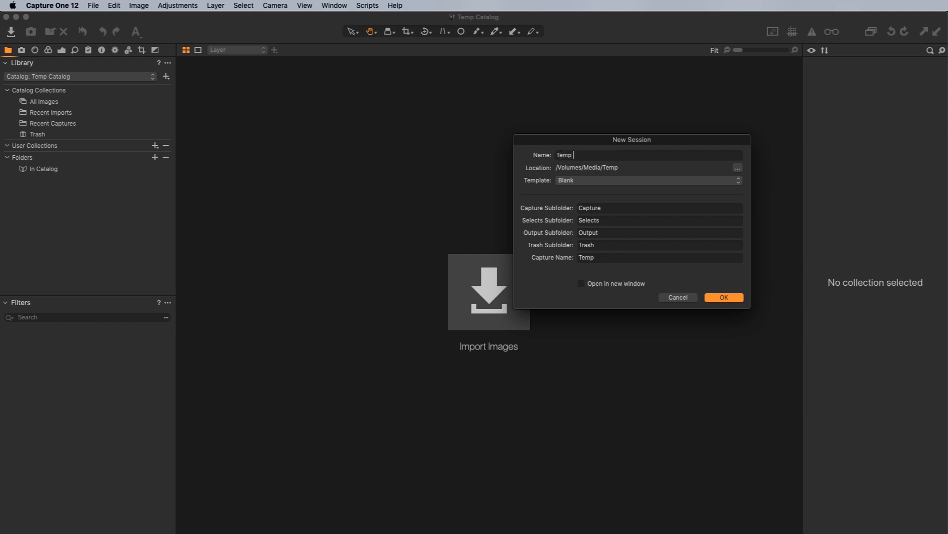
pyautogui.write('Session')
pyautogui.click(724, 299)
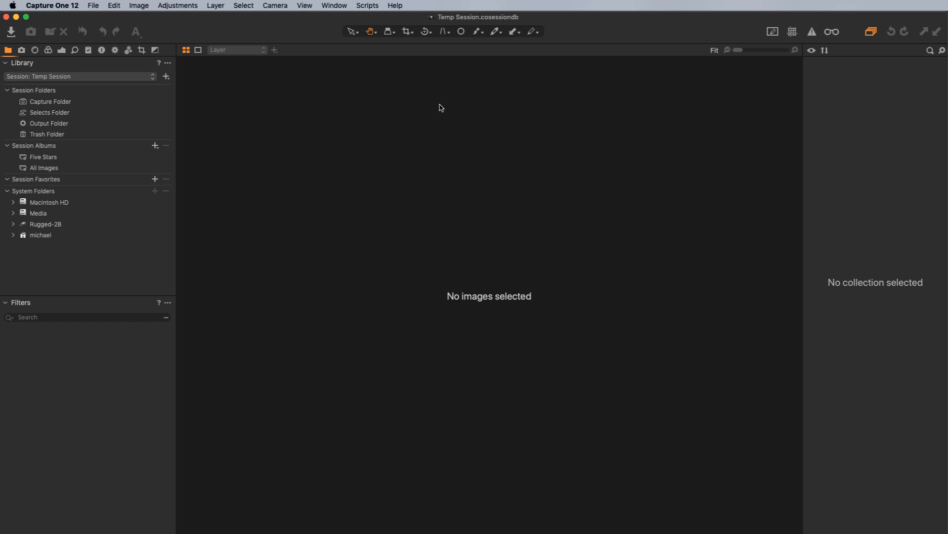
# Start an image import with Imports as the source and Capture Folder as the destination.
pyautogui.click(11, 33)
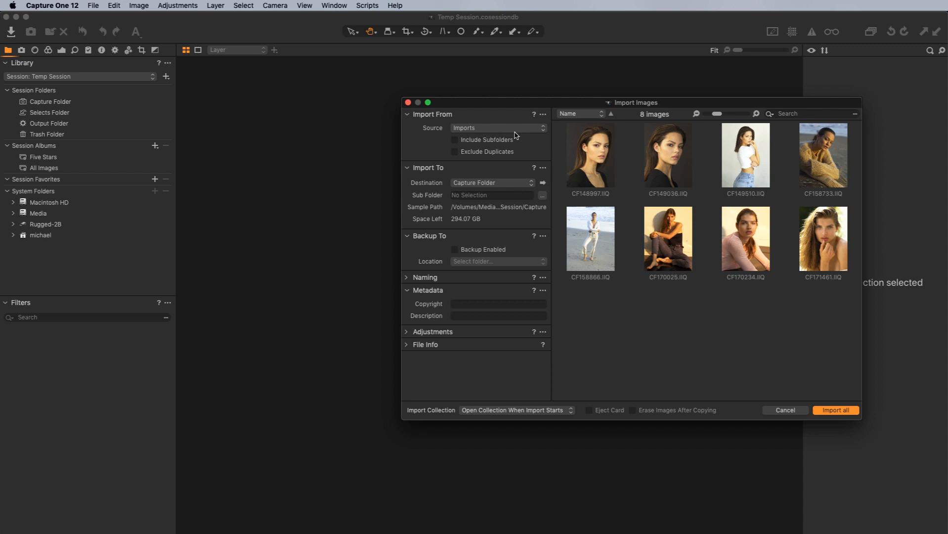
pyautogui.click(496, 130)
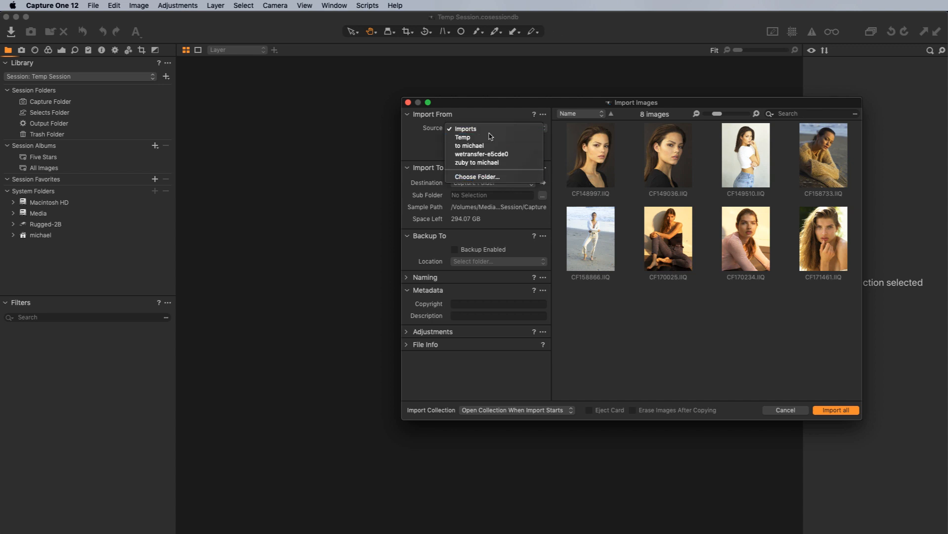
pyautogui.click(487, 110)
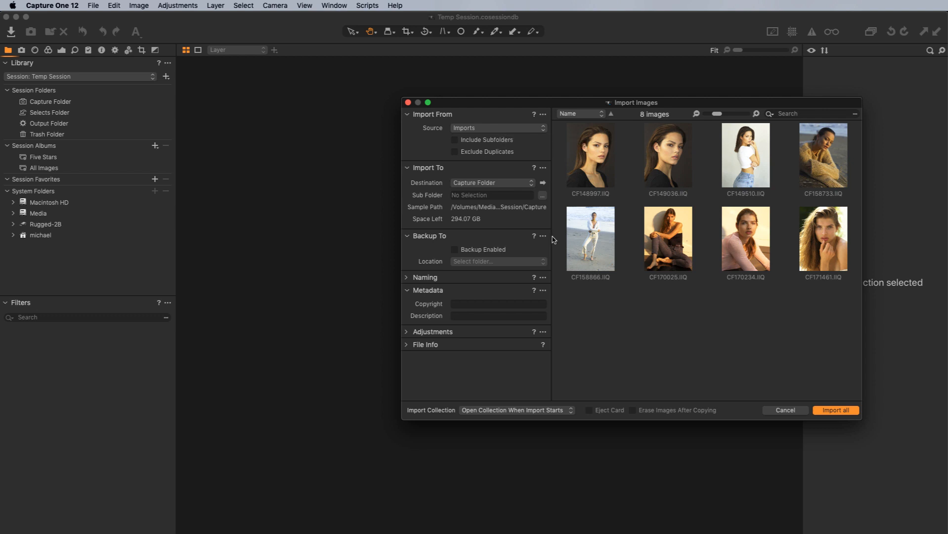
pyautogui.click(489, 186)
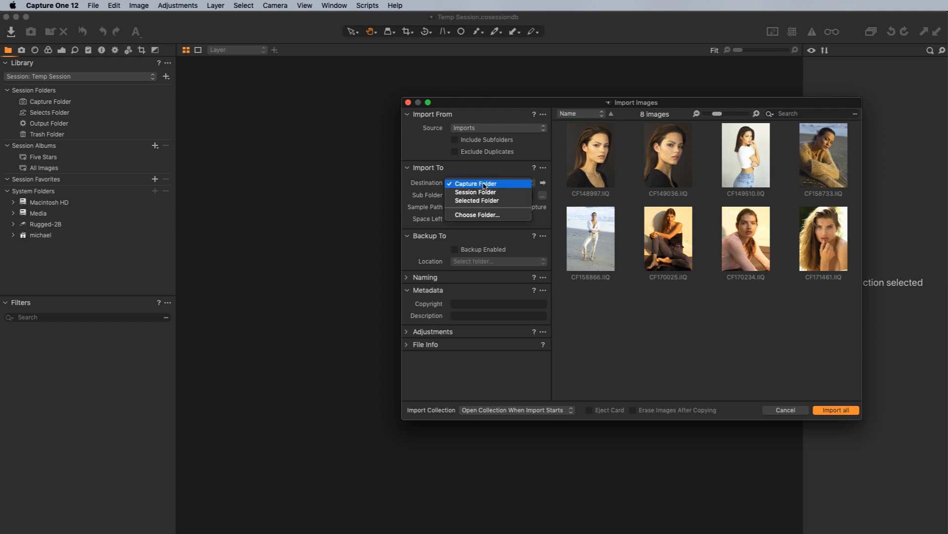
pyautogui.click(485, 185)
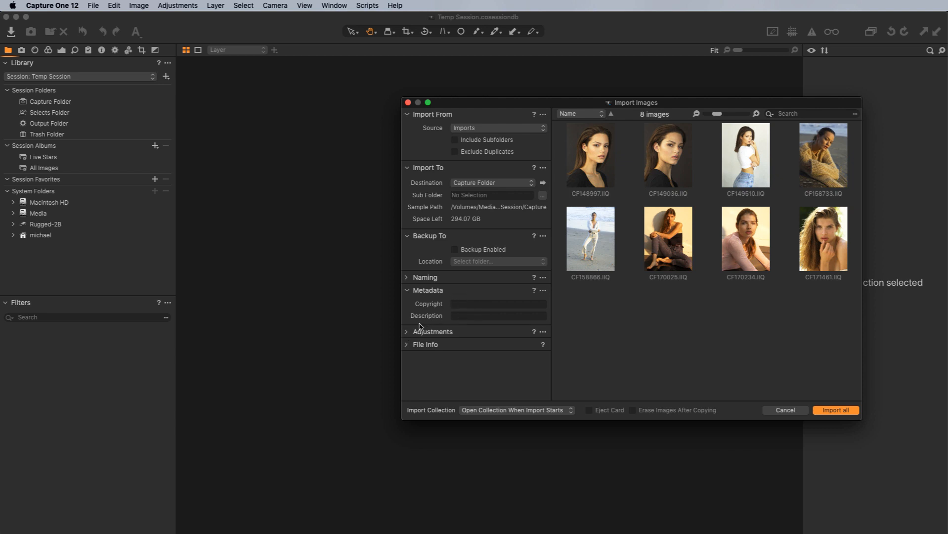
# Review the import's Naming and Adjustments settings, including the available styles and presets.
pyautogui.click(407, 277)
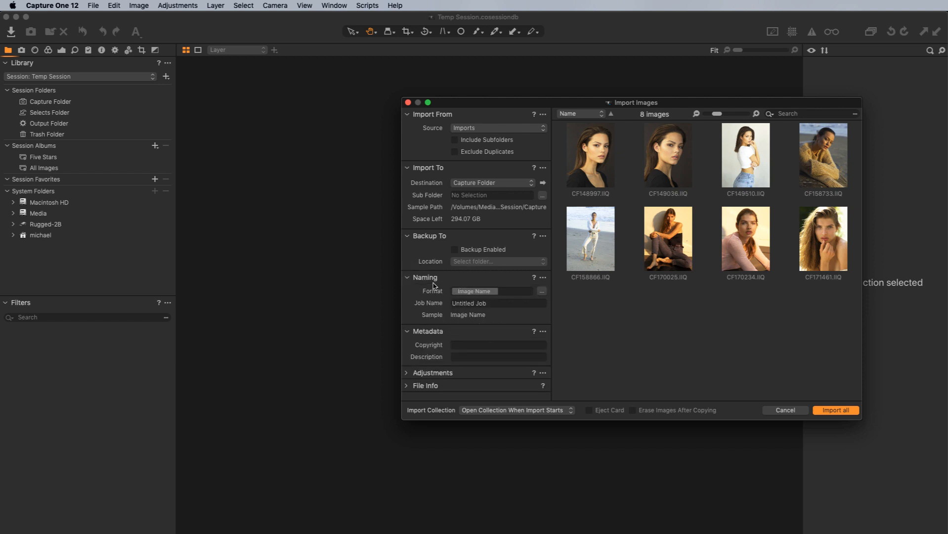
pyautogui.click(408, 278)
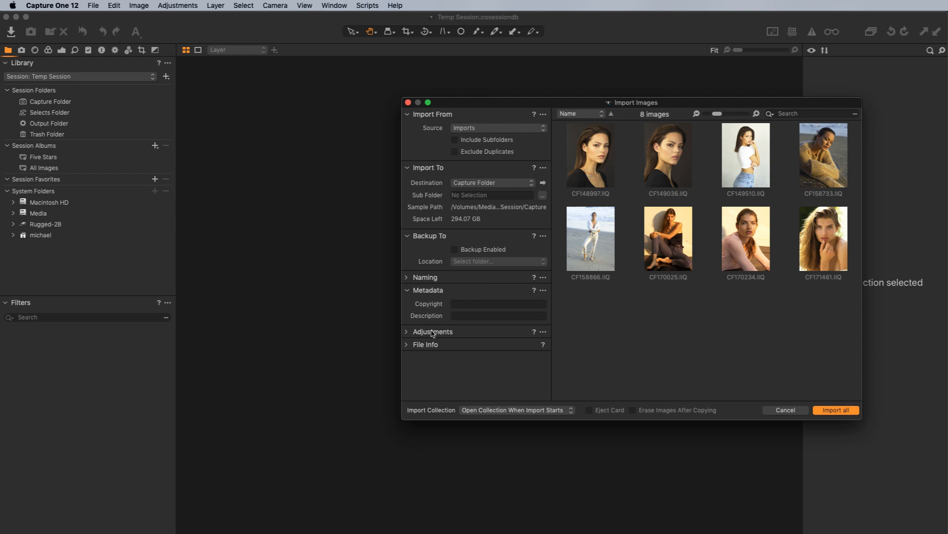
pyautogui.click(406, 332)
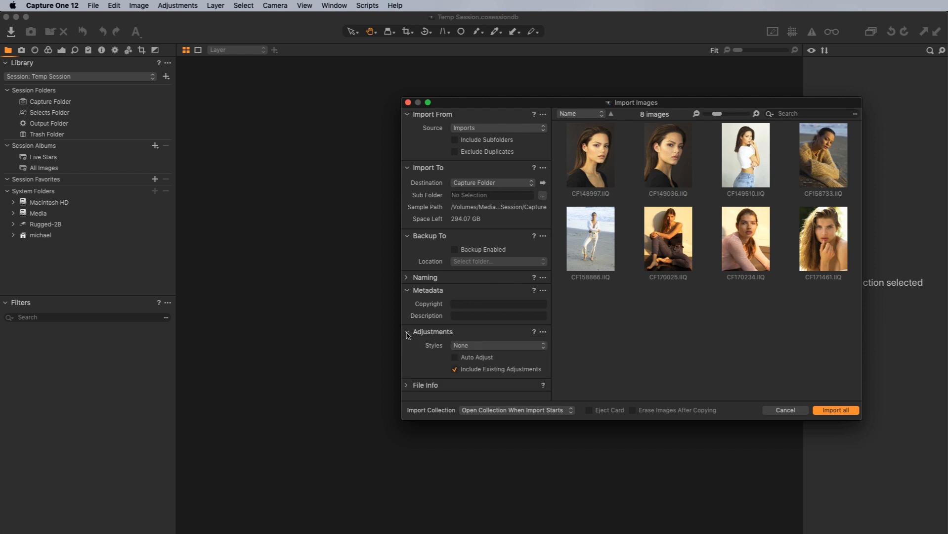
pyautogui.click(478, 346)
pyautogui.moveTo(480, 362)
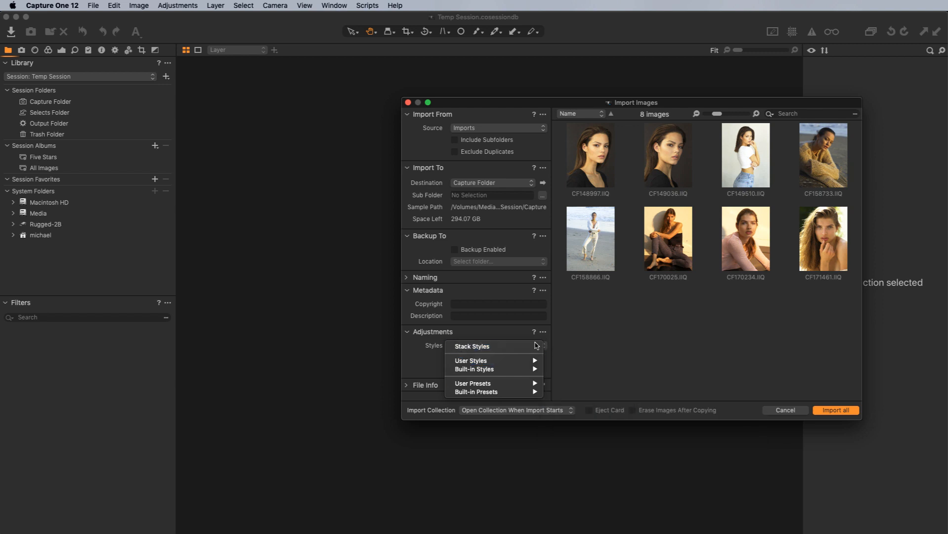
pyautogui.click(511, 335)
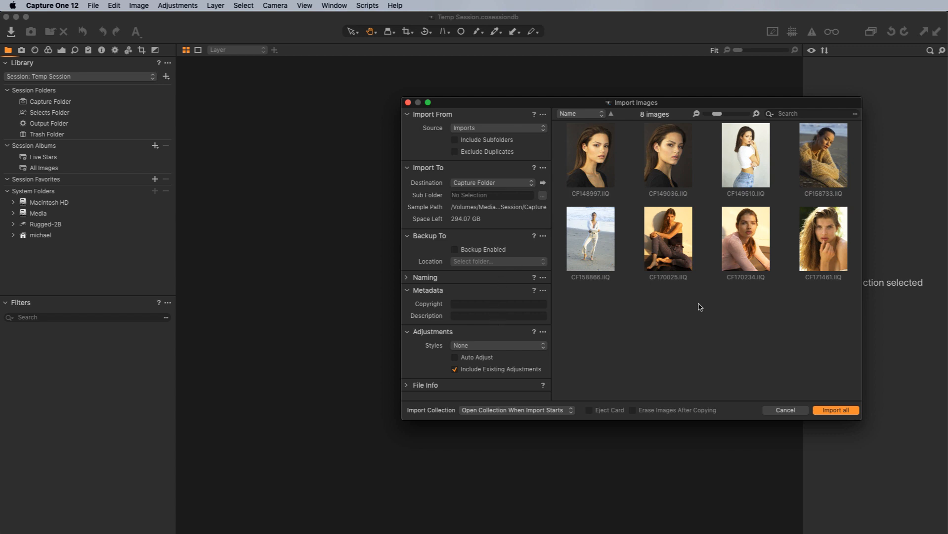
# Import all the listed images into the session's Capture Folder.
pyautogui.click(843, 411)
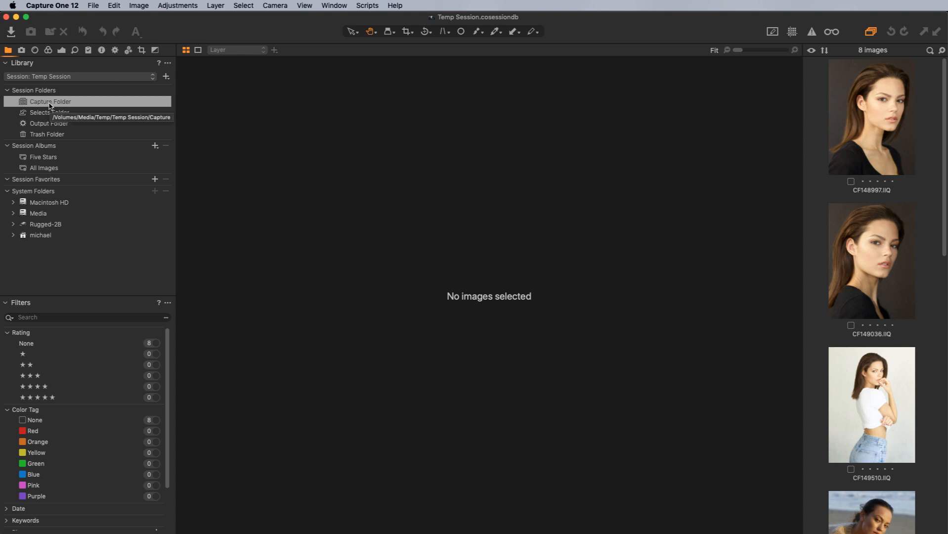
pyautogui.click(96, 7)
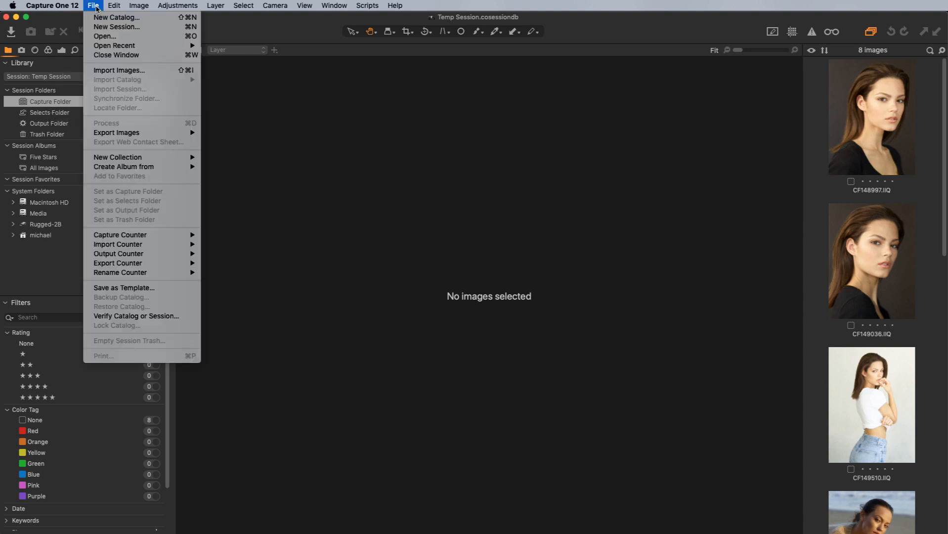
pyautogui.click(303, 117)
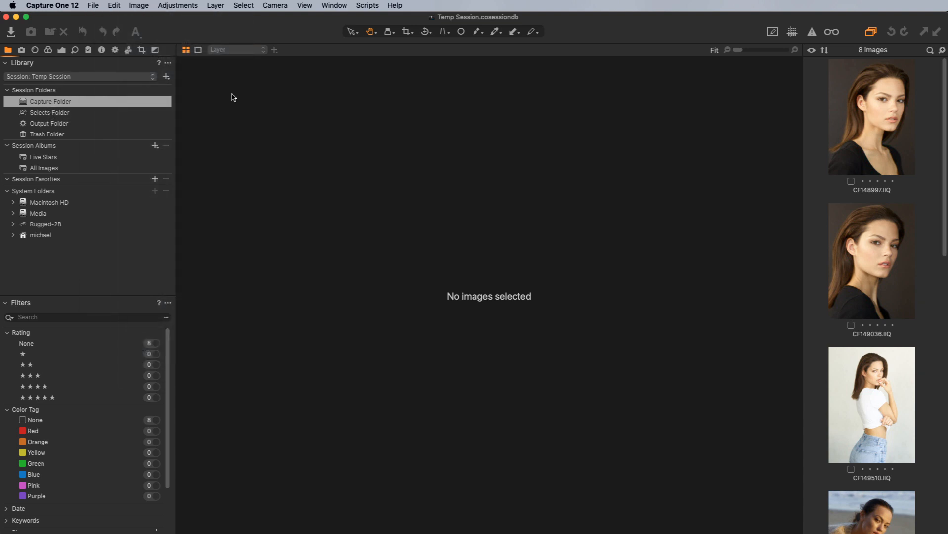
# Close the session window and examine the Temp Session folder in Finder, including its Capture and CaptureOne subfolders.
pyautogui.click(6, 18)
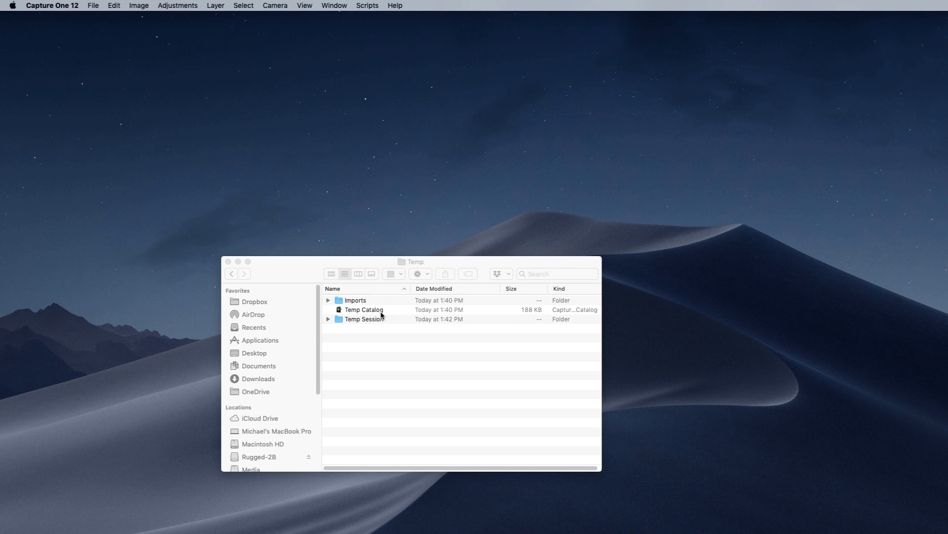
pyautogui.click(328, 318)
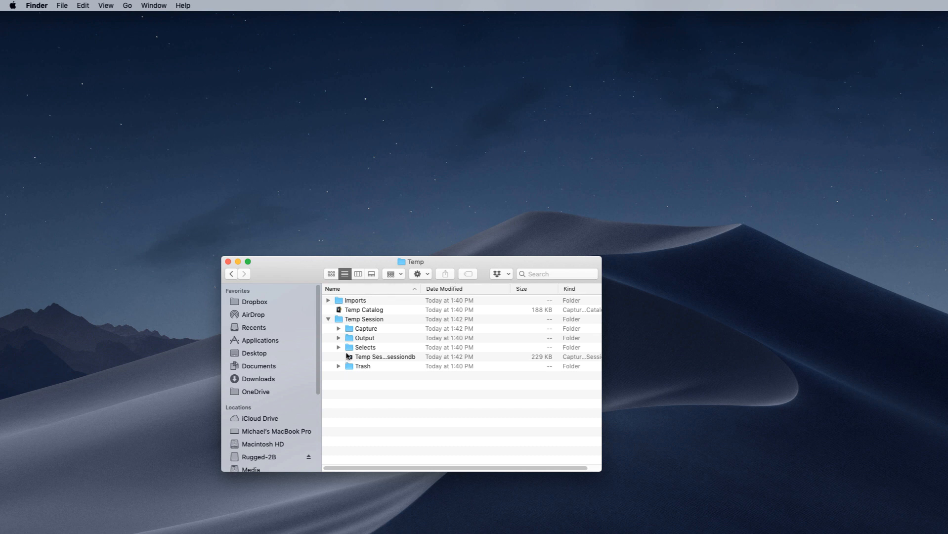
pyautogui.click(339, 328)
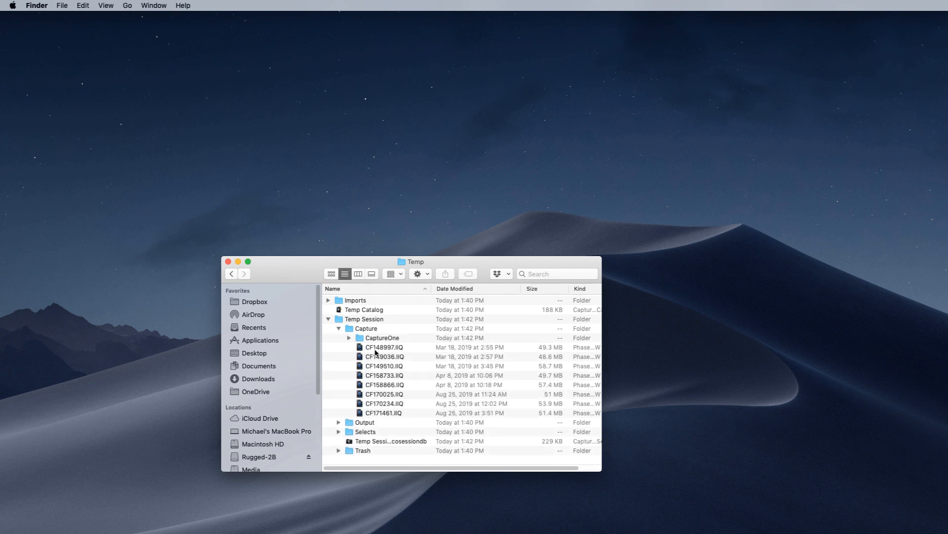
pyautogui.click(349, 338)
pyautogui.click(338, 328)
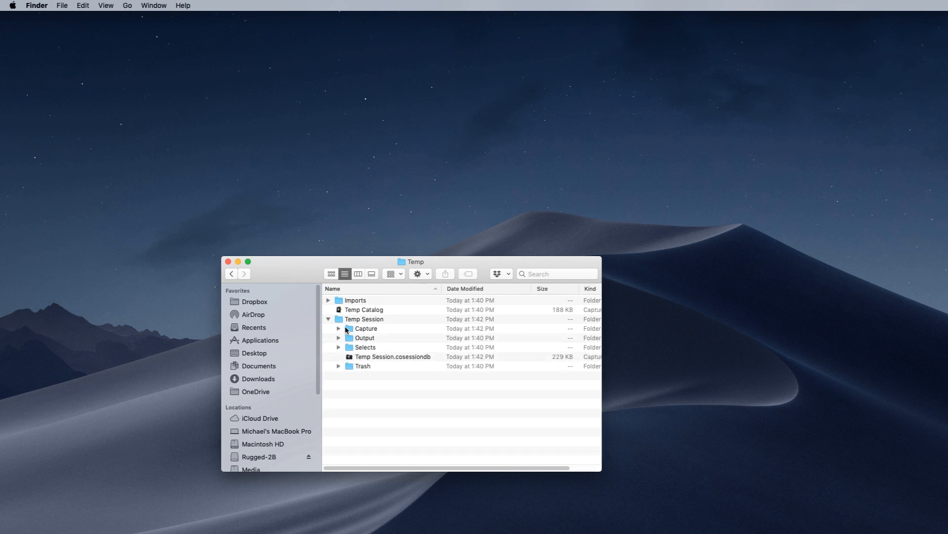
pyautogui.click(338, 328)
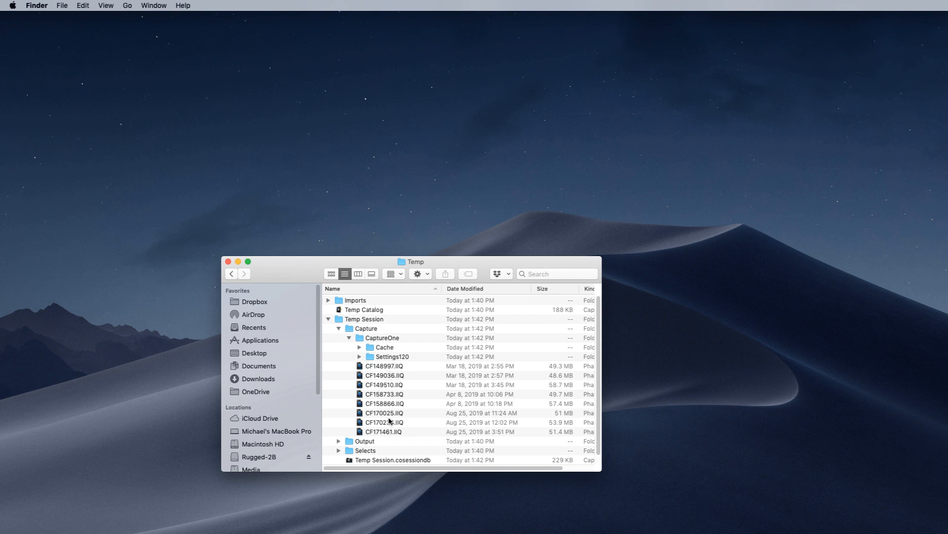
pyautogui.click(349, 338)
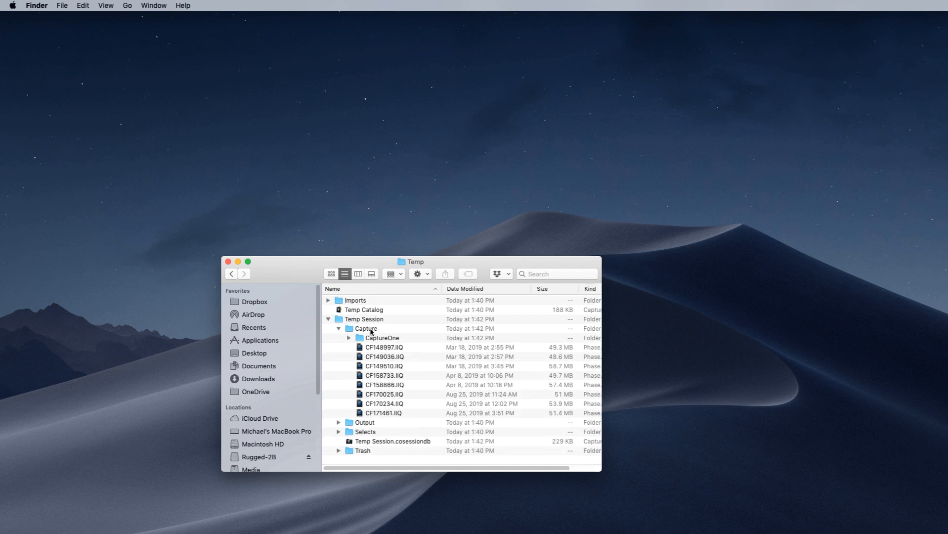
pyautogui.click(338, 328)
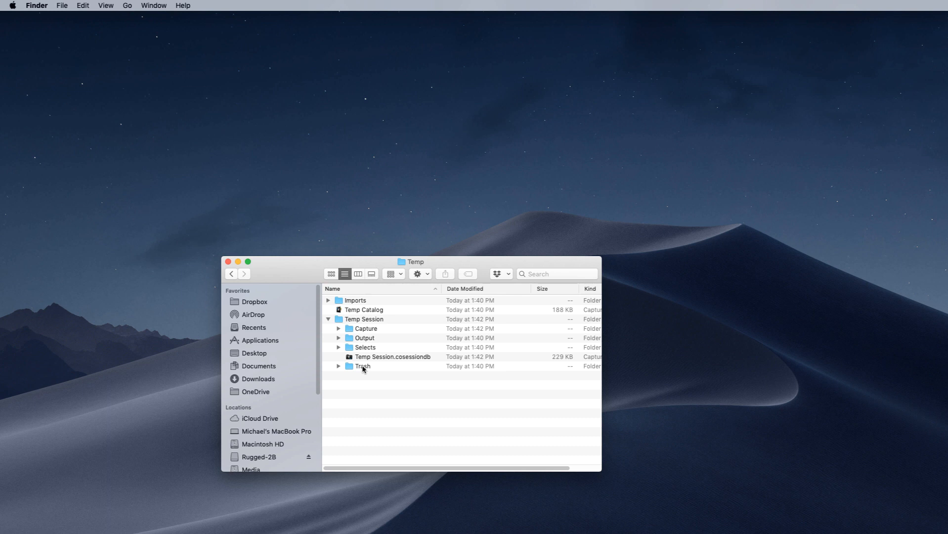
# Open Temp Catalog in Capture One and import the session file Temp Session.cosessiondb from the Temp Session folder on Media.
pyautogui.click(368, 310)
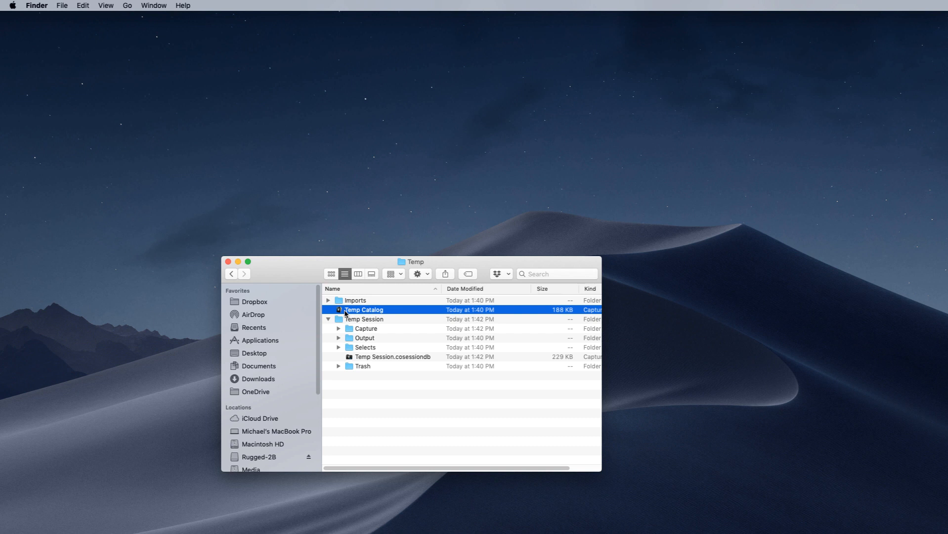
pyautogui.doubleClick(345, 313)
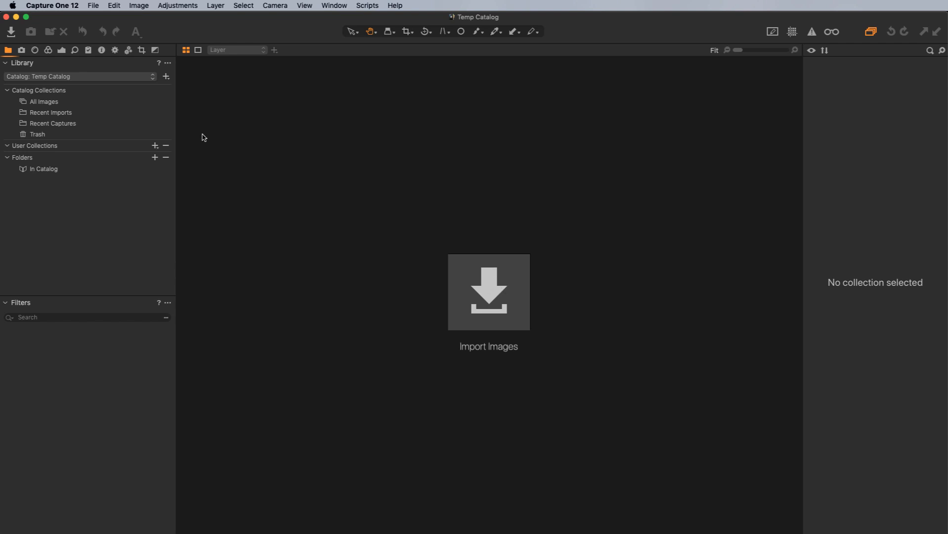
pyautogui.click(96, 7)
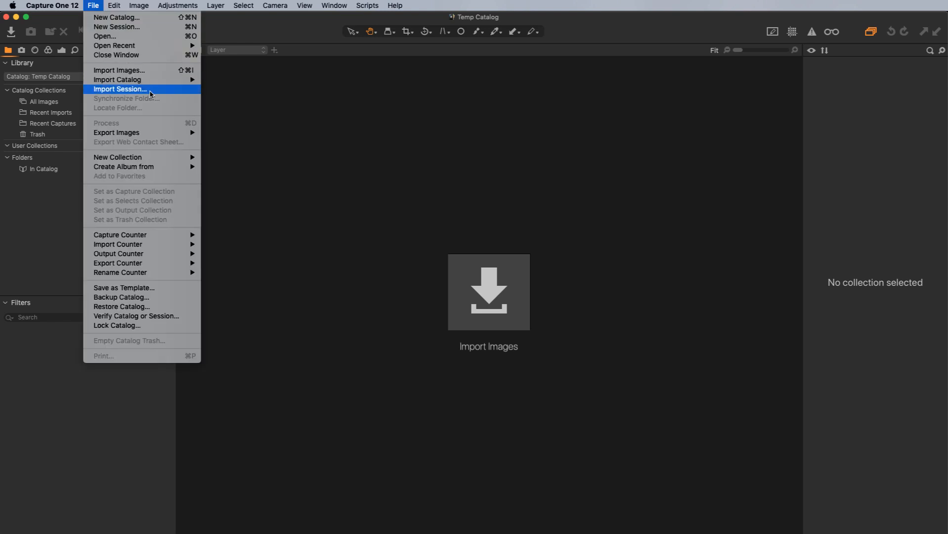
pyautogui.click(151, 95)
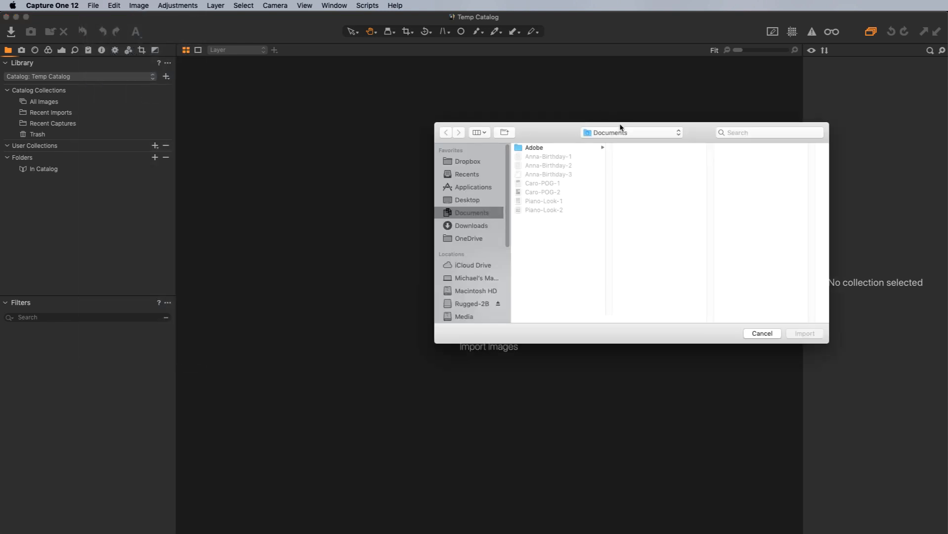
pyautogui.click(620, 131)
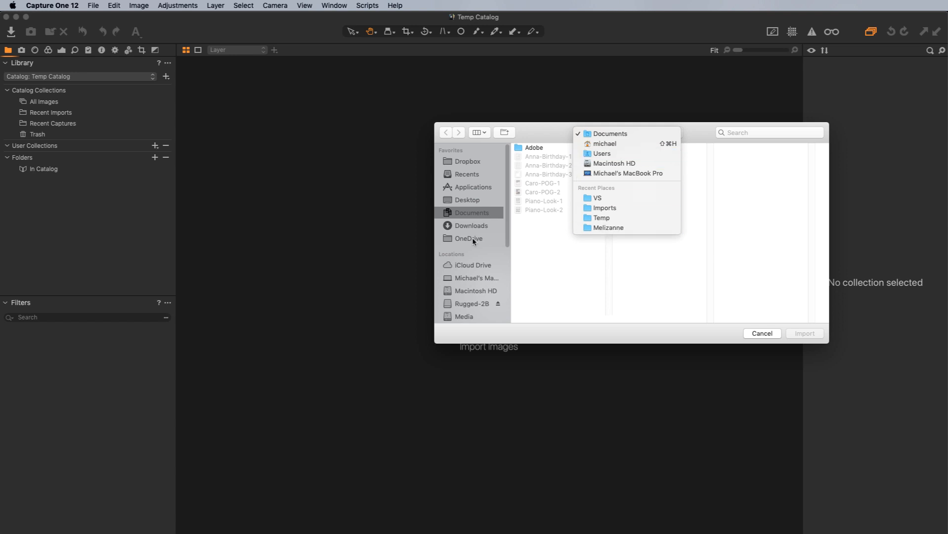
pyautogui.click(464, 318)
pyautogui.click(465, 318)
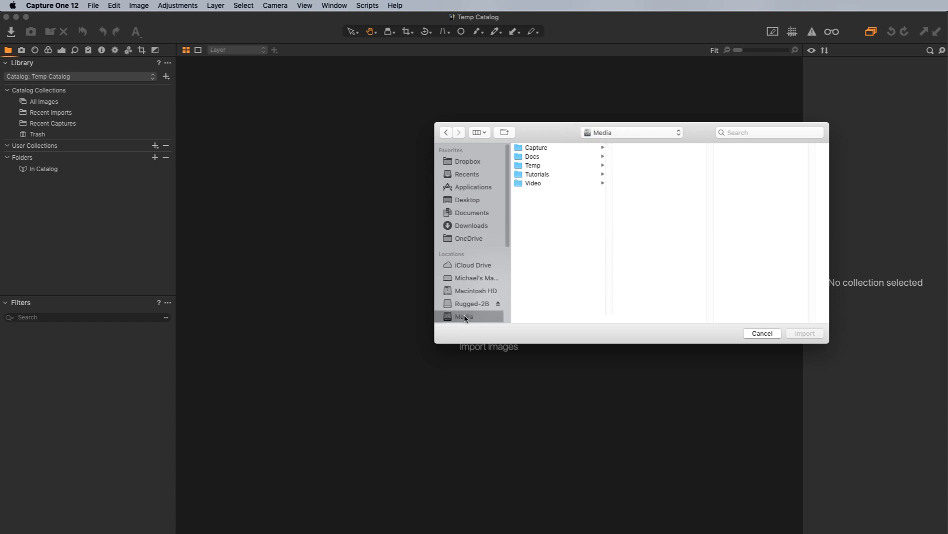
pyautogui.click(540, 169)
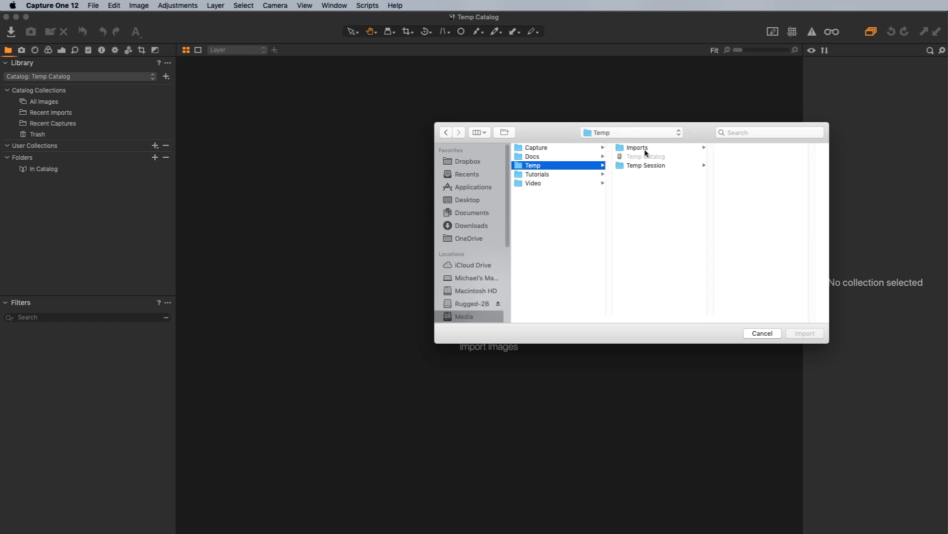
pyautogui.click(656, 169)
pyautogui.click(760, 176)
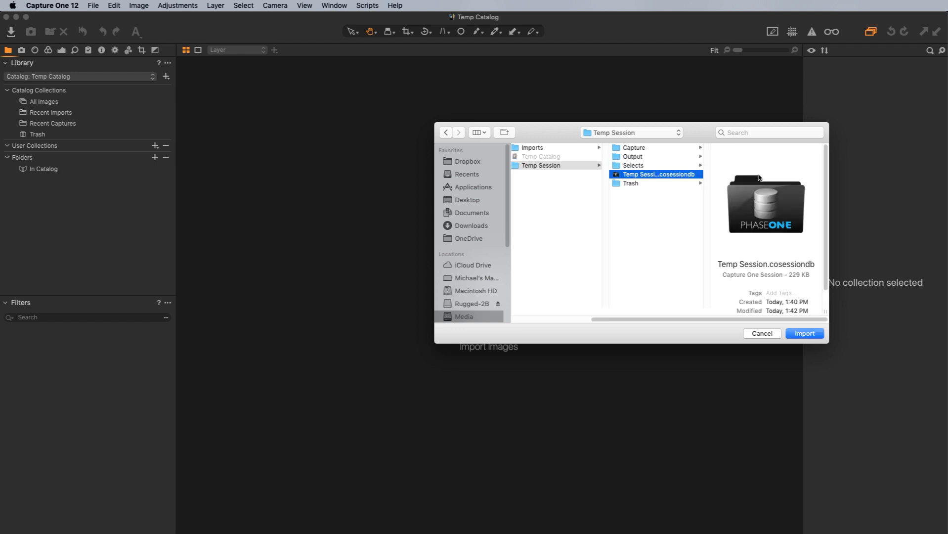
pyautogui.click(805, 333)
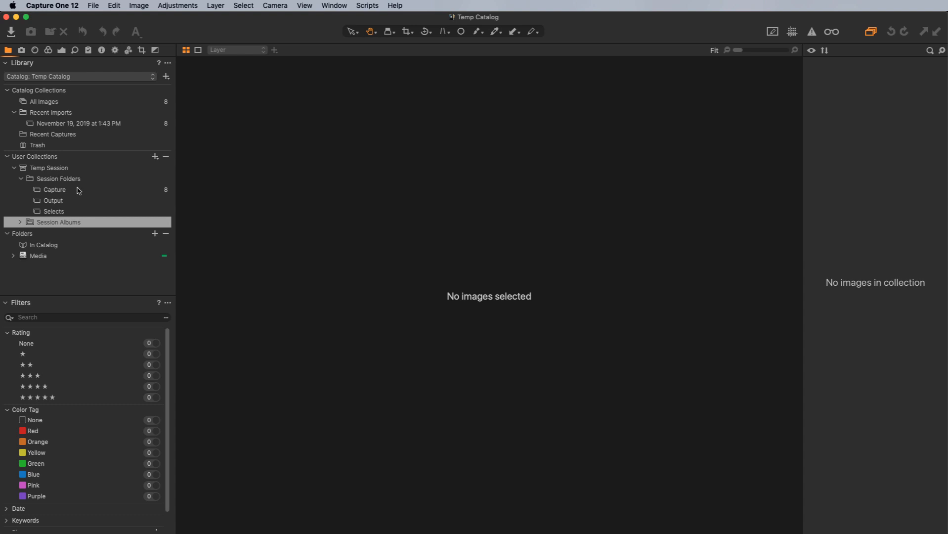
# Look through the imported session's Capture, Selects and Output collections in the catalog, finishing on Capture.
pyautogui.click(54, 189)
pyautogui.click(58, 211)
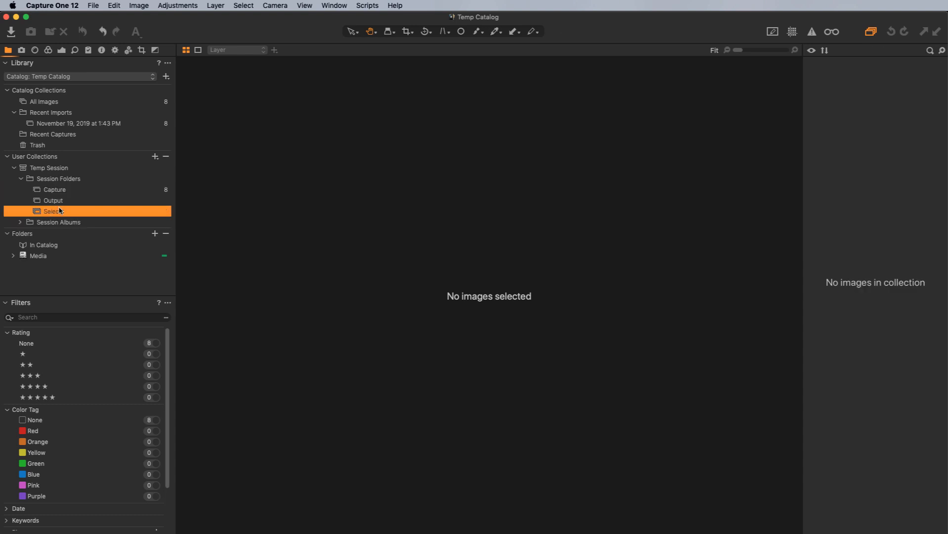
pyautogui.click(57, 203)
pyautogui.click(59, 191)
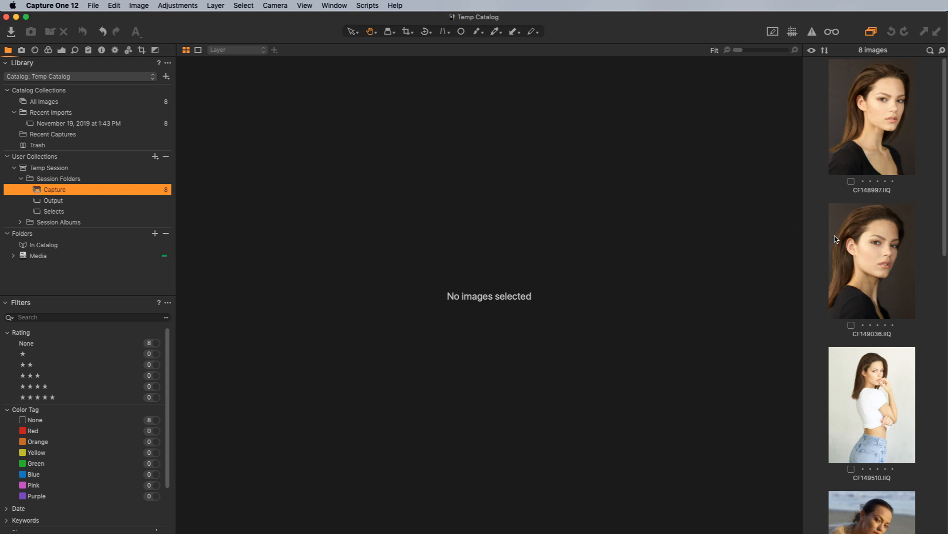
# Enable Black & White on image CF148997.IIQ, set its contrast to 11, and close the catalog.
pyautogui.click(891, 131)
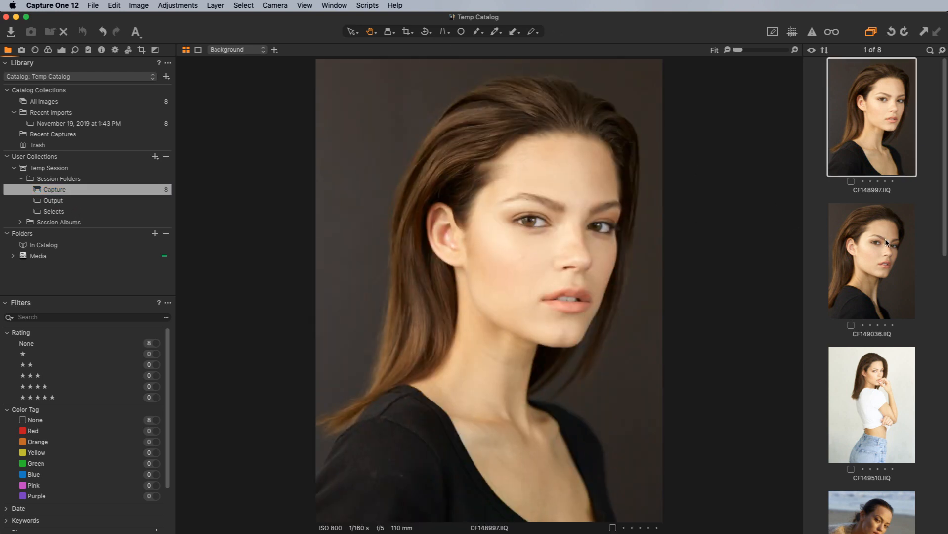
pyautogui.click(155, 50)
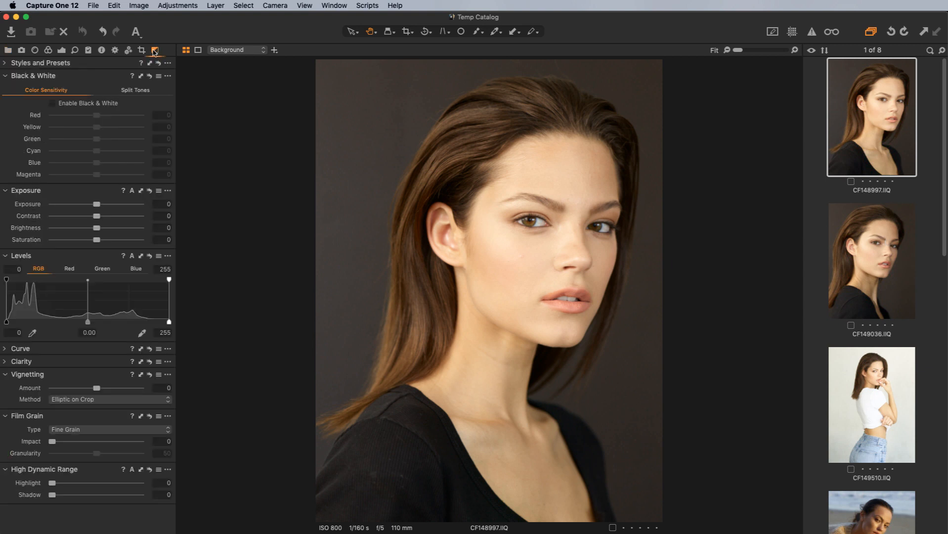
pyautogui.click(71, 103)
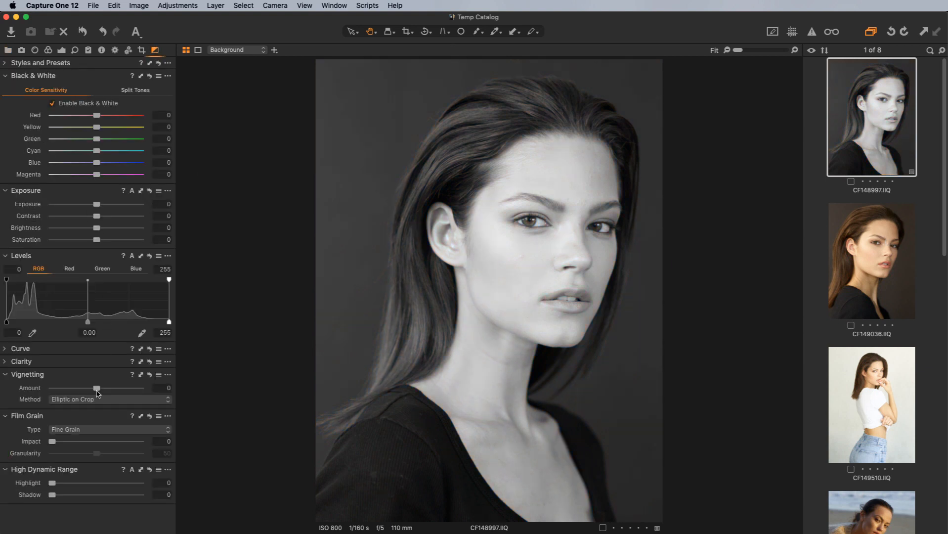
pyautogui.moveTo(96, 216); pyautogui.dragTo(106, 216)
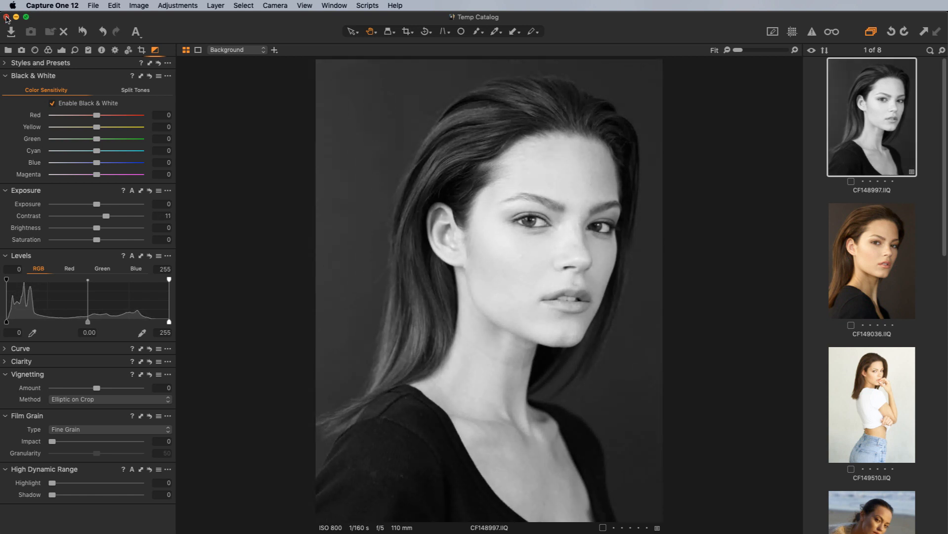
pyautogui.click(6, 18)
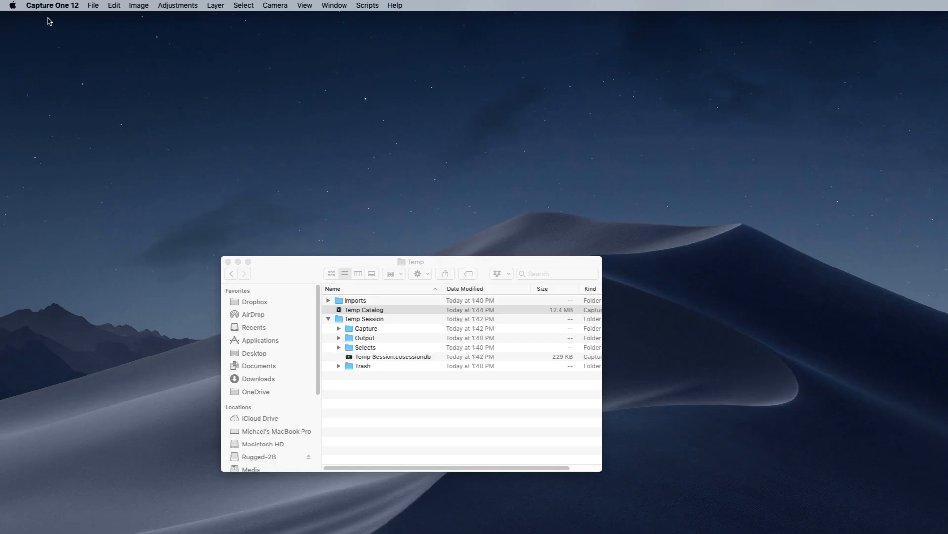
# Open Temp Session.cosessiondb from Finder, check how image CF148997.IIQ looks in the session, and close it.
pyautogui.click(379, 358)
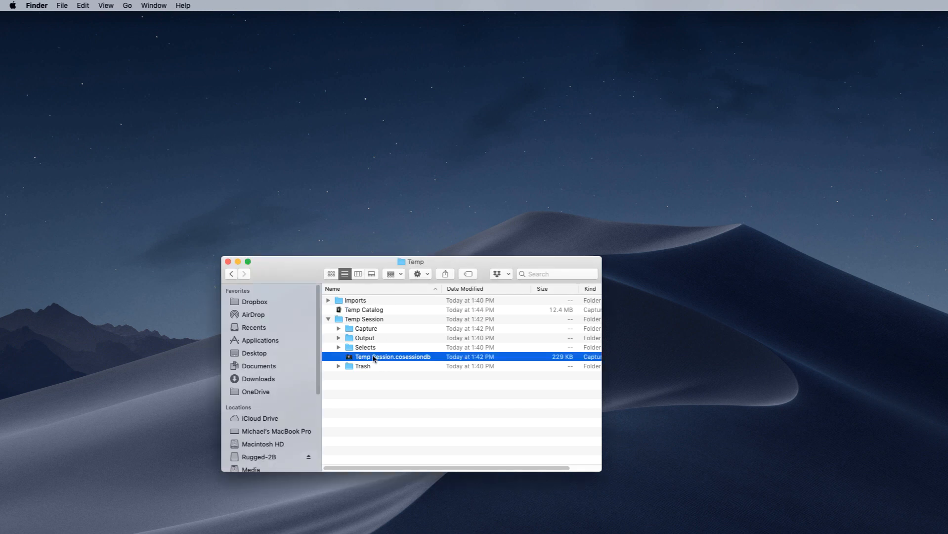
pyautogui.doubleClick(405, 357)
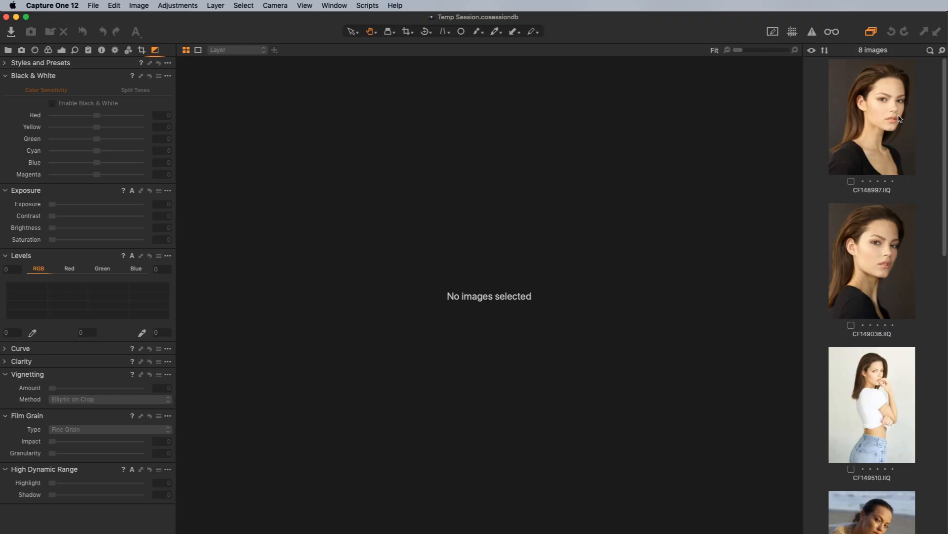
pyautogui.click(899, 118)
pyautogui.click(887, 219)
pyautogui.click(880, 147)
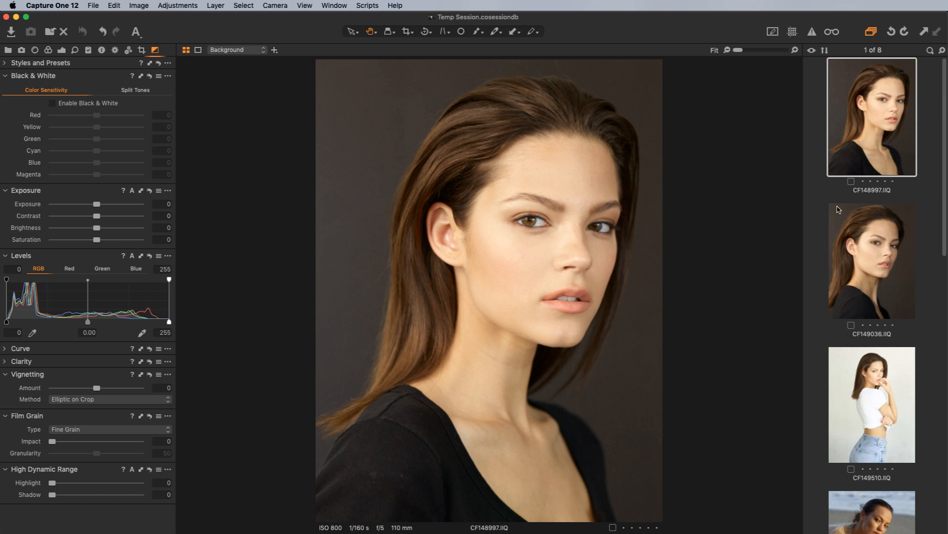
pyautogui.click(6, 18)
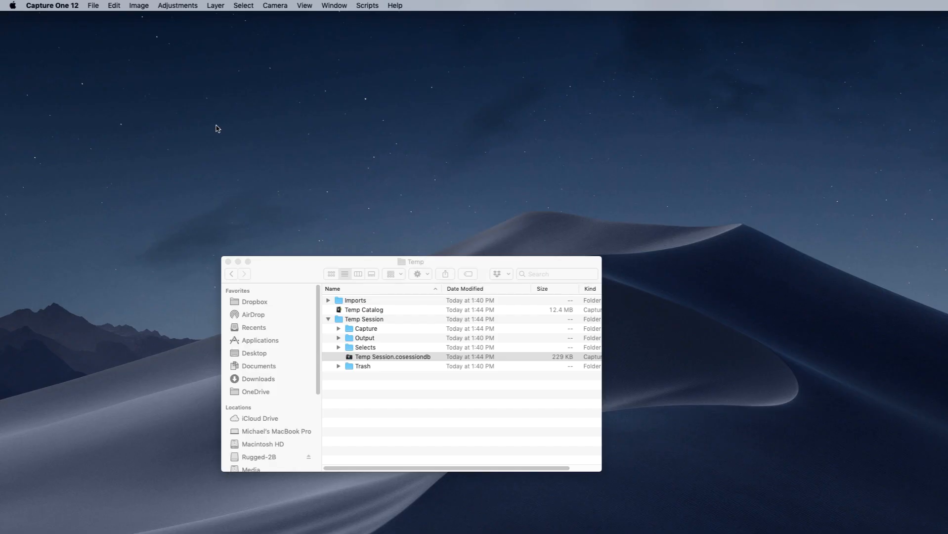
# Reopen Temp Catalog and import all images from Imports with Inside Catalog as the destination.
pyautogui.click(356, 311)
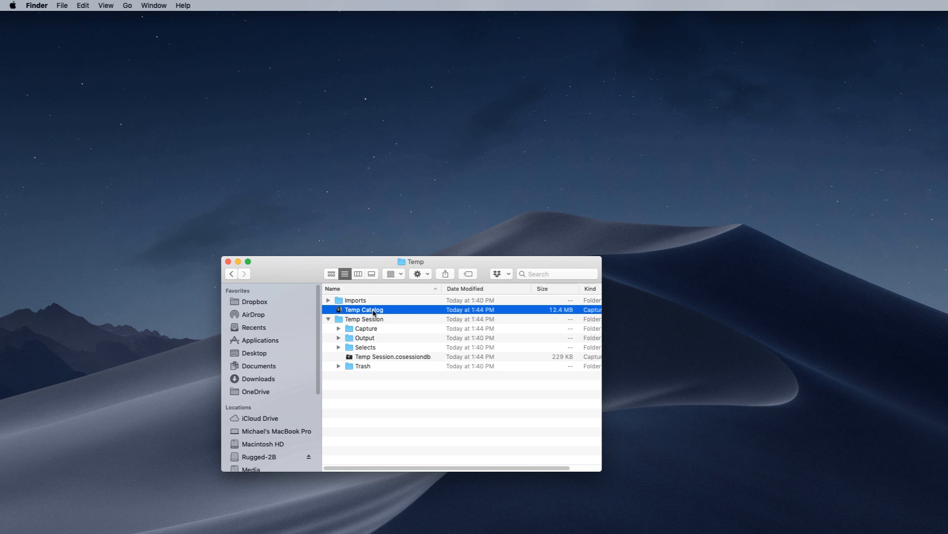
pyautogui.doubleClick(373, 310)
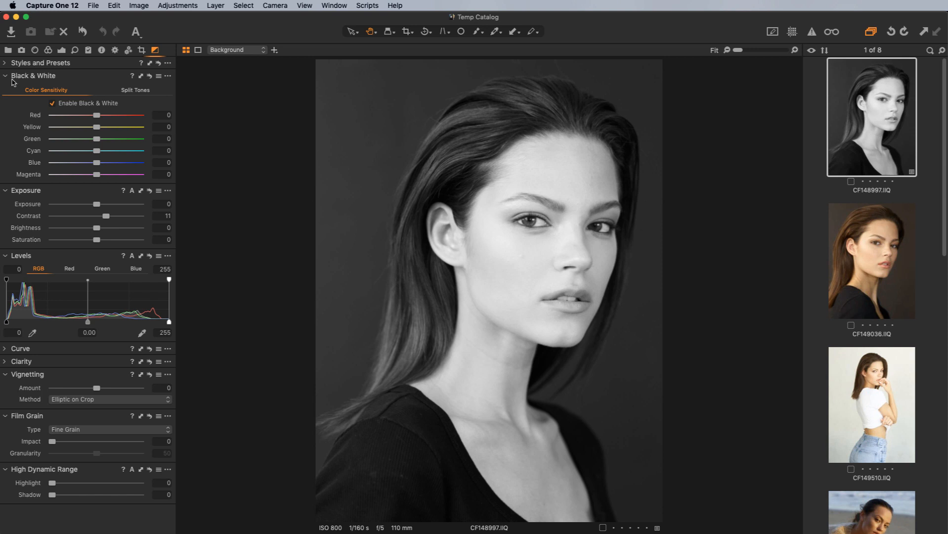
pyautogui.click(10, 32)
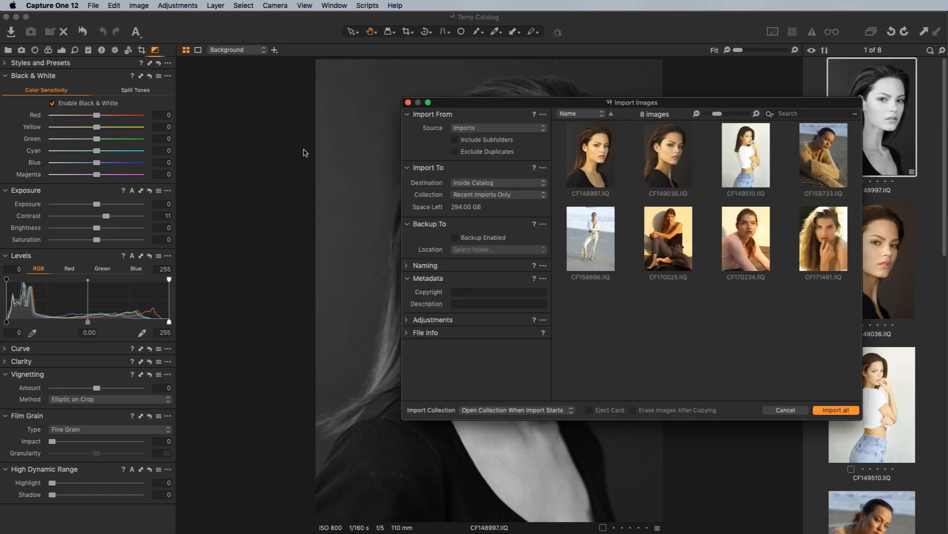
pyautogui.click(505, 185)
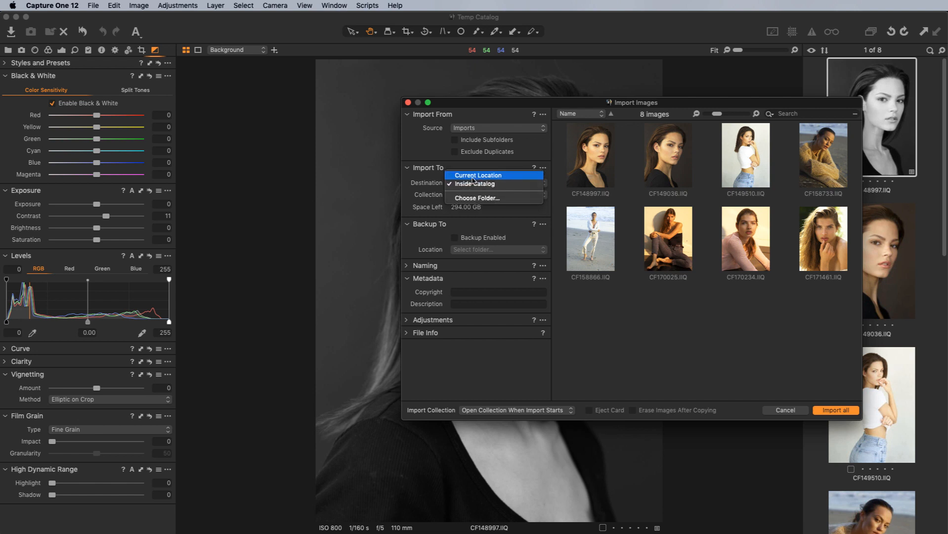
pyautogui.click(642, 337)
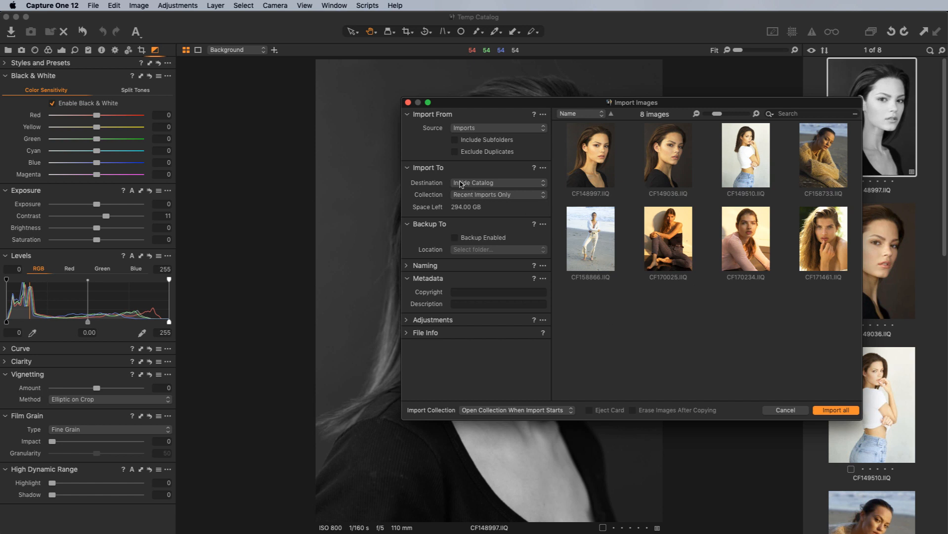
pyautogui.click(828, 411)
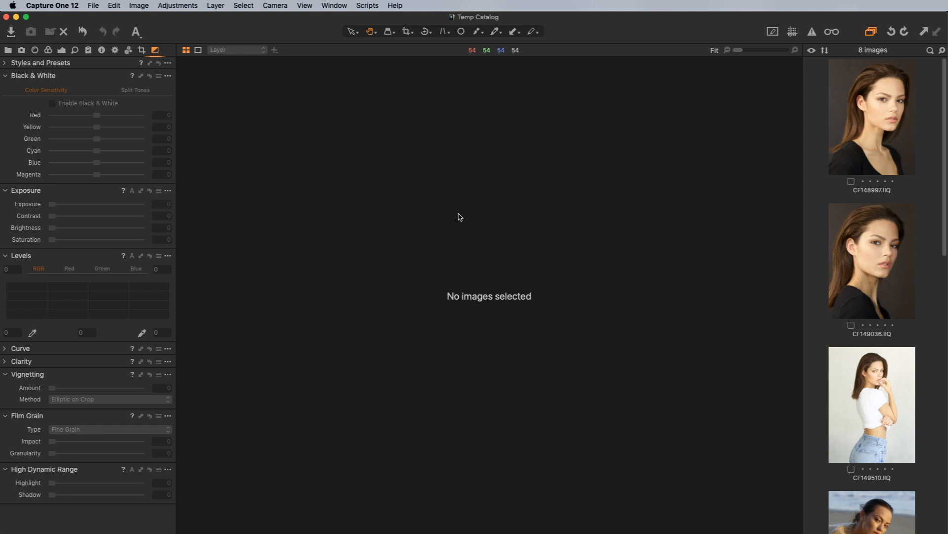
# Put away the catalog window and compare the Temp Catalog file with the Temp Session folder and its subfolders in Finder.
pyautogui.click(16, 17)
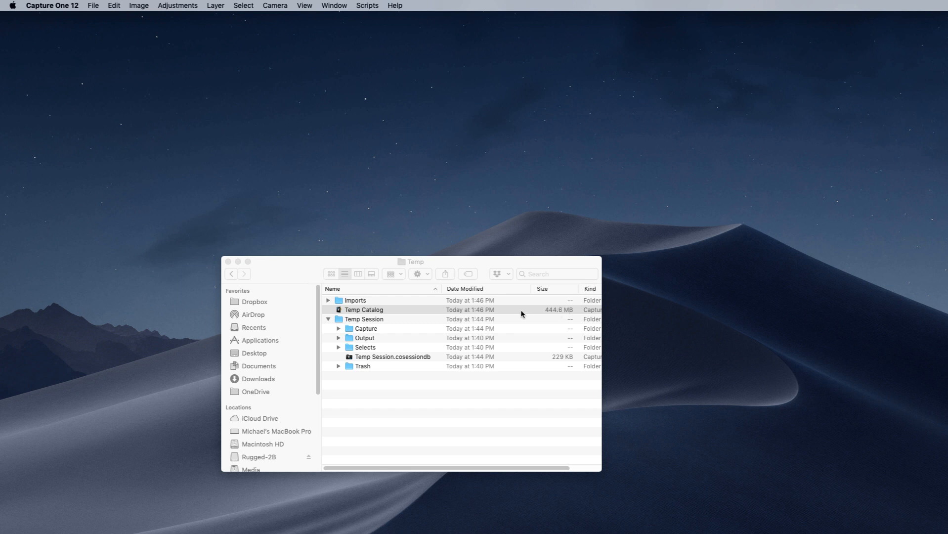
pyautogui.click(338, 328)
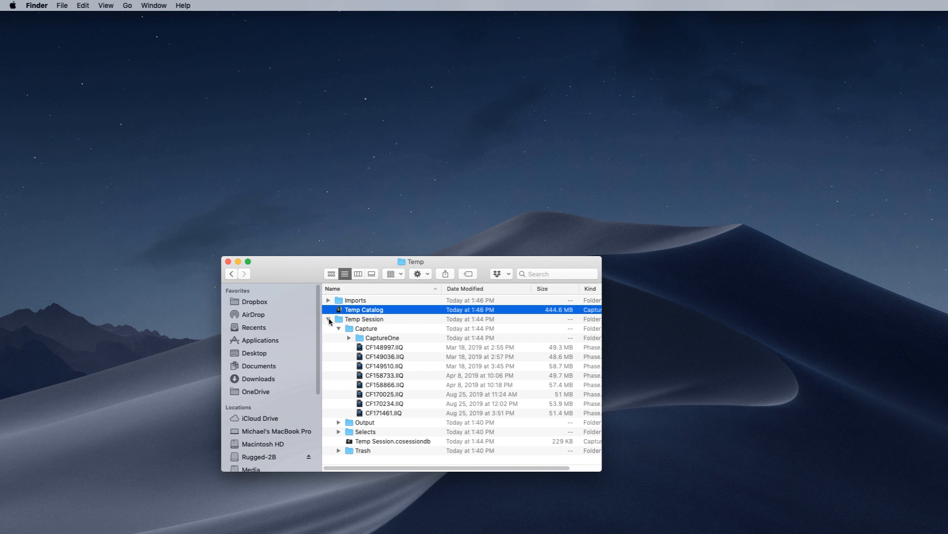
pyautogui.click(329, 319)
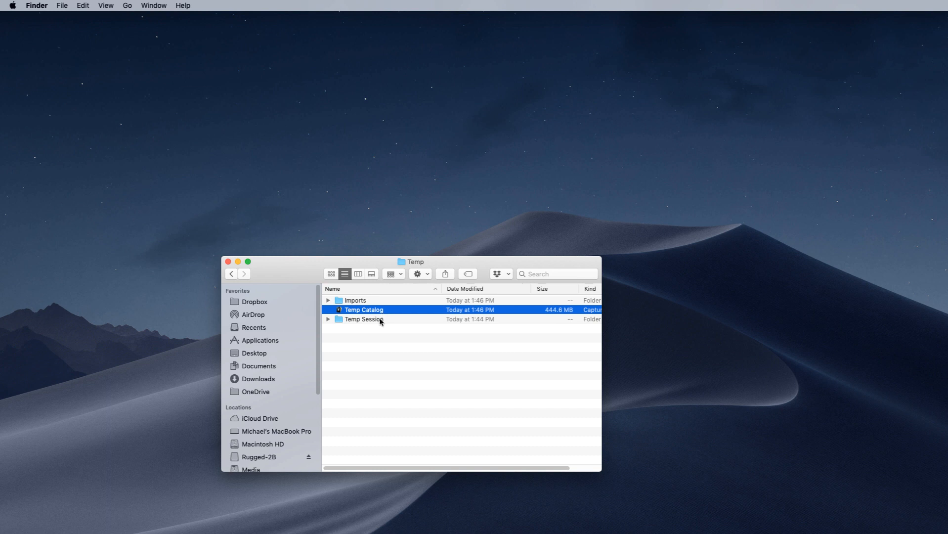
pyautogui.click(328, 319)
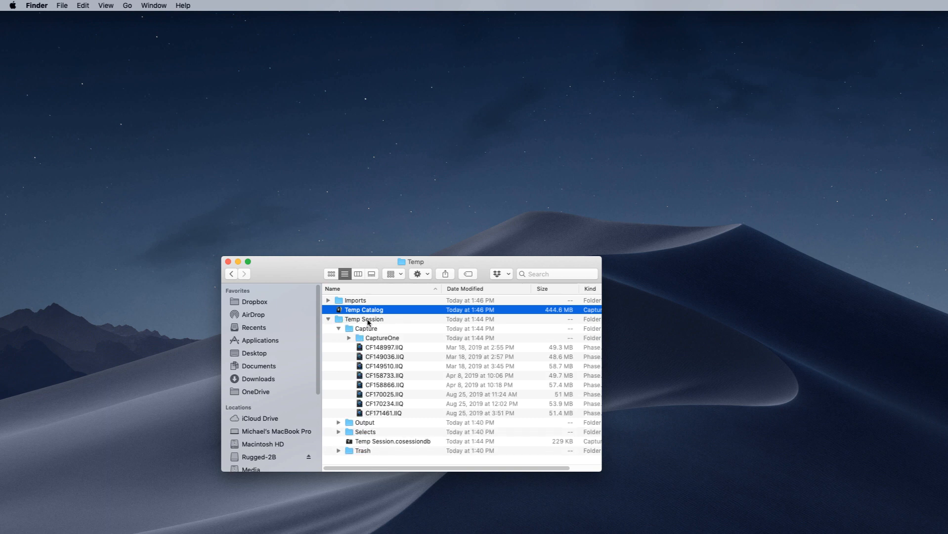
pyautogui.click(338, 329)
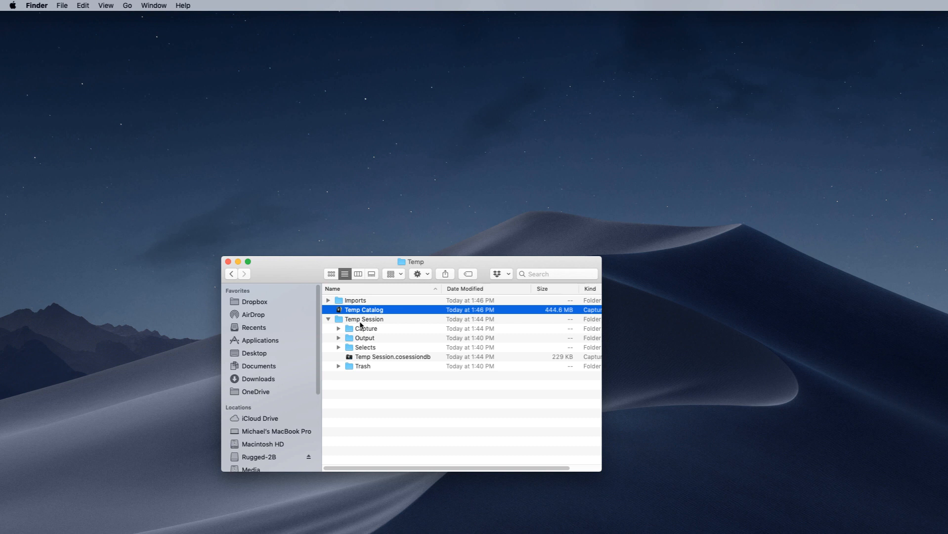
pyautogui.click(361, 323)
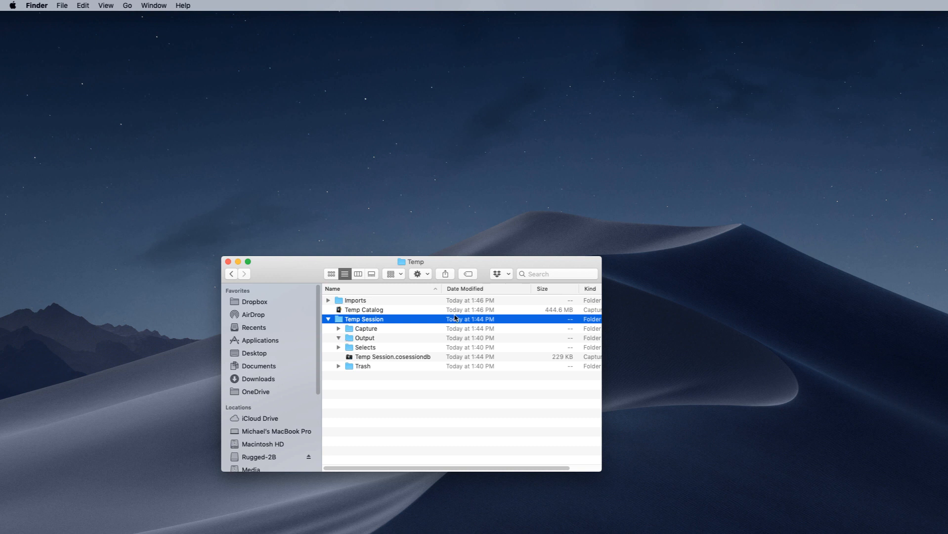
pyautogui.click(331, 320)
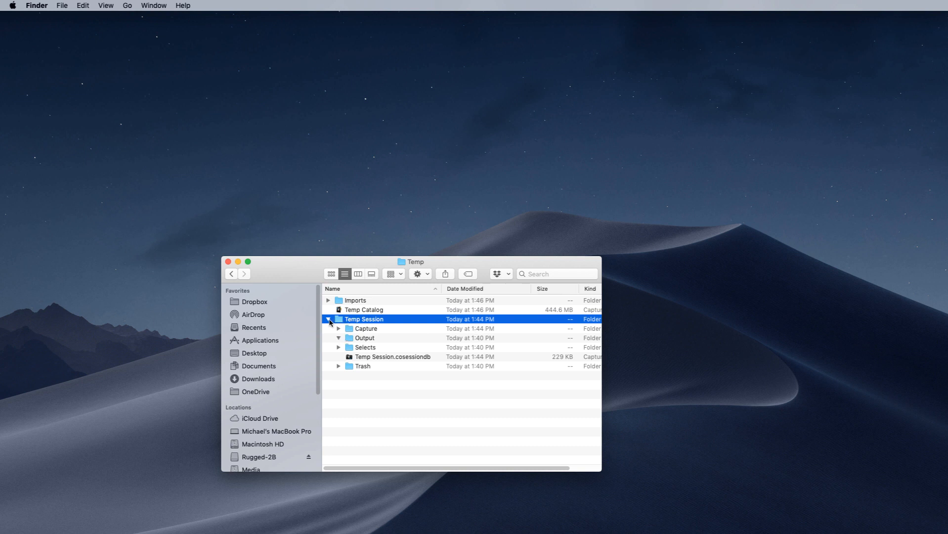
pyautogui.click(366, 312)
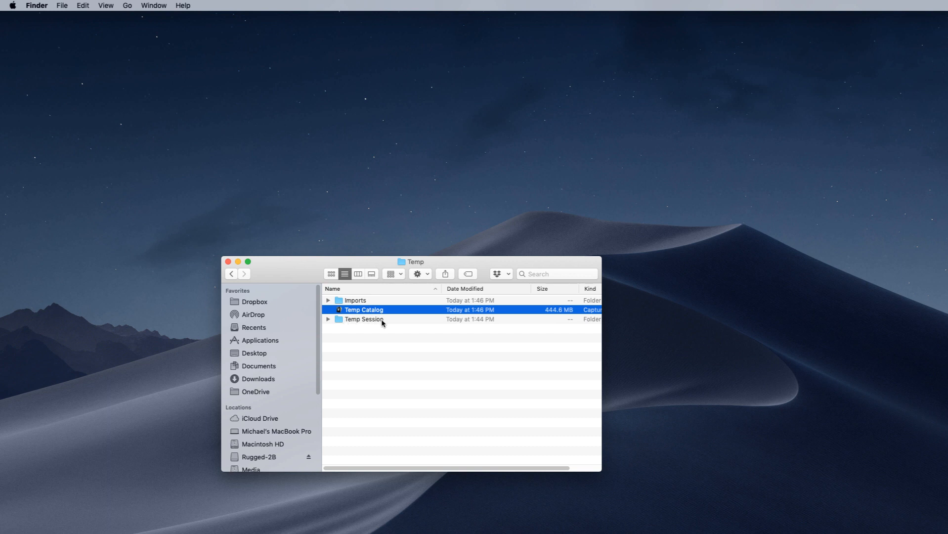
pyautogui.click(373, 320)
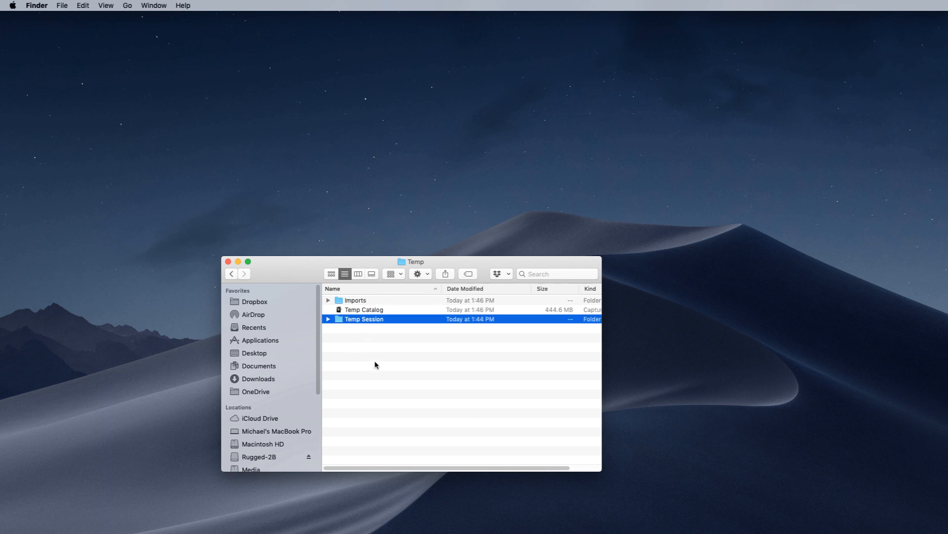
# Open Temp Session.cosessiondb from the Temp Session folder and show the session's library.
pyautogui.click(379, 313)
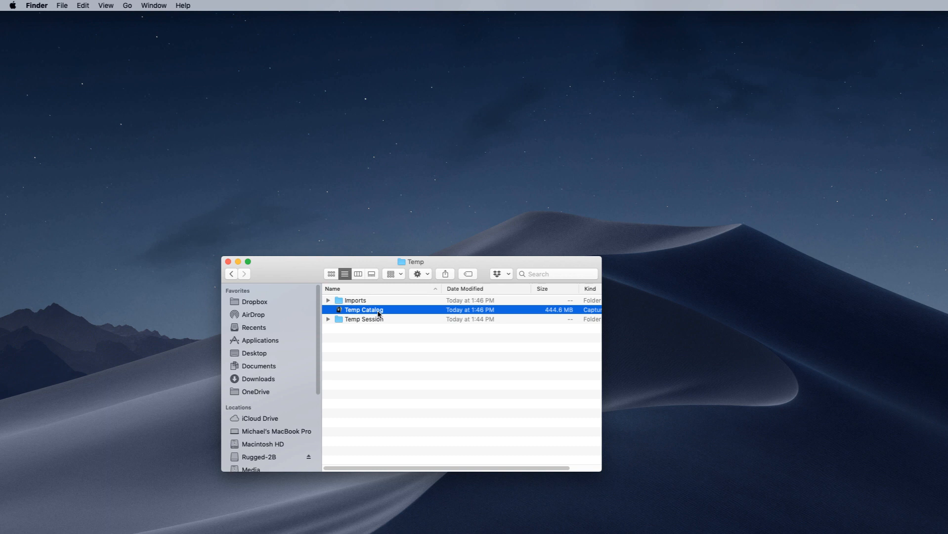
pyautogui.click(328, 320)
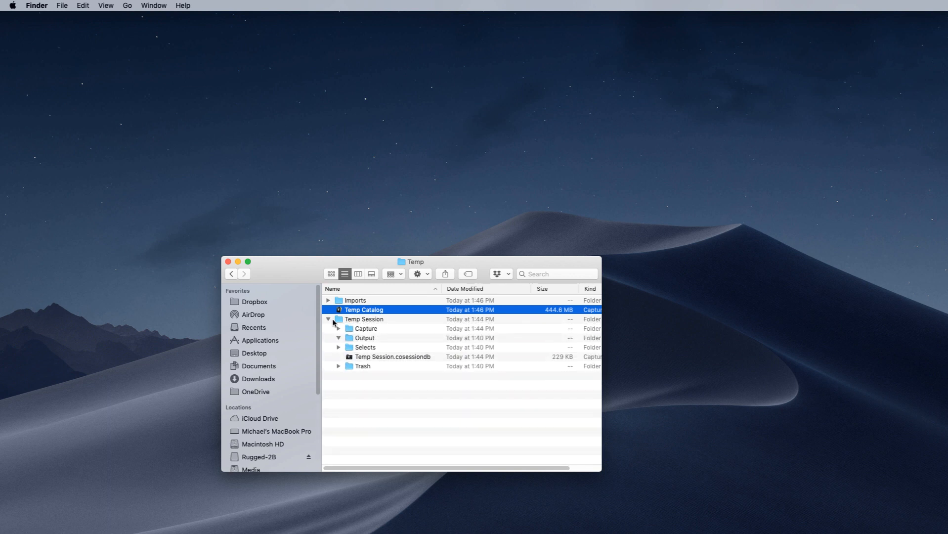
pyautogui.doubleClick(389, 357)
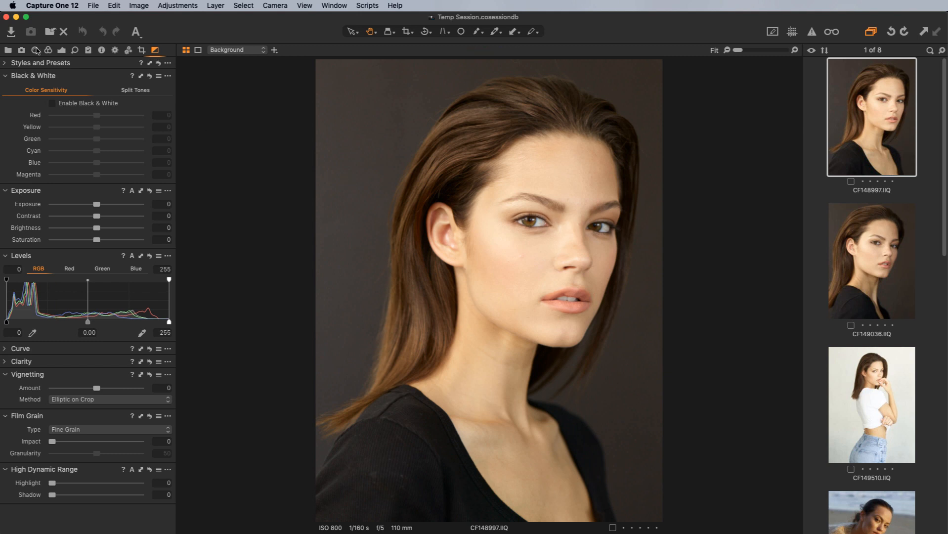
pyautogui.click(8, 50)
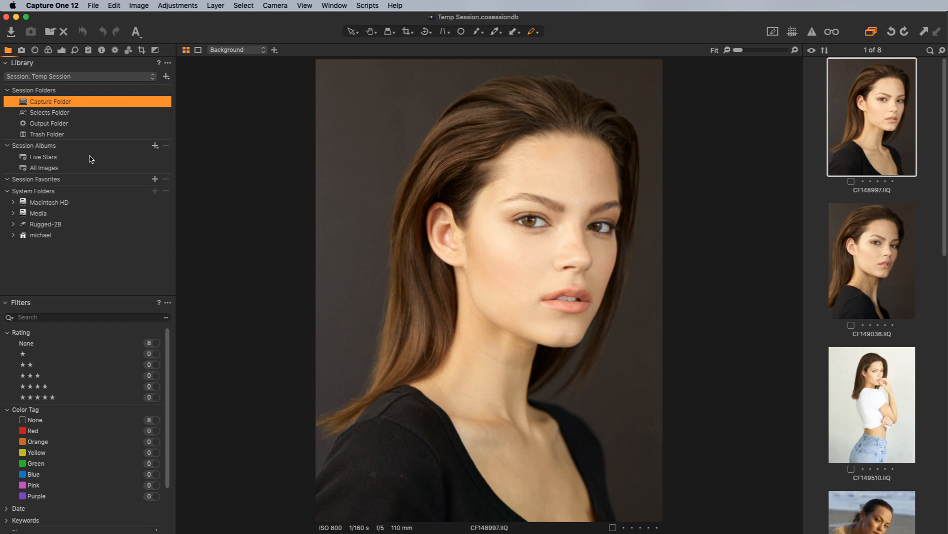
# Create a session album named My Faves, add image CF148997.IIQ to it, and view the album.
pyautogui.click(155, 147)
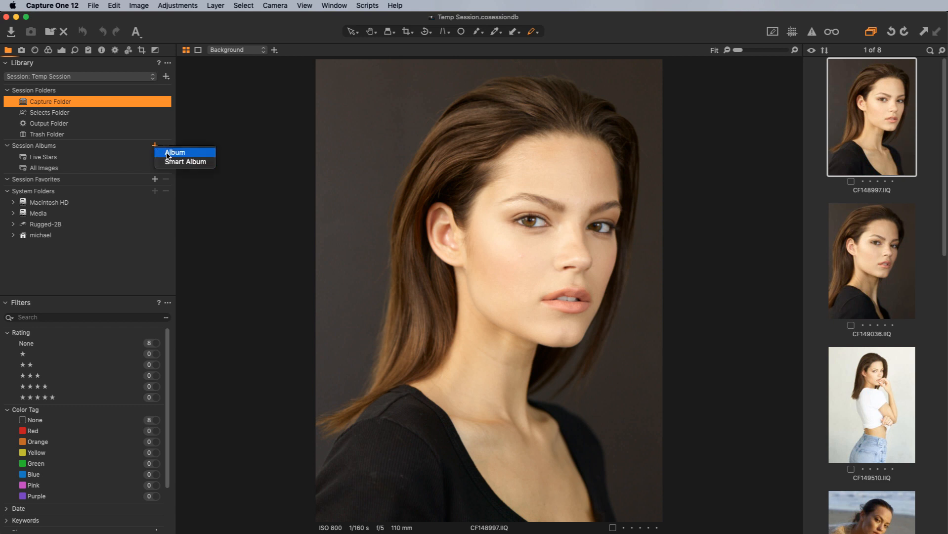
pyautogui.click(171, 150)
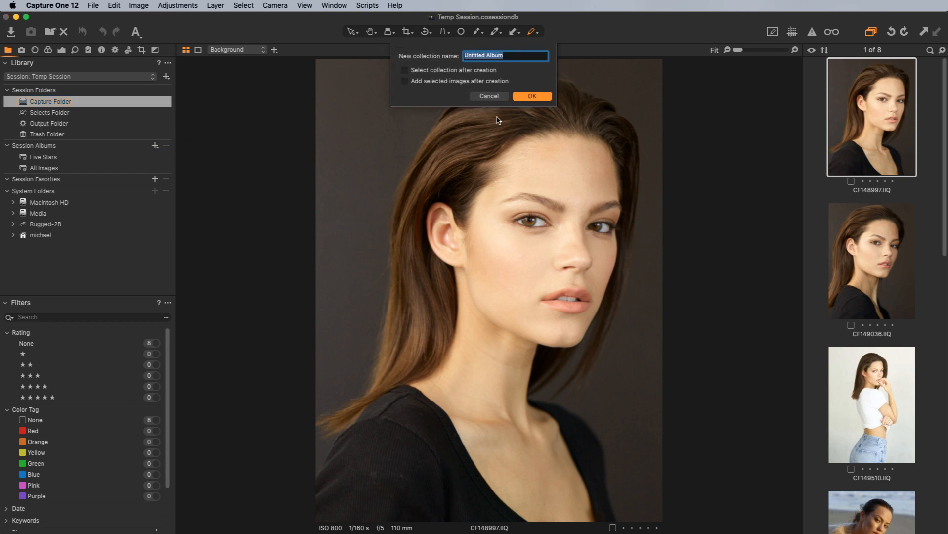
pyautogui.write('My Faves')
pyautogui.press('Return')
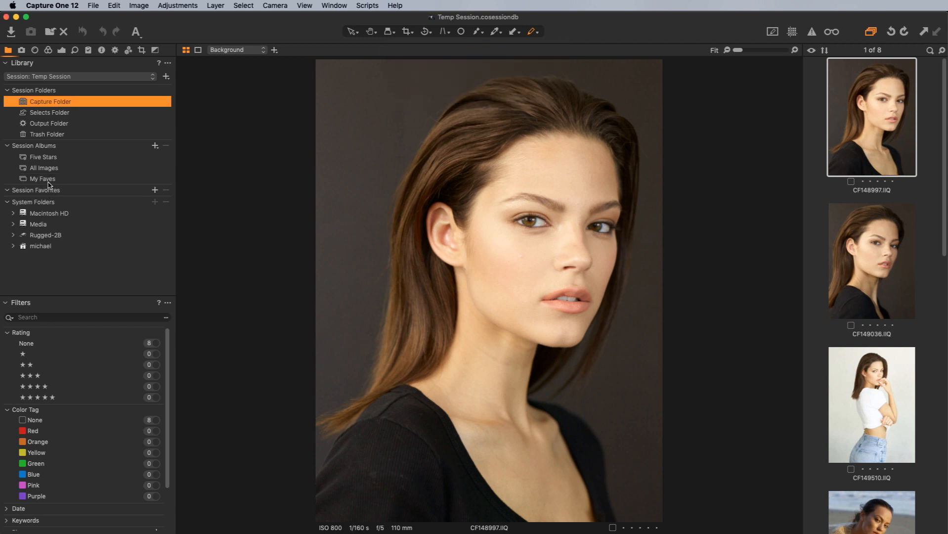
pyautogui.moveTo(889, 148); pyautogui.dragTo(48, 181)
pyautogui.click(48, 182)
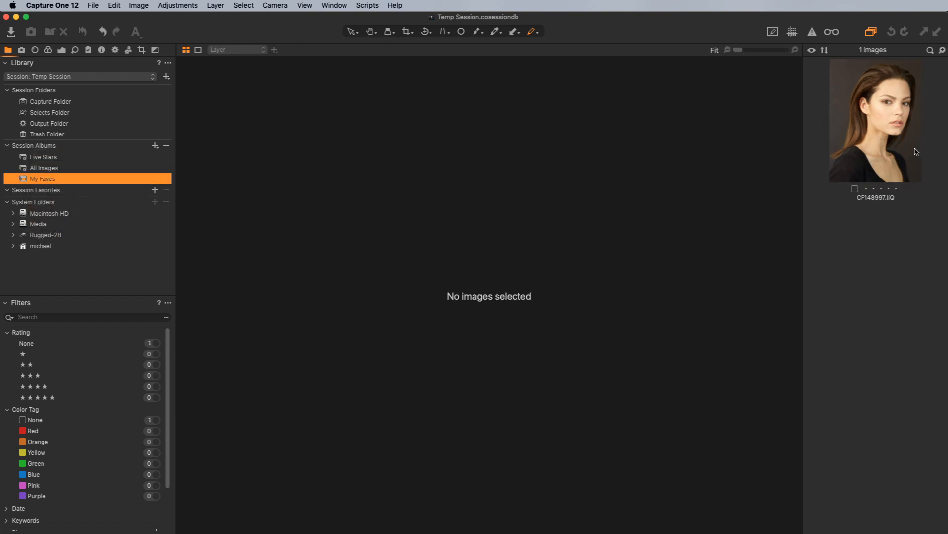
# Give images CF149510.IIQ and CF149036.IIQ in the Capture Folder a green color tag.
pyautogui.click(53, 102)
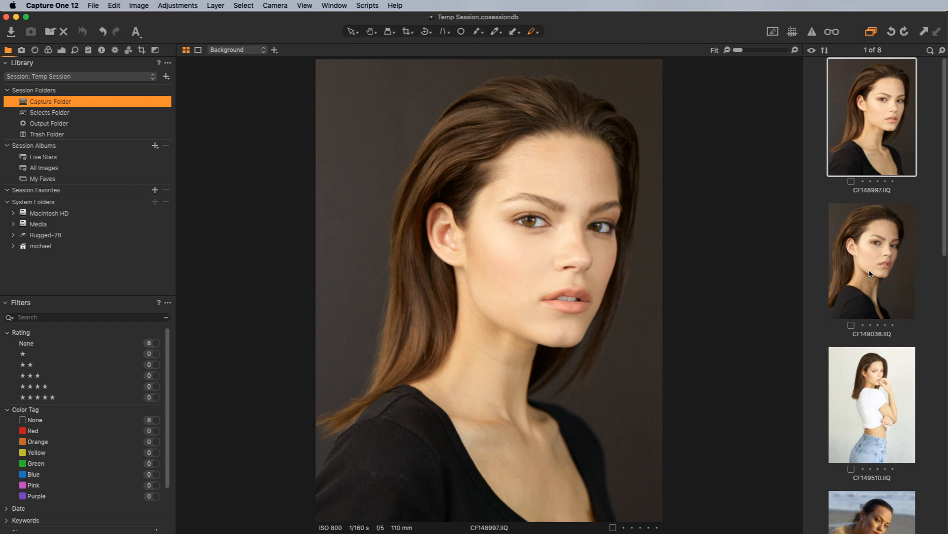
pyautogui.click(870, 273)
pyautogui.press('*')
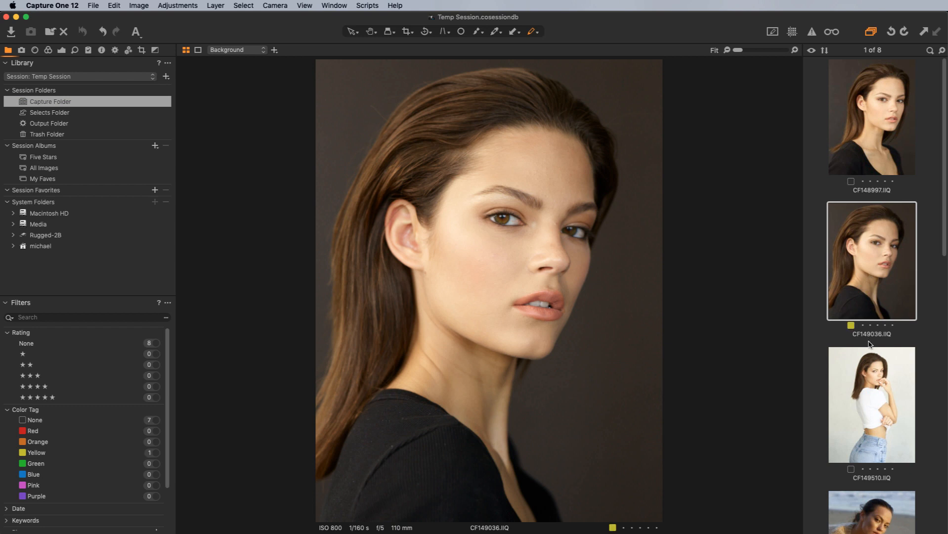
pyautogui.click(867, 436)
pyautogui.press('+')
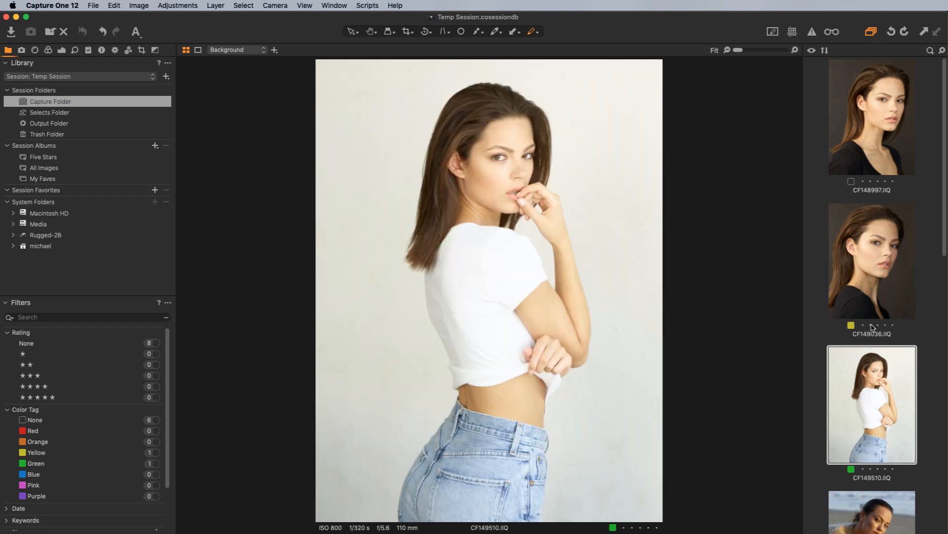
pyautogui.click(866, 302)
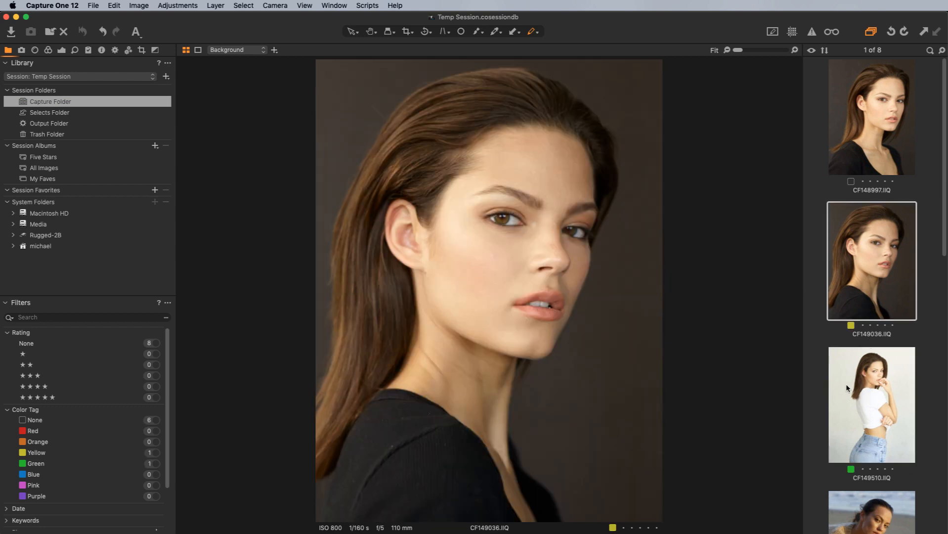
pyautogui.click(852, 328)
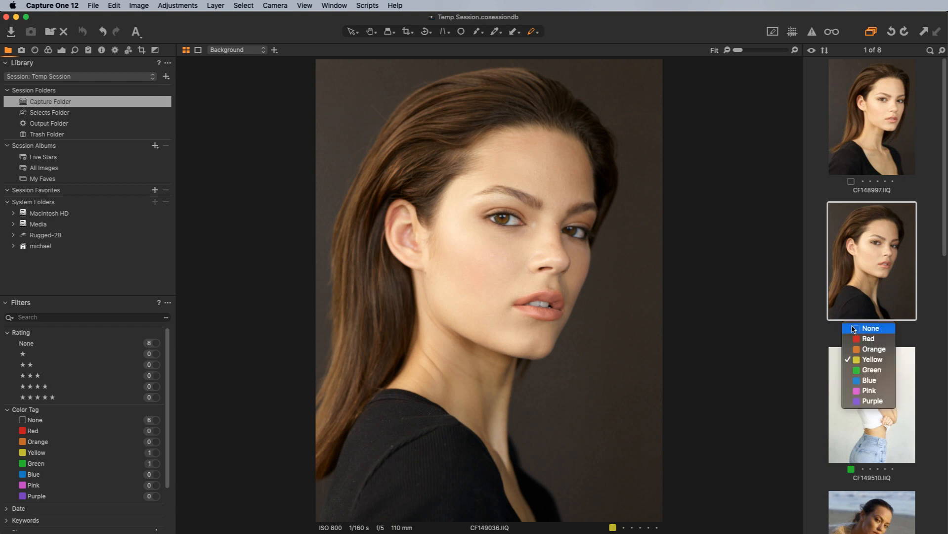
pyautogui.click(871, 371)
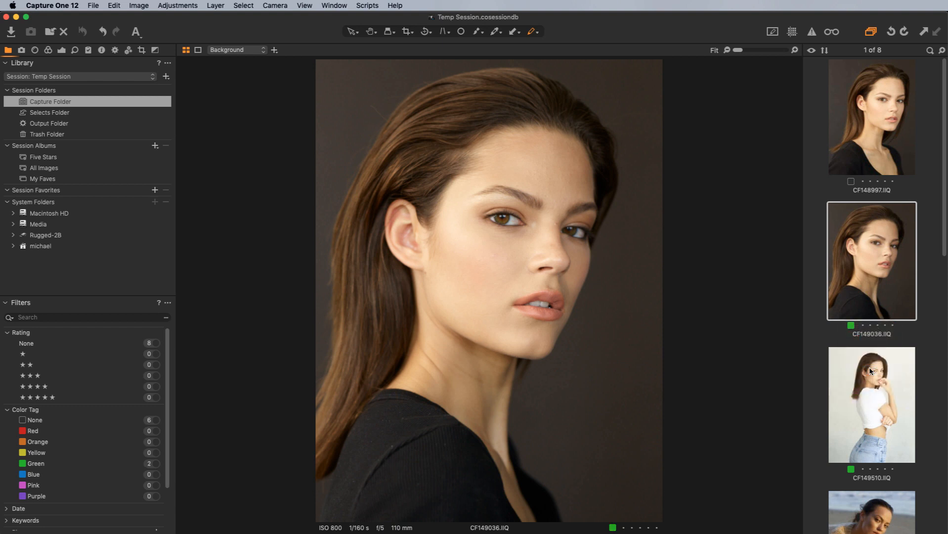
# Create a smart album named Selected using the Selects preset and look through the images it gathers.
pyautogui.click(155, 147)
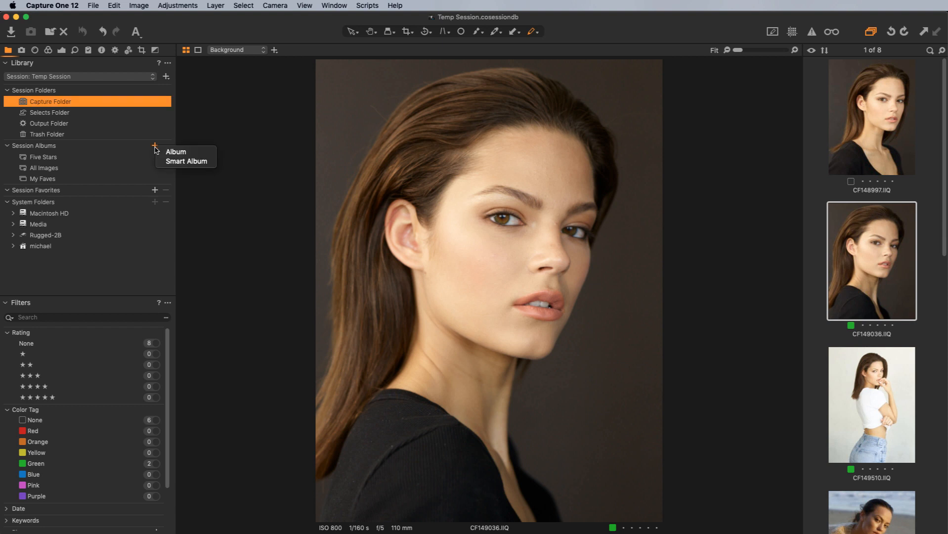
pyautogui.click(186, 161)
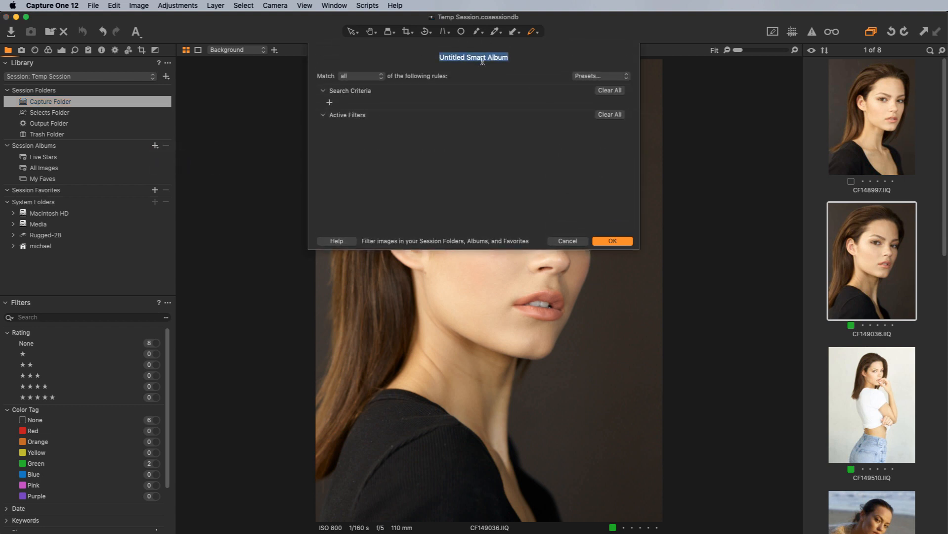
pyautogui.write('Selected')
pyautogui.click(604, 77)
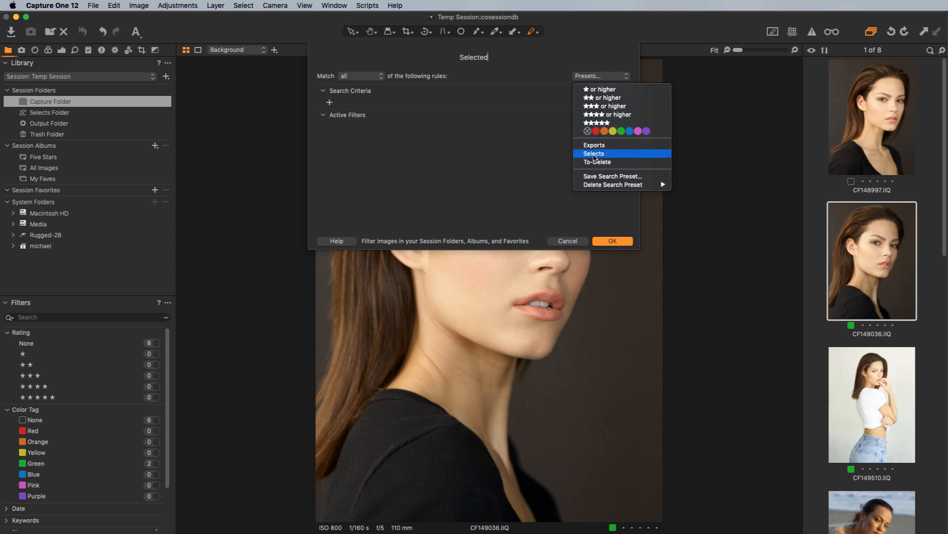
pyautogui.click(594, 155)
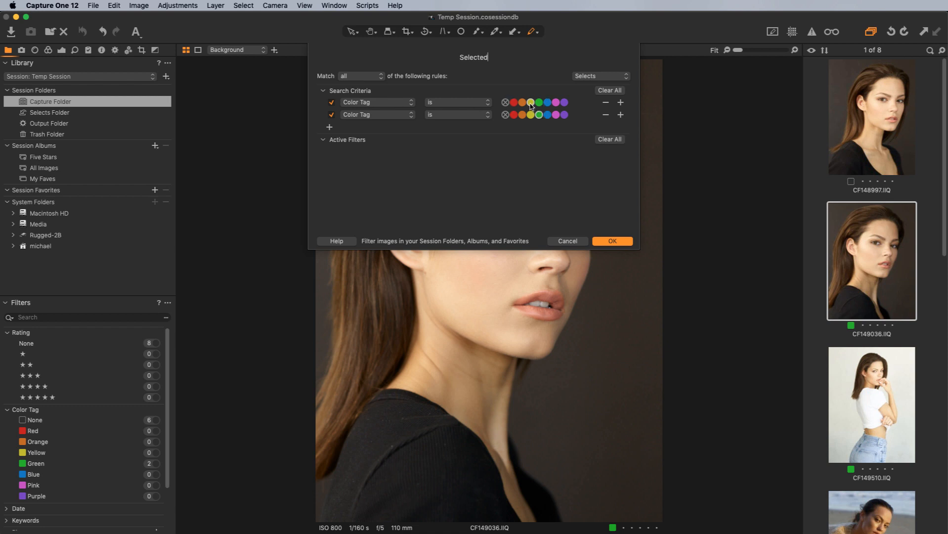
pyautogui.click(612, 241)
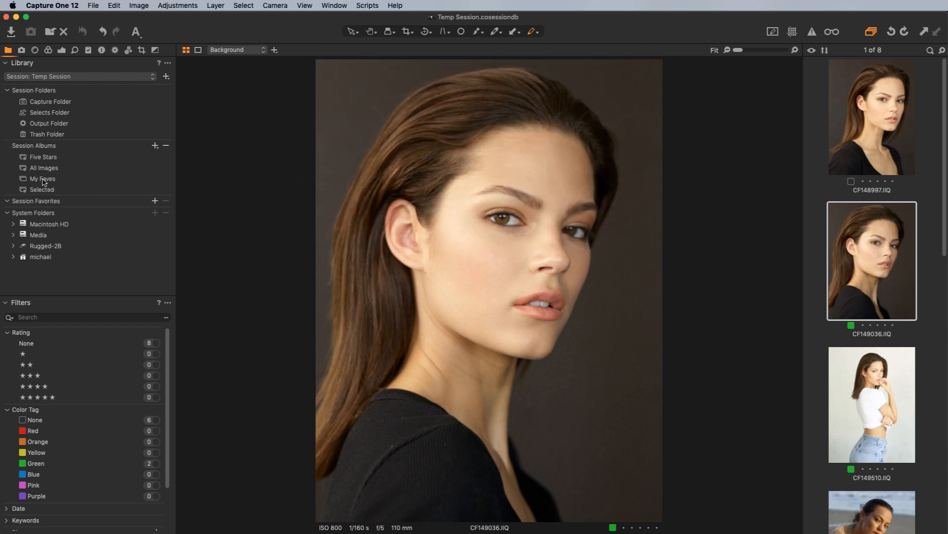
pyautogui.click(52, 193)
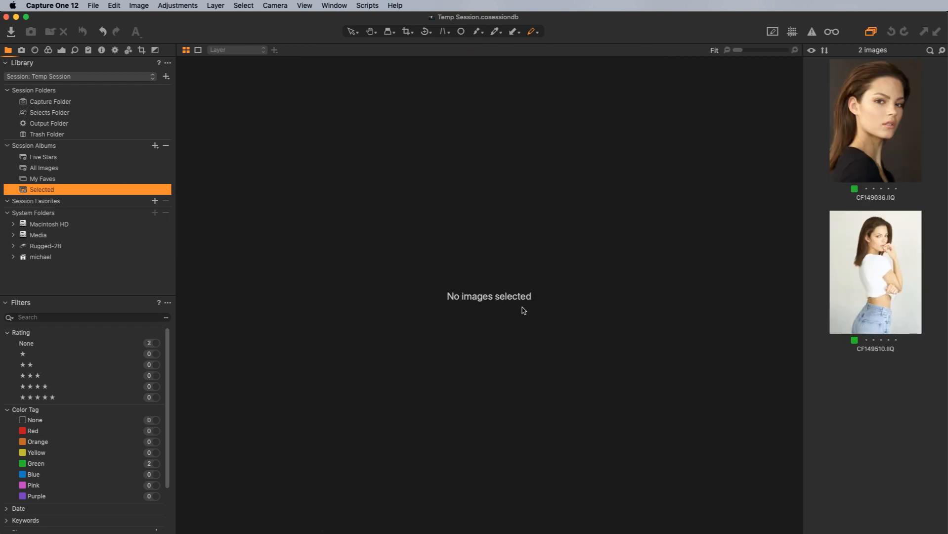
pyautogui.click(873, 117)
pyautogui.click(873, 119)
pyautogui.click(849, 307)
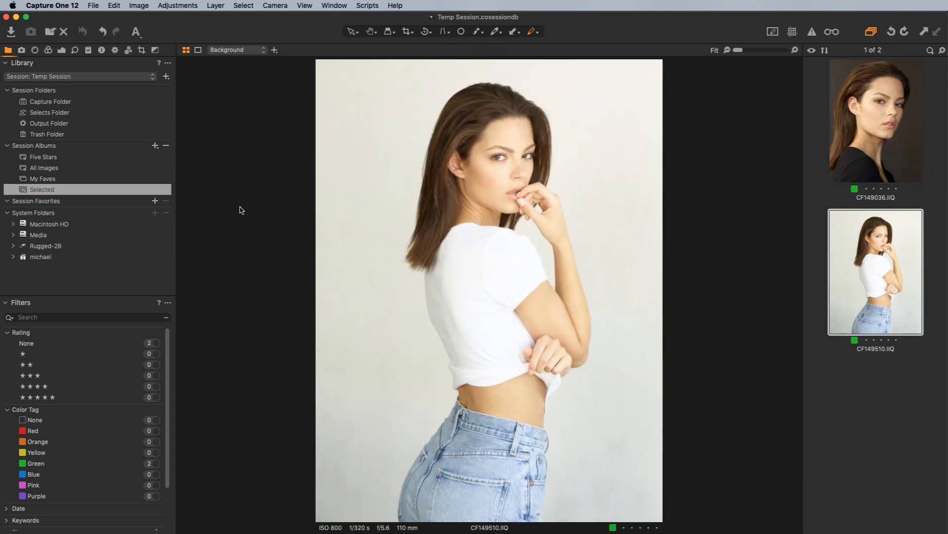
# Rate images CF148997.IIQ and CF149036.IIQ in the Capture Folder five stars and view the Five Stars album.
pyautogui.click(40, 102)
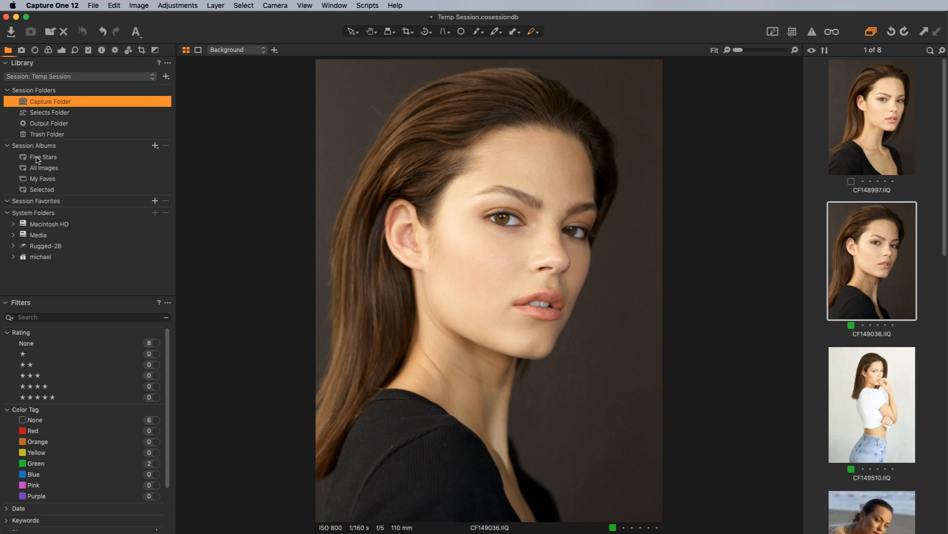
pyautogui.click(875, 139)
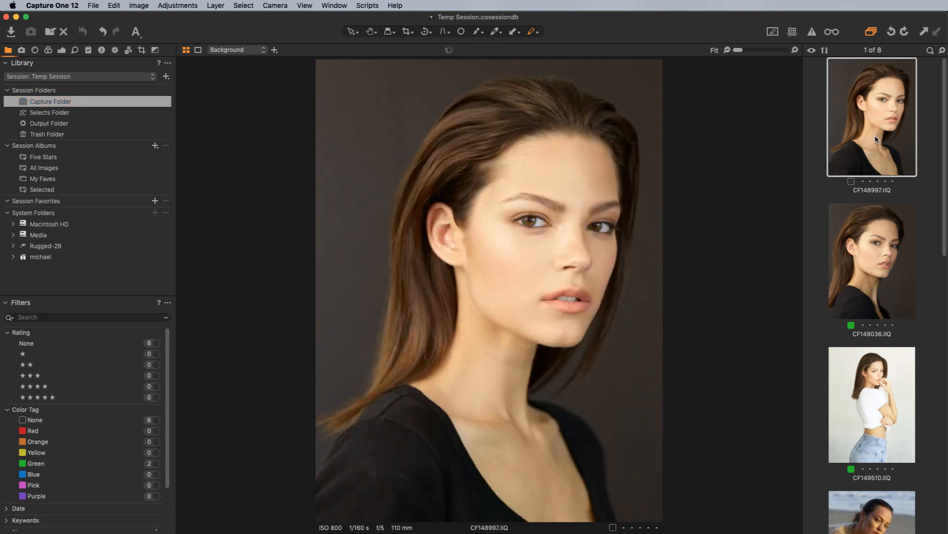
pyautogui.press('5')
pyautogui.click(869, 264)
pyautogui.press('5')
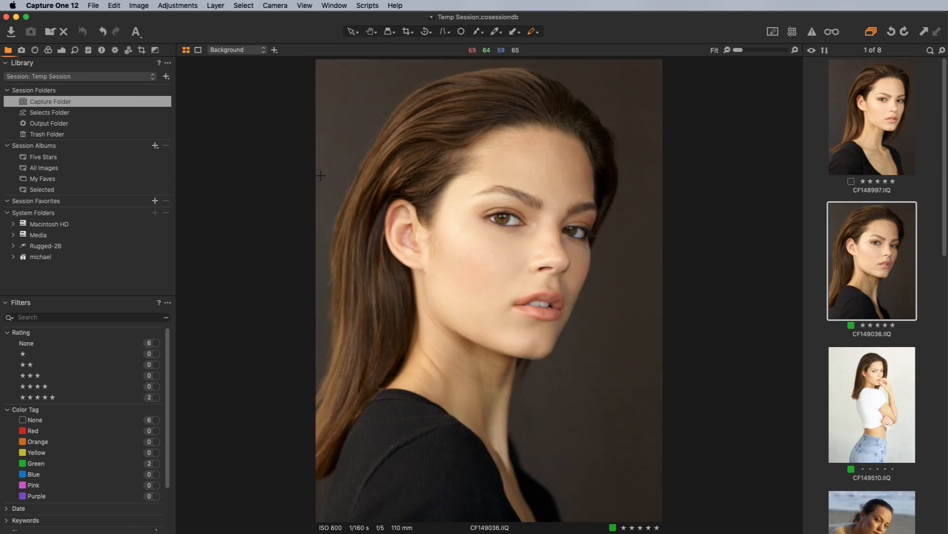
pyautogui.click(48, 167)
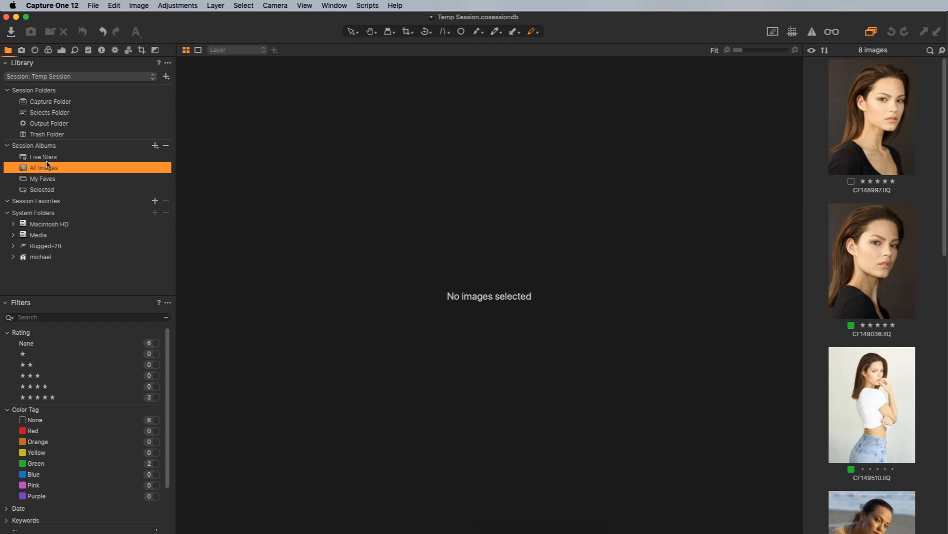
pyautogui.click(47, 158)
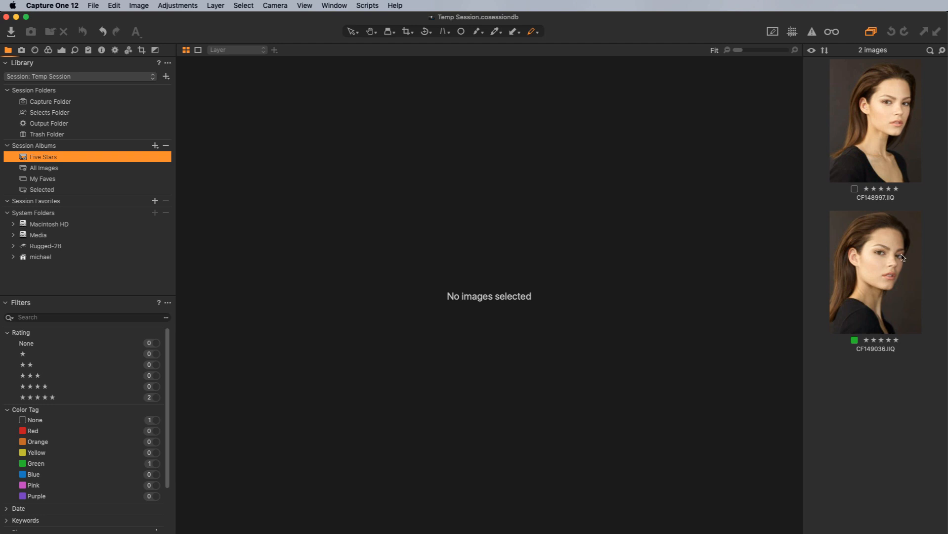
# Review the Capture Folder's filters and set up an advanced search there for images with a green color tag.
pyautogui.click(44, 104)
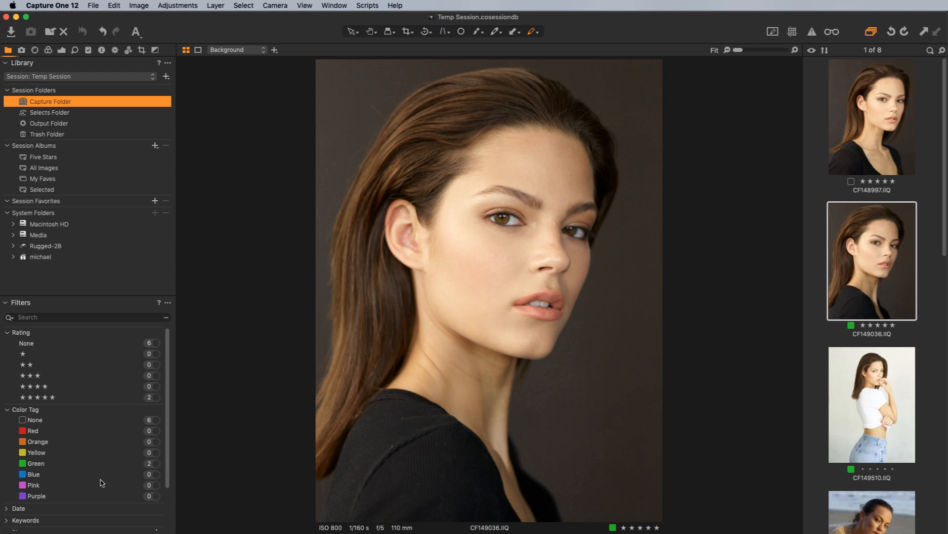
pyautogui.scroll(-3, 92, 482)
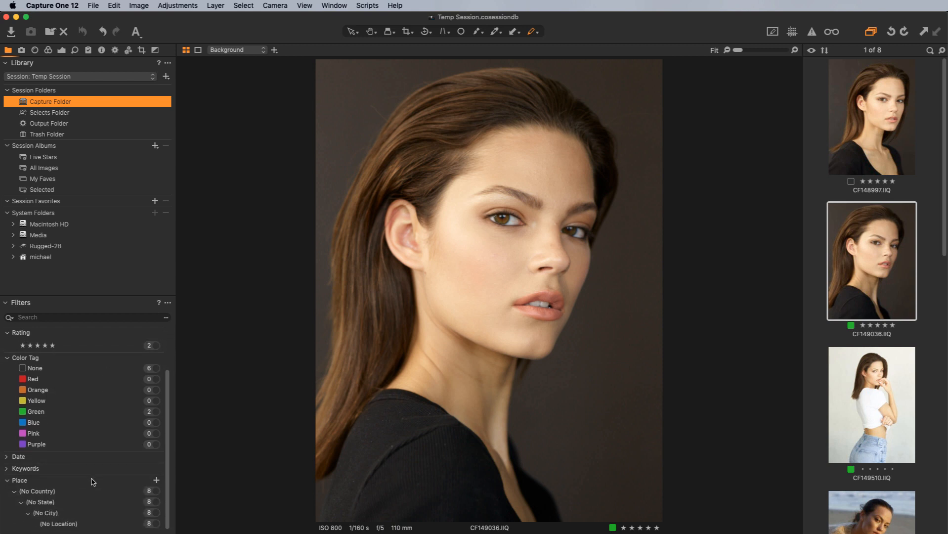
pyautogui.scroll(3, 92, 482)
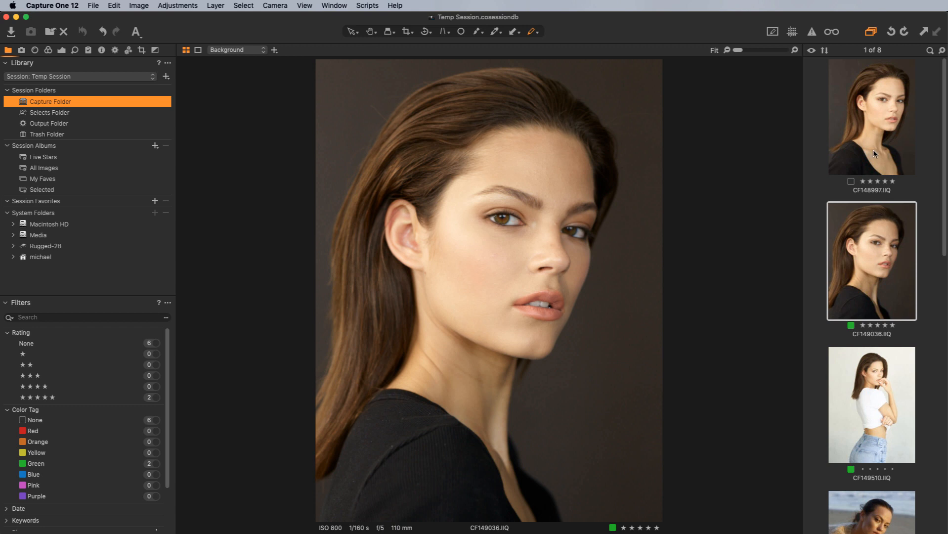
pyautogui.click(929, 51)
pyautogui.click(925, 64)
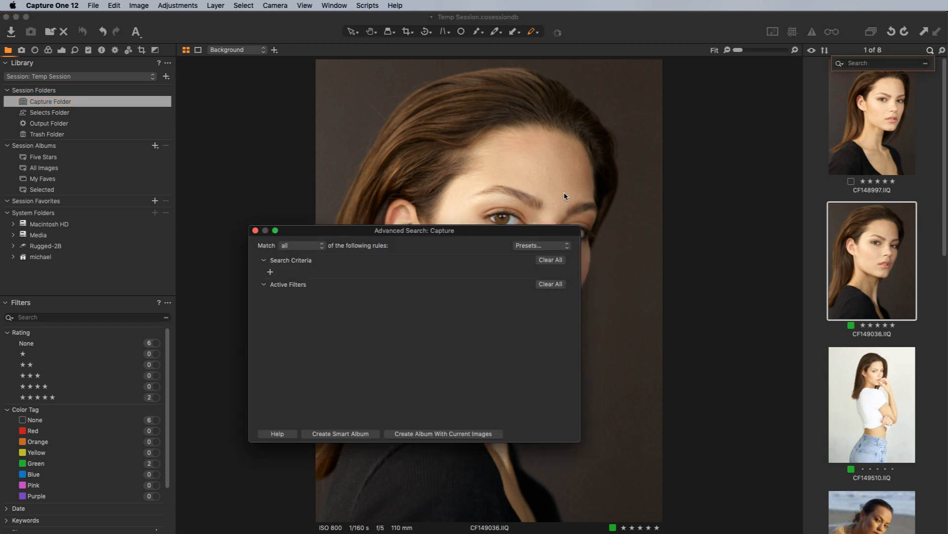
pyautogui.click(548, 251)
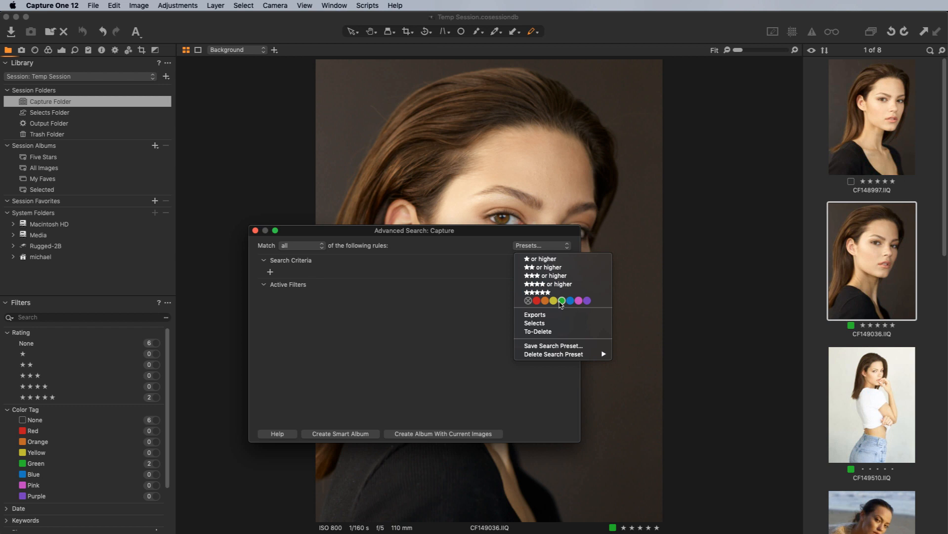
pyautogui.click(562, 301)
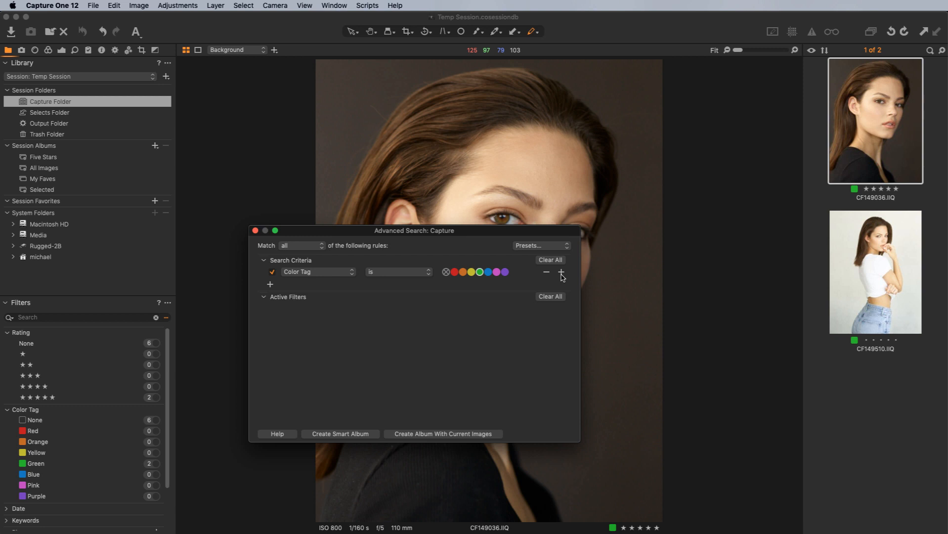
# Add a second search rule to the Capture Folder's advanced search for a rating greater than or equal to four stars.
pyautogui.click(562, 277)
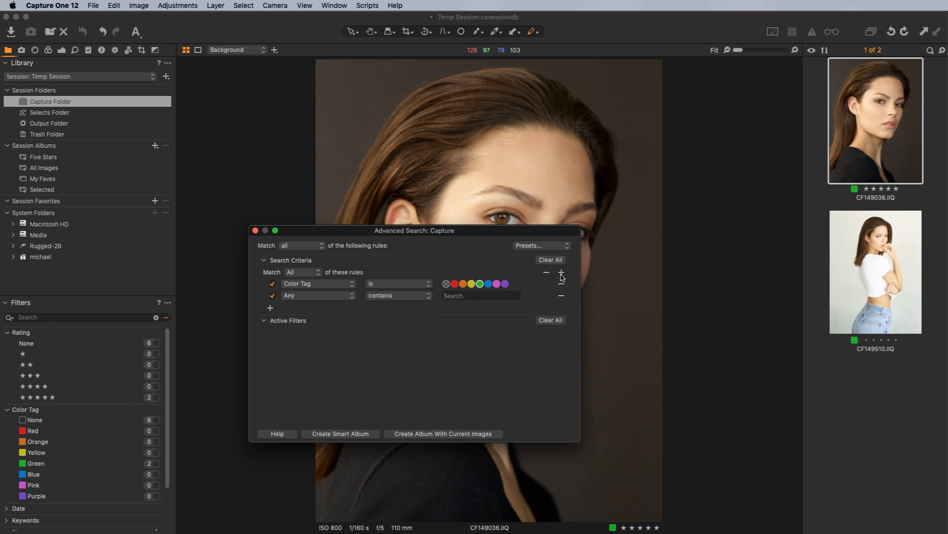
pyautogui.click(329, 298)
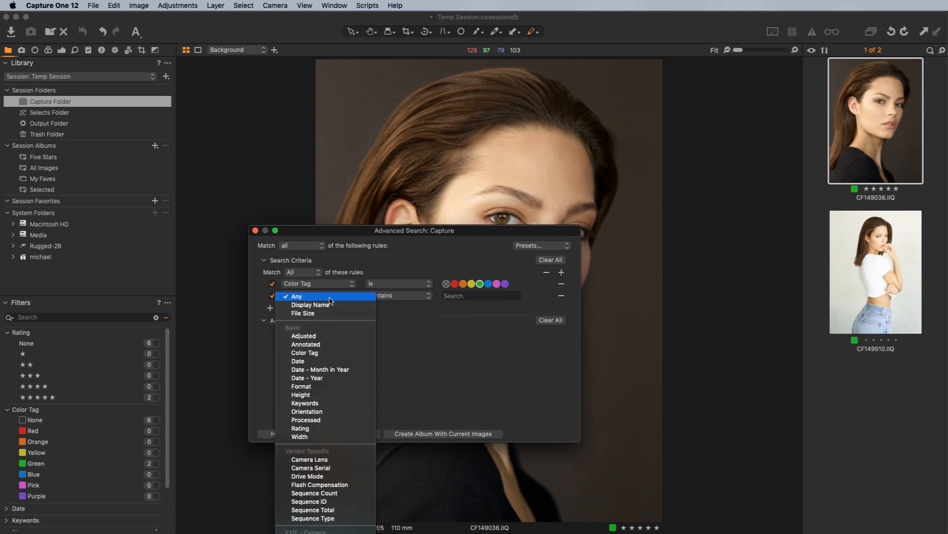
pyautogui.click(325, 429)
pyautogui.click(395, 297)
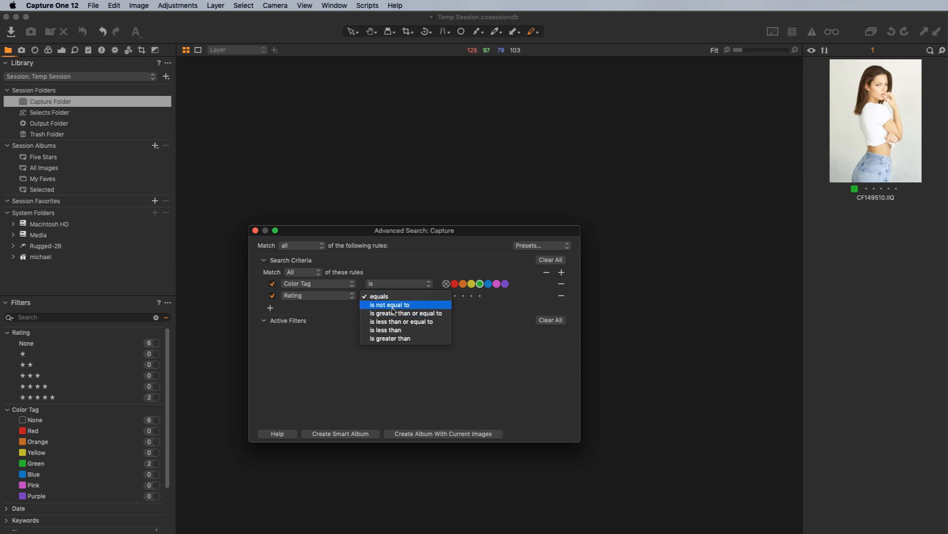
pyautogui.click(395, 314)
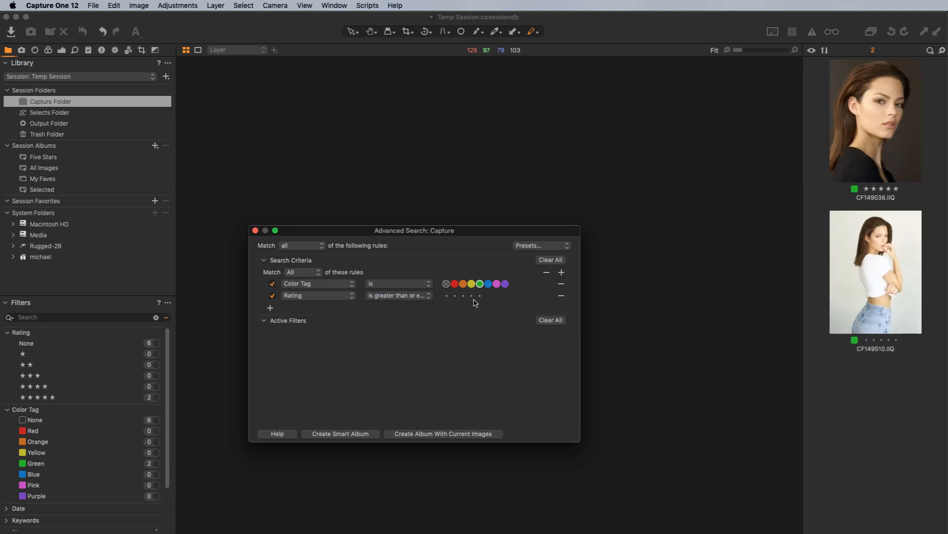
pyautogui.click(473, 297)
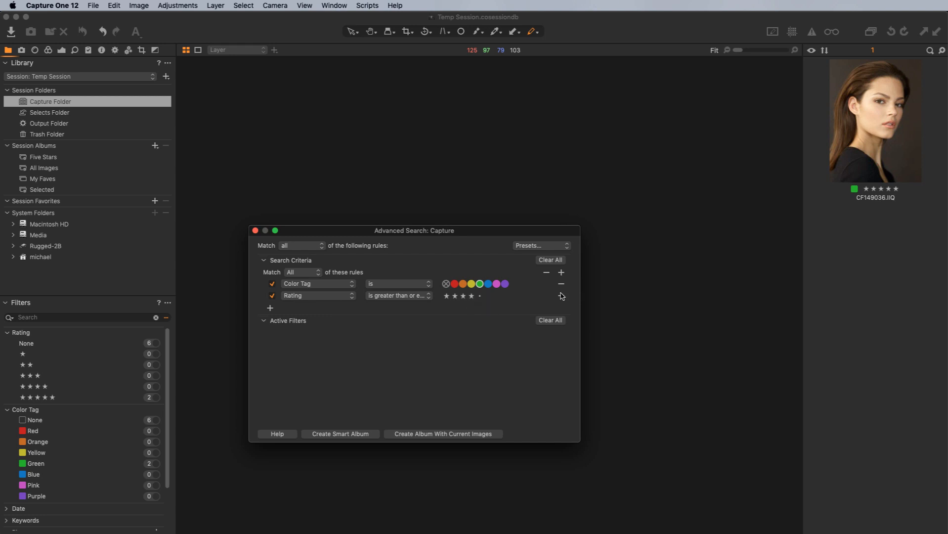
# Set the advanced search to match any of its rules, review the search presets and close the search window.
pyautogui.click(300, 275)
pyautogui.click(295, 265)
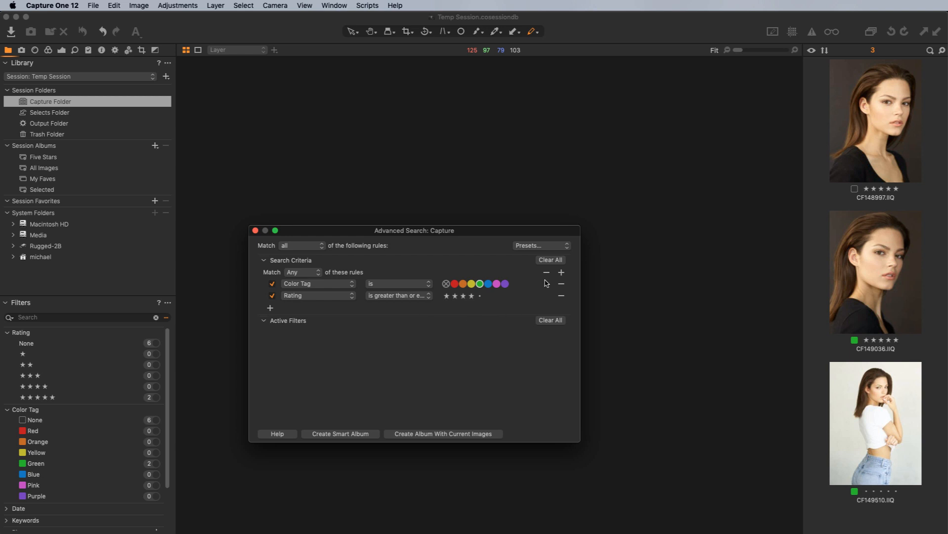
pyautogui.click(537, 247)
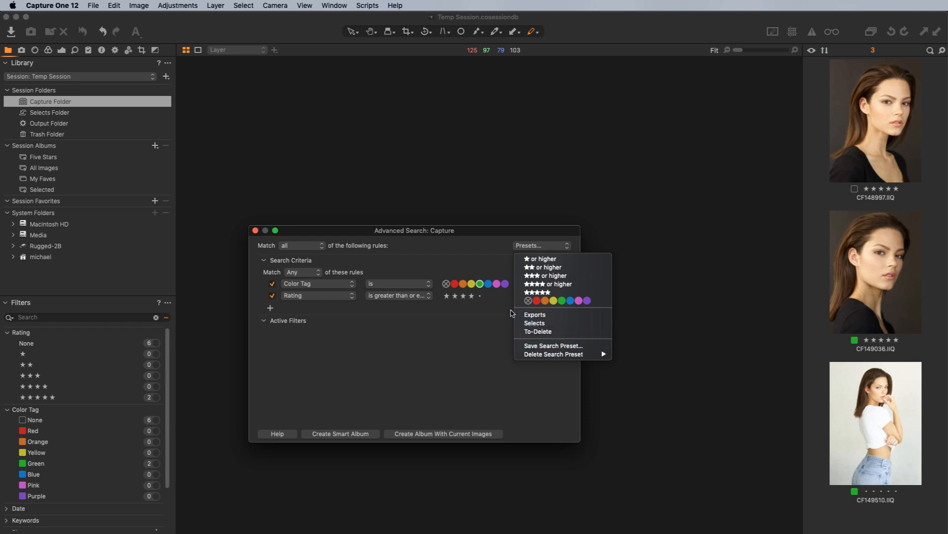
pyautogui.click(307, 369)
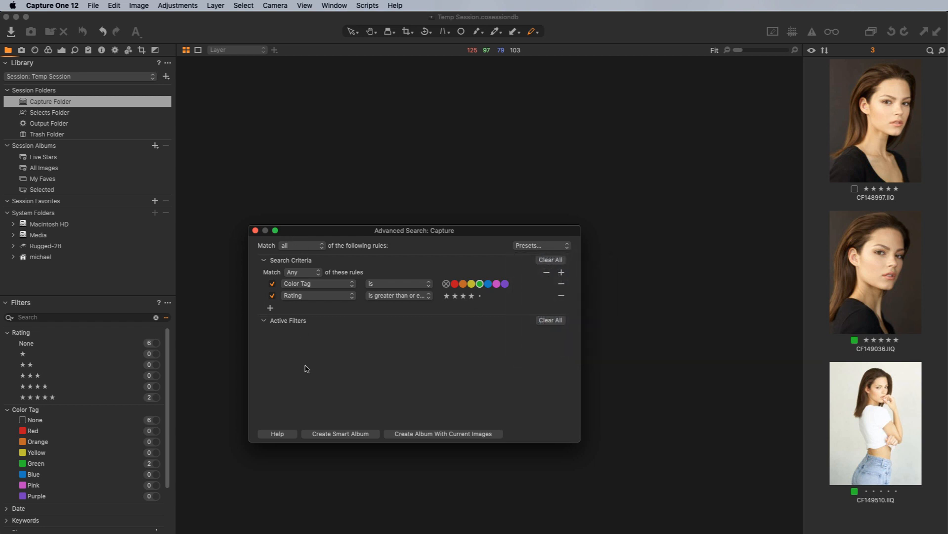
pyautogui.click(256, 231)
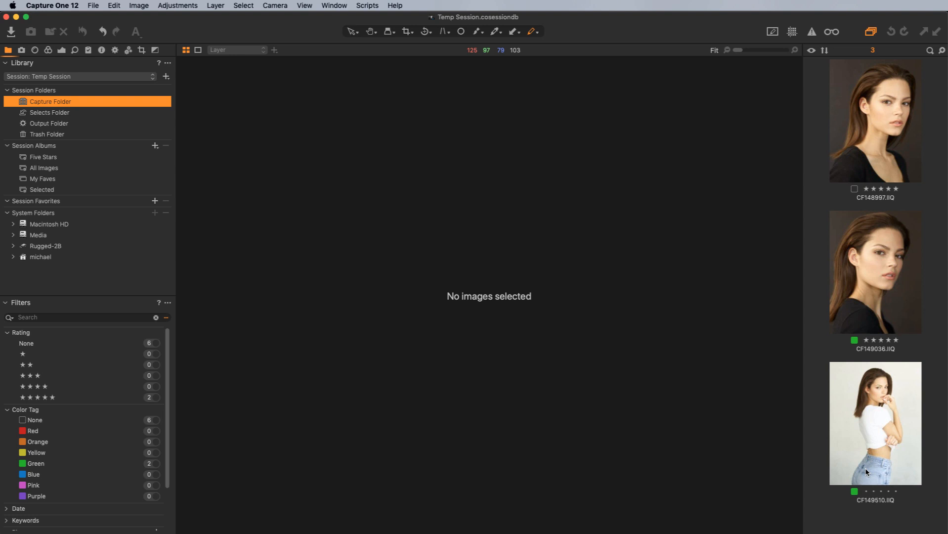
# Clear the active search from the Capture Folder's browser.
pyautogui.click(930, 51)
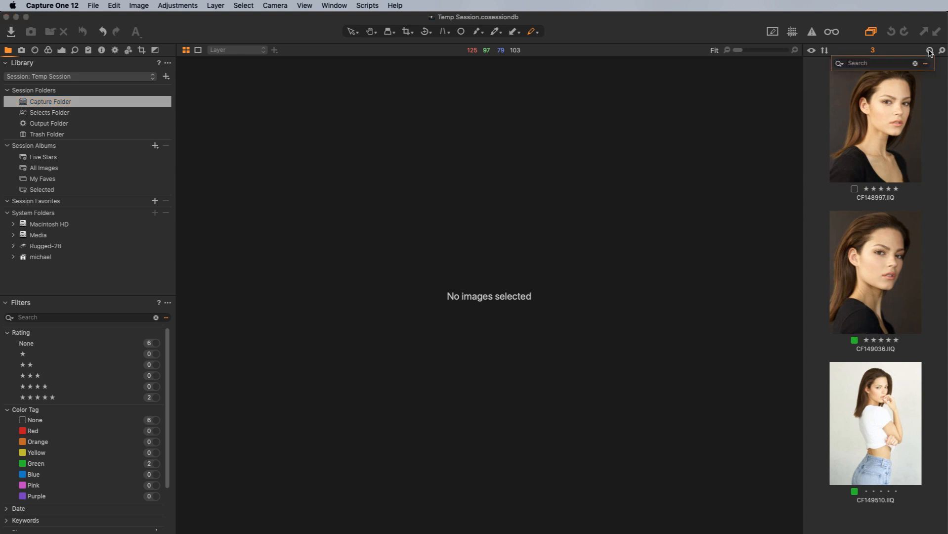
pyautogui.click(915, 64)
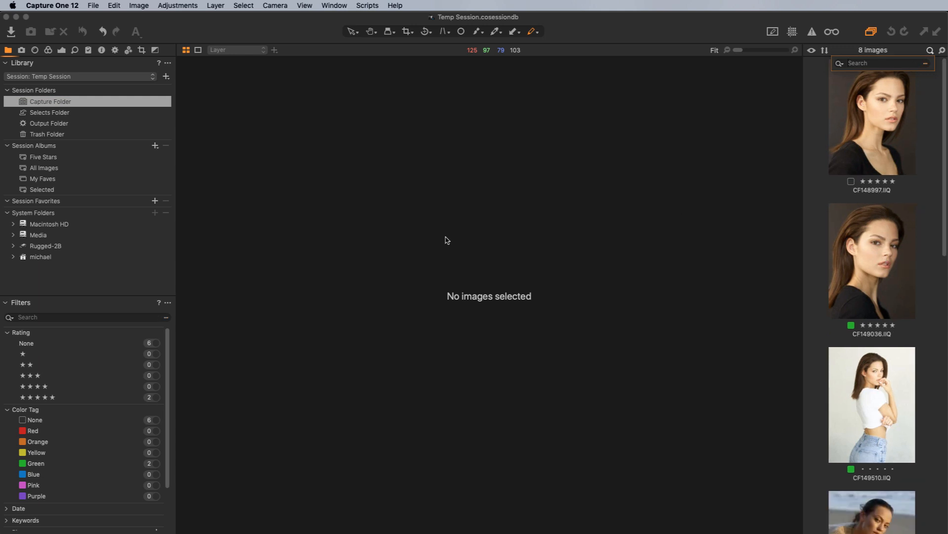
pyautogui.click(678, 227)
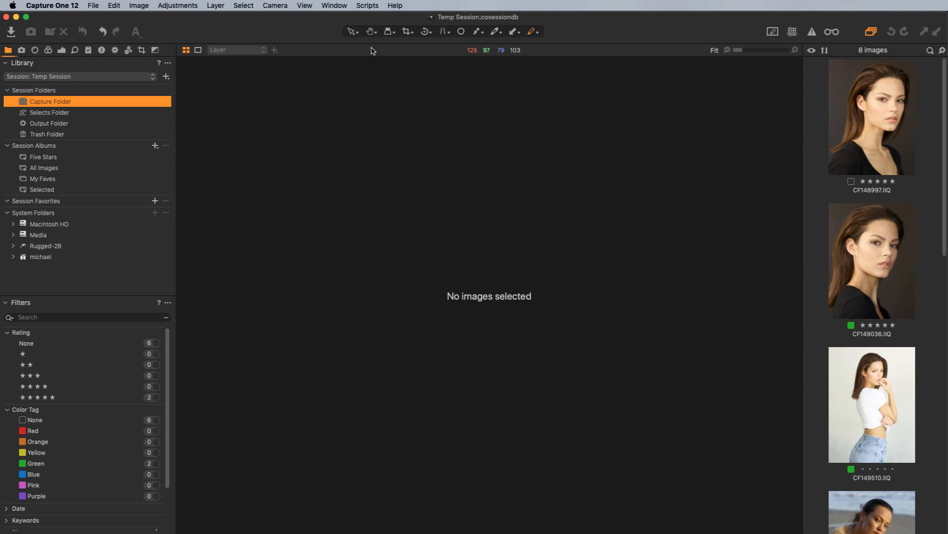
# Review the list of predefined workspaces, including the tethered capture and dual monitor layouts.
pyautogui.click(334, 6)
pyautogui.moveTo(344, 18)
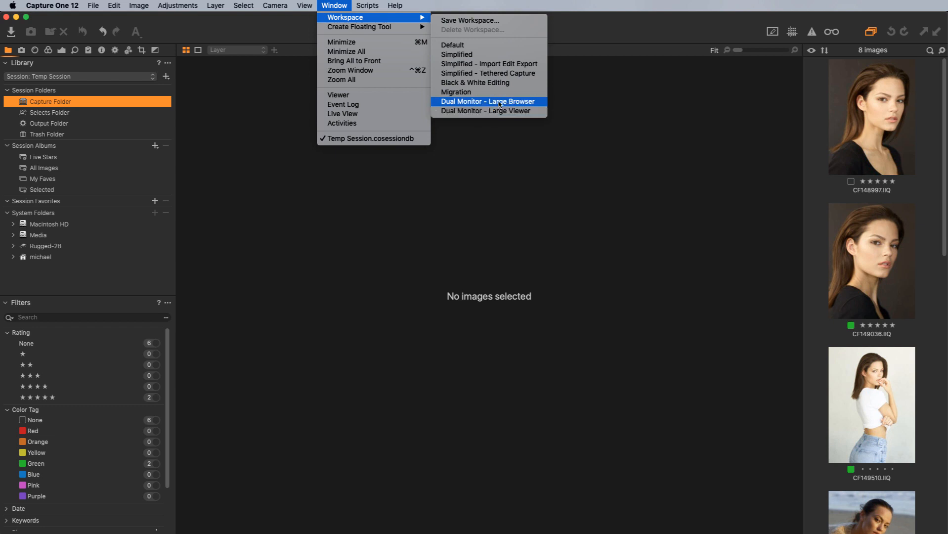
pyautogui.click(470, 73)
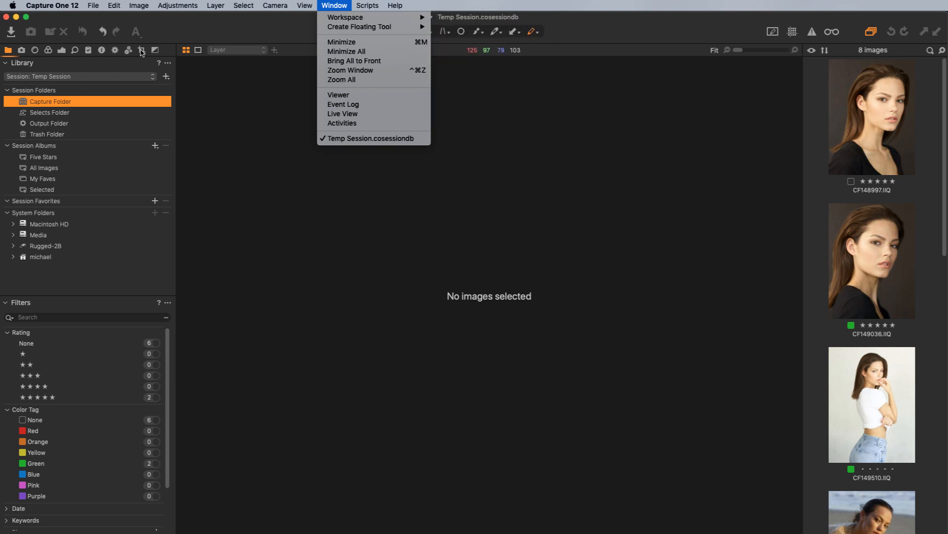
# Place the thumbnail browser below the viewer and return it to the viewer's right side.
pyautogui.click(300, 4)
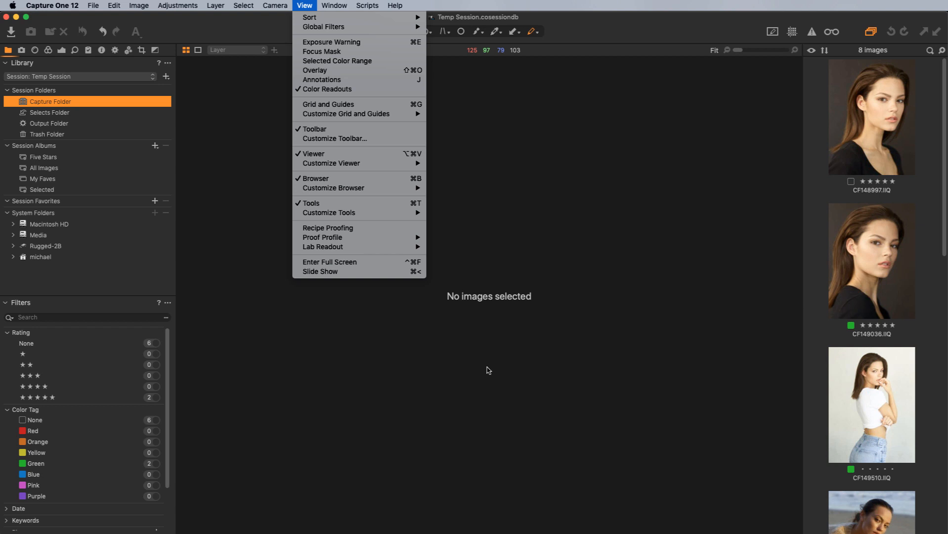
pyautogui.moveTo(407, 191)
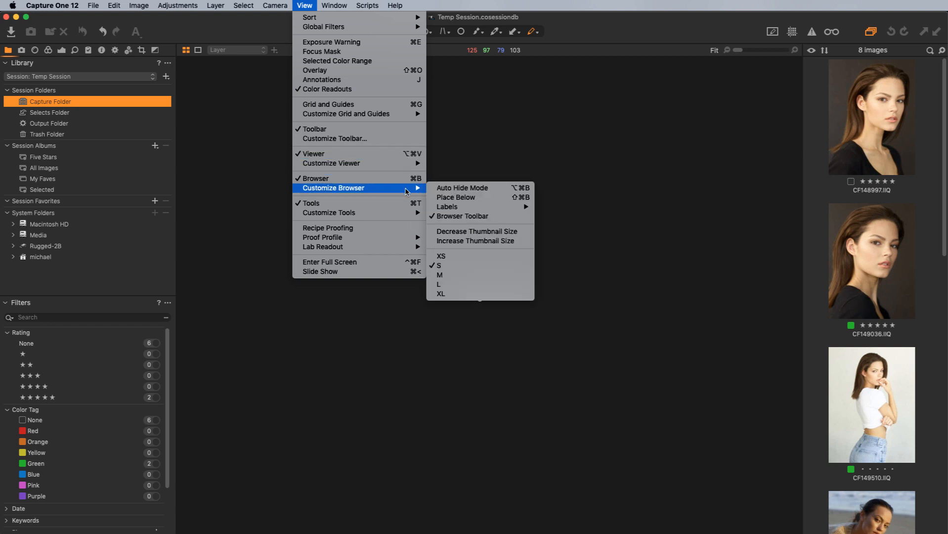
pyautogui.click(481, 199)
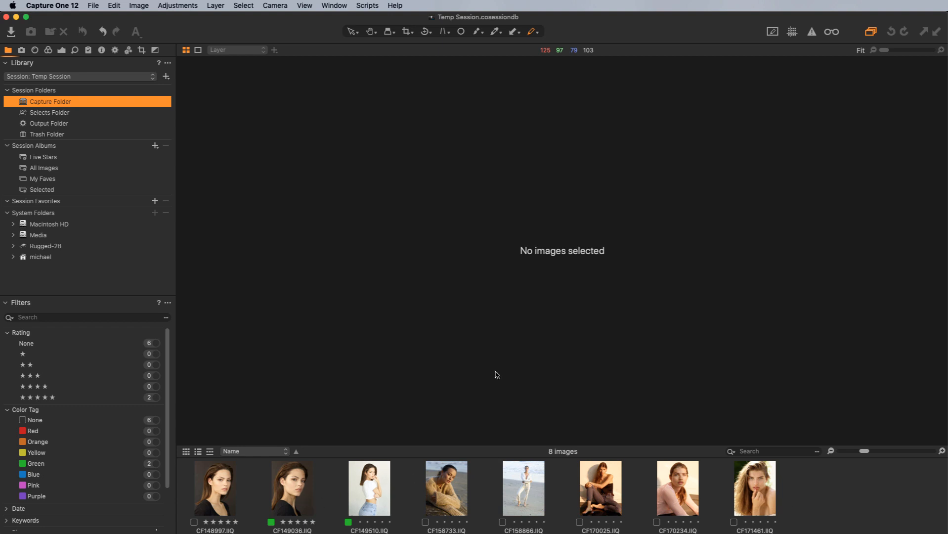
pyautogui.click(305, 5)
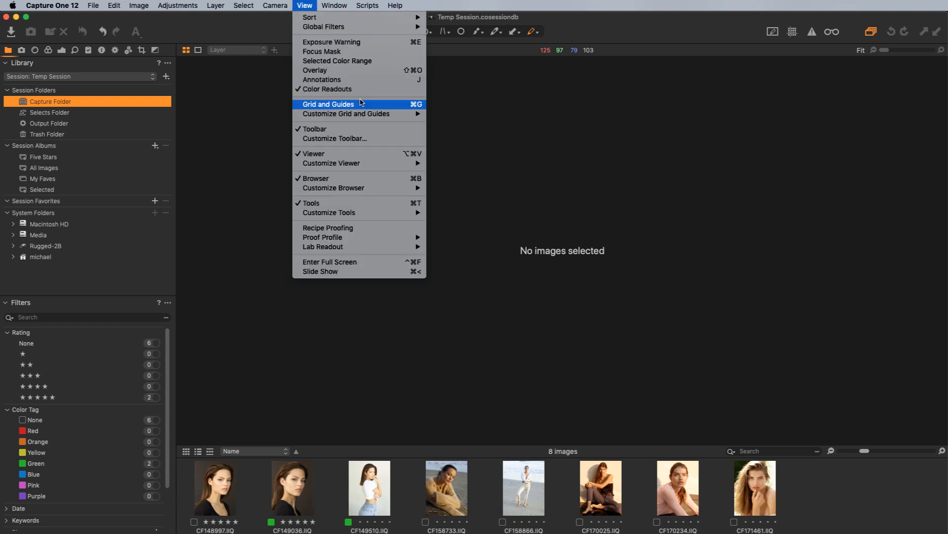
pyautogui.moveTo(391, 162)
pyautogui.moveTo(411, 188)
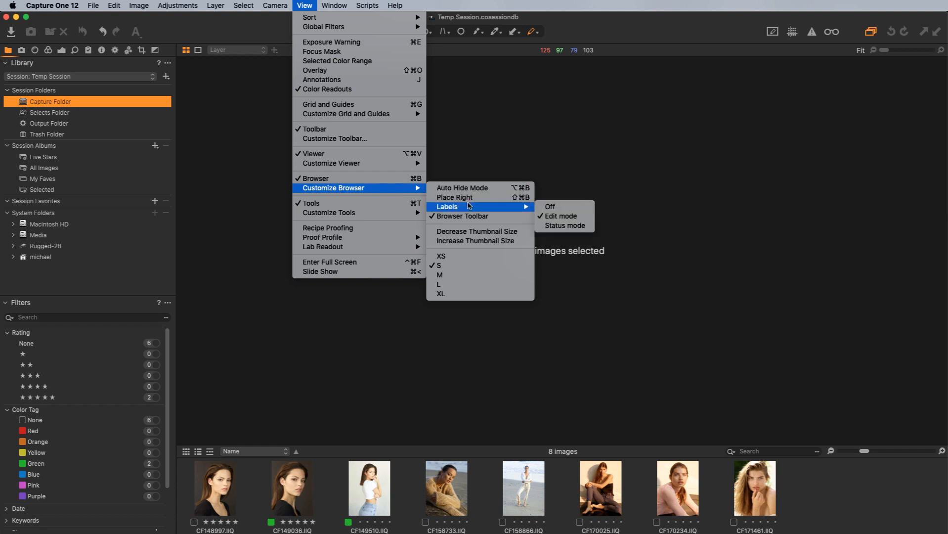
pyautogui.click(454, 197)
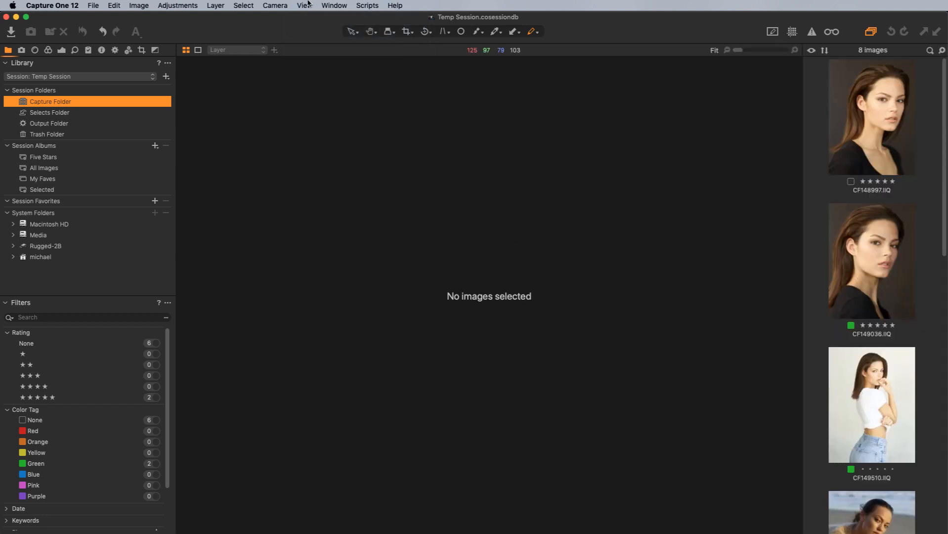
# Set the browser's thumbnail size to L and widen the browser area to enlarge the thumbnails.
pyautogui.click(304, 6)
pyautogui.moveTo(389, 190)
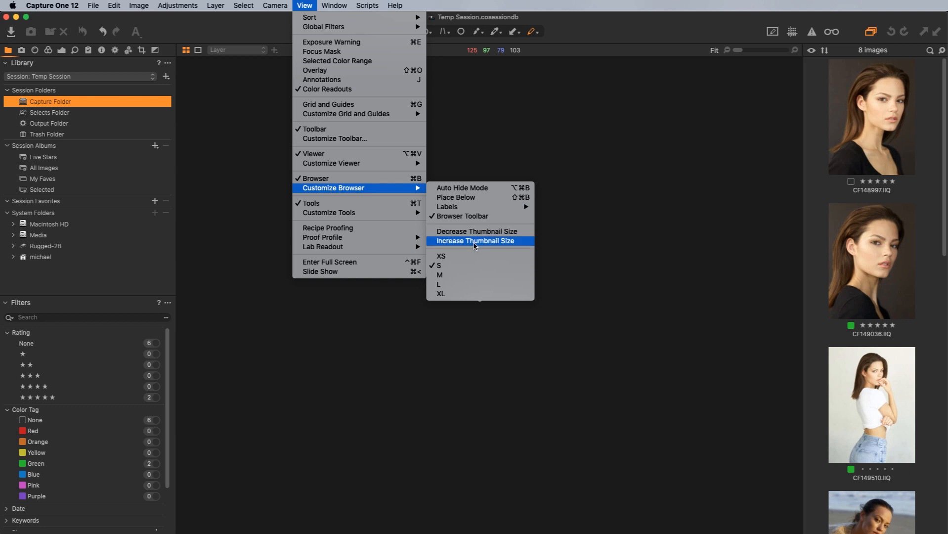
pyautogui.click(469, 289)
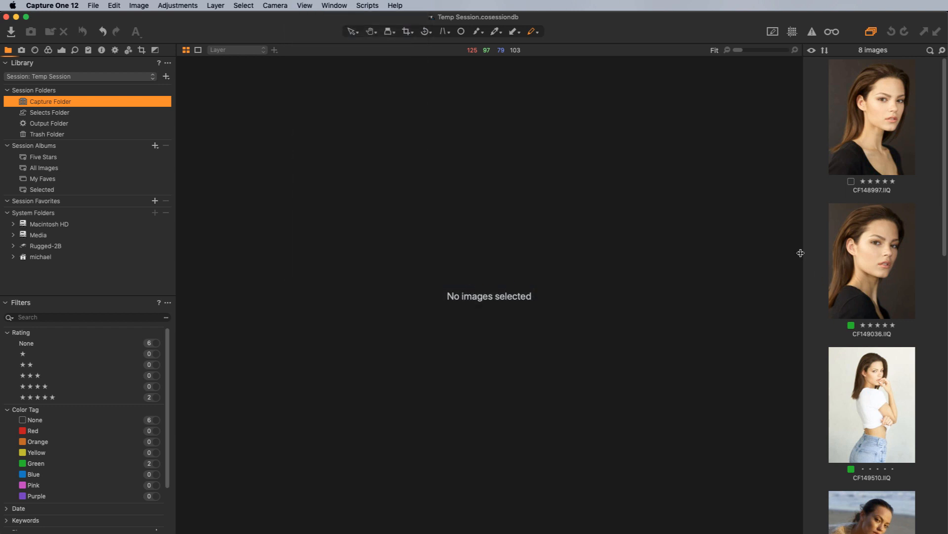
pyautogui.moveTo(800, 253); pyautogui.dragTo(679, 264)
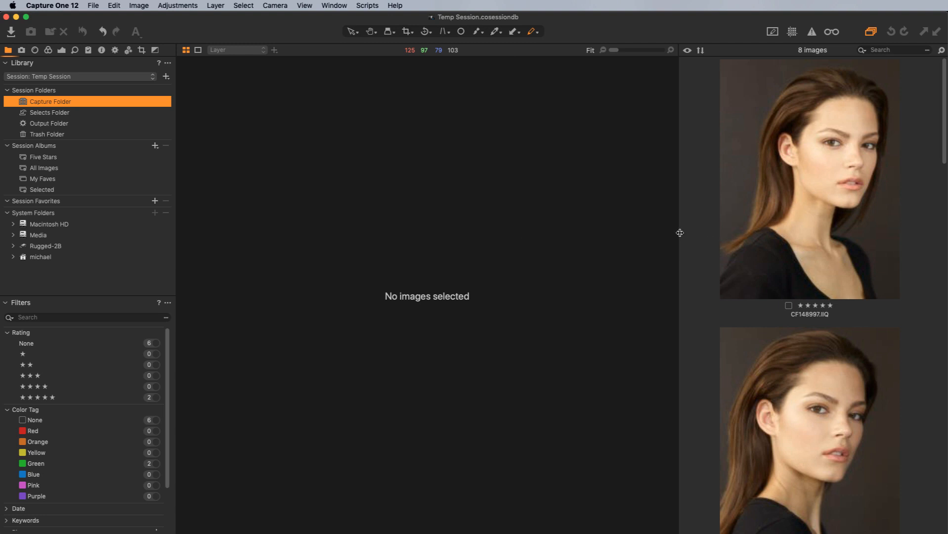
pyautogui.moveTo(680, 233); pyautogui.dragTo(733, 246)
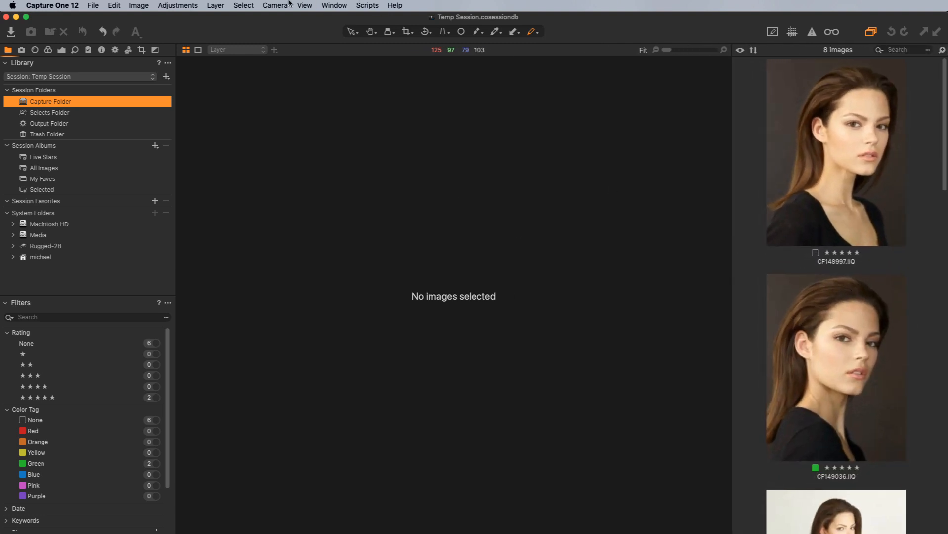
# Set the browser's thumbnail size to S and narrow the browser area to a slim column.
pyautogui.click(303, 5)
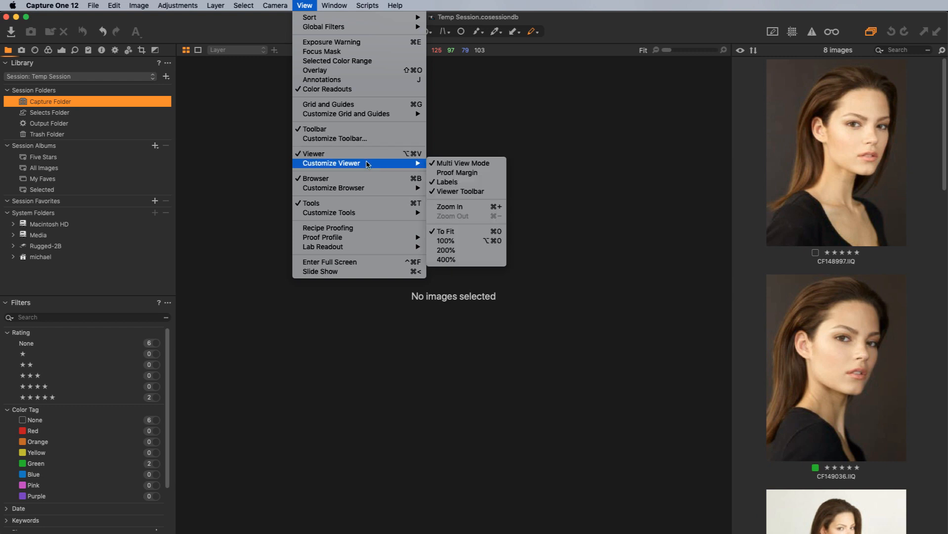
pyautogui.moveTo(374, 189)
pyautogui.click(490, 260)
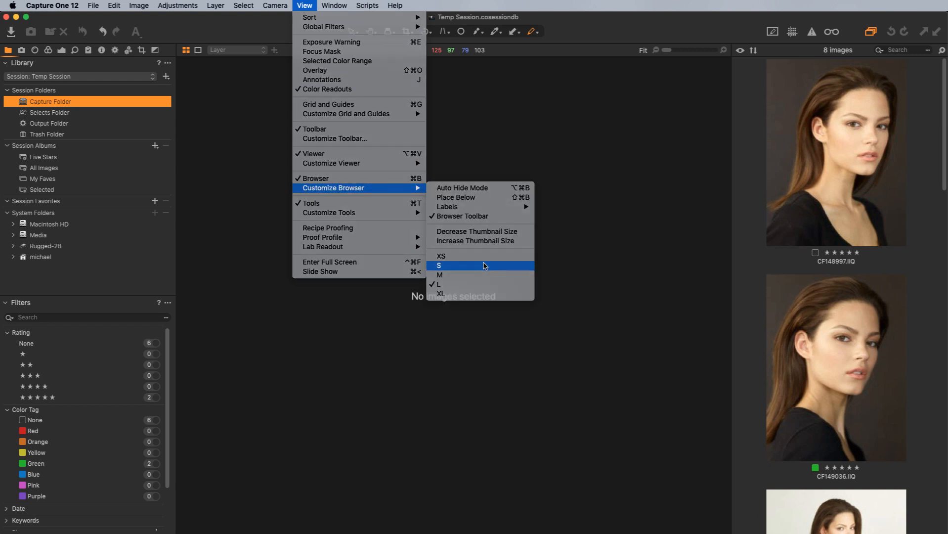
pyautogui.moveTo(731, 312); pyautogui.dragTo(826, 307)
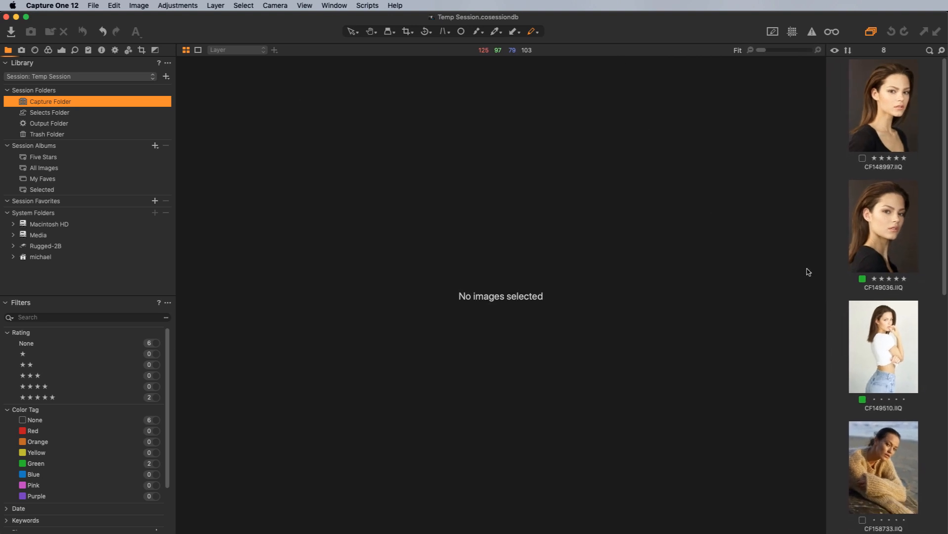
# Display image CF149510.IIQ, examine the items available for customizing the toolbar and close the customization sheet.
pyautogui.click(886, 338)
pyautogui.click(304, 5)
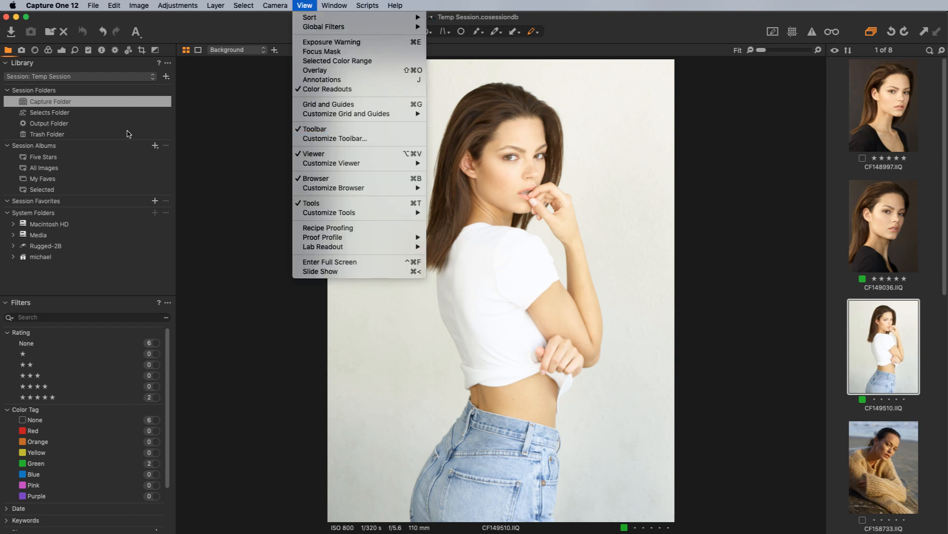
pyautogui.moveTo(308, 167)
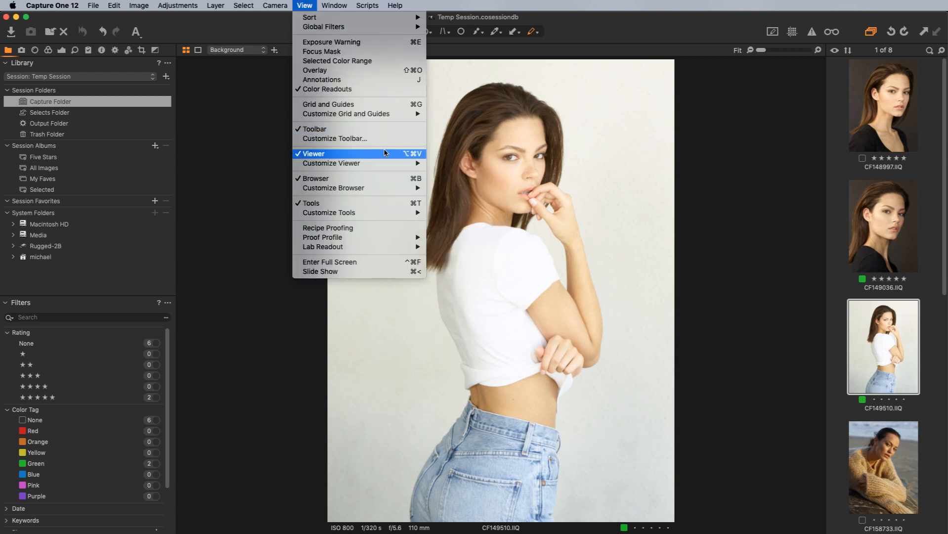
pyautogui.click(393, 139)
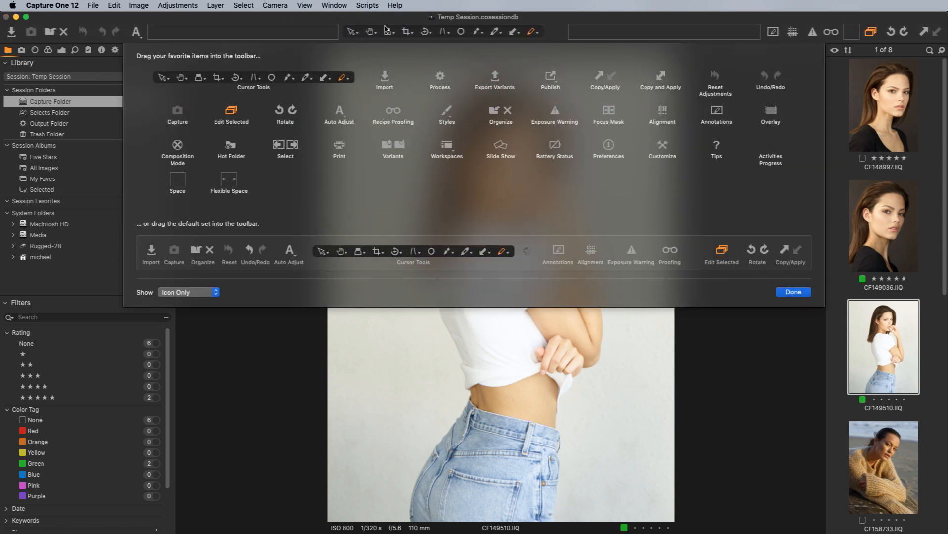
pyautogui.moveTo(366, 35); pyautogui.dragTo(373, 18)
pyautogui.moveTo(283, 147); pyautogui.dragTo(356, 81)
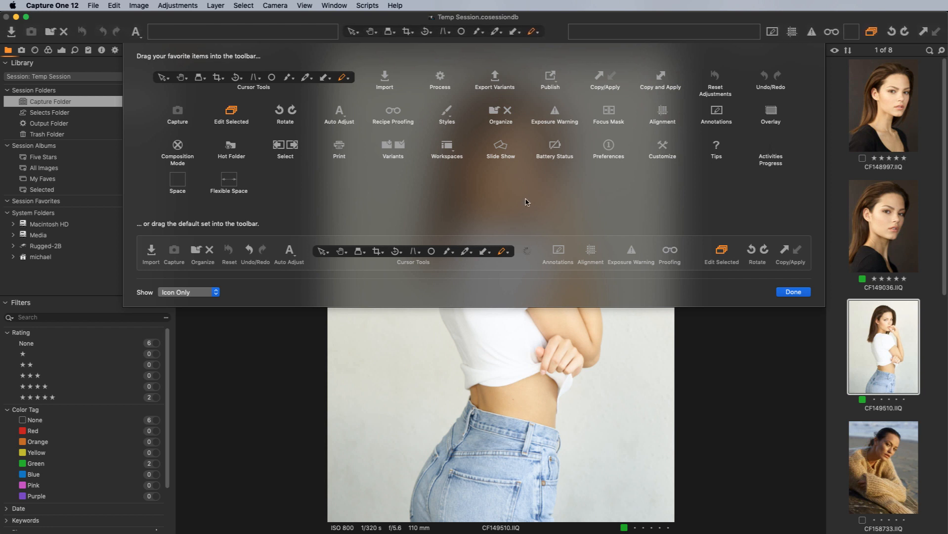
pyautogui.press('Return')
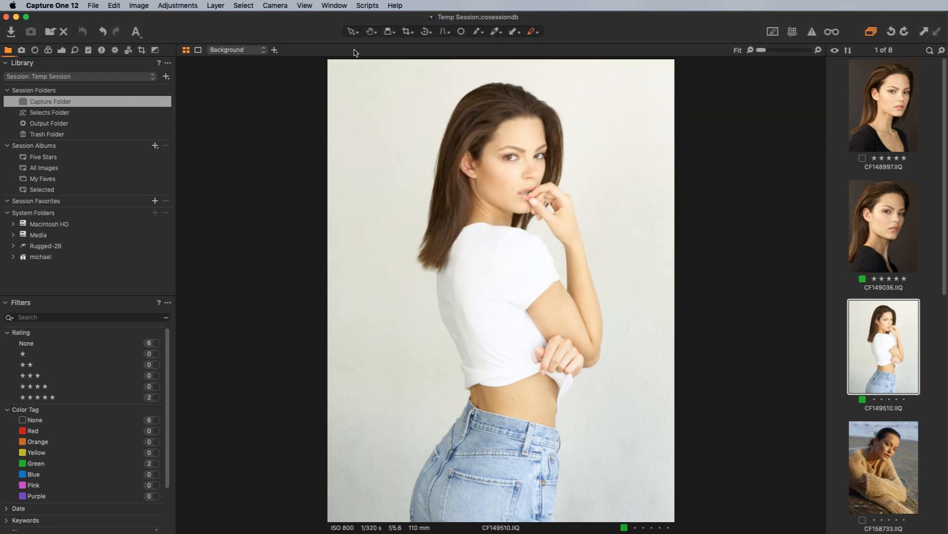
# Place the tools on the right side of the viewer.
pyautogui.click(303, 5)
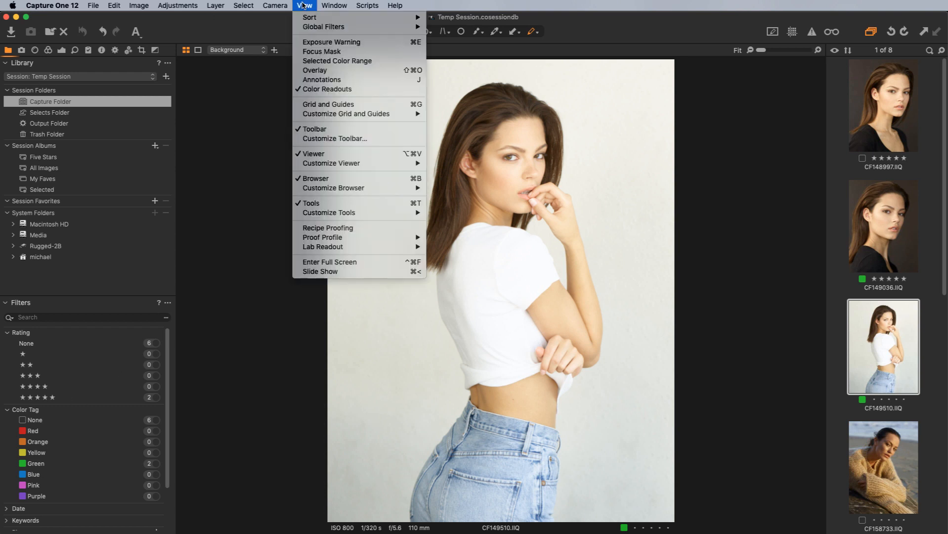
pyautogui.moveTo(384, 214)
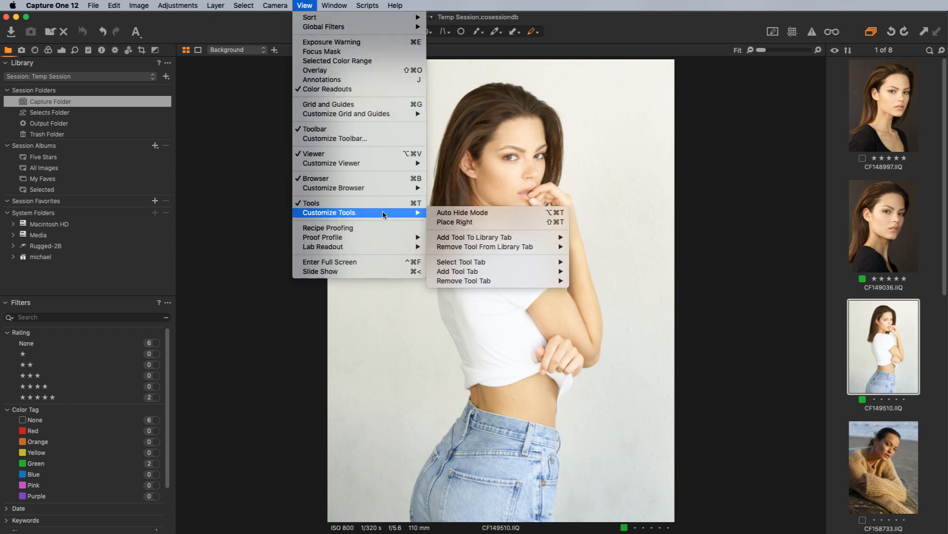
pyautogui.click(451, 222)
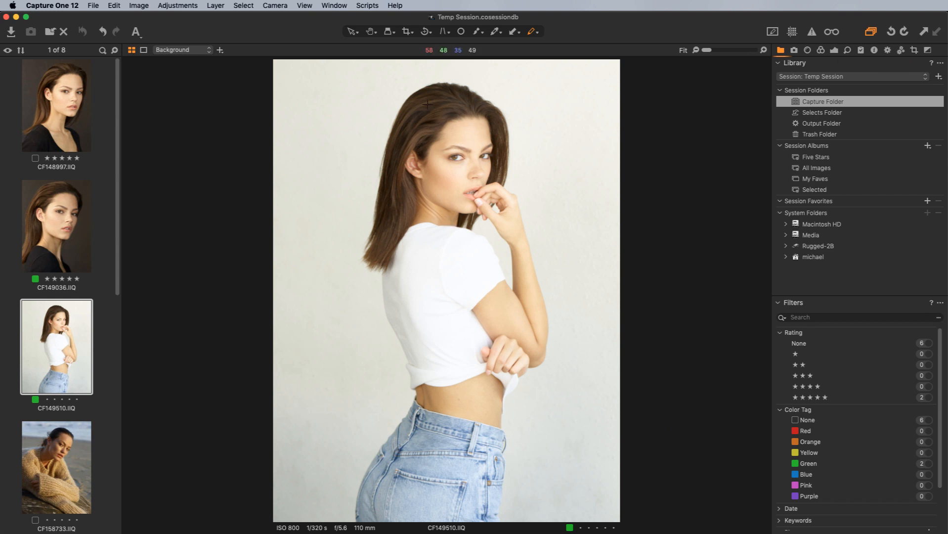
# Place the tools on the left side of the viewer.
pyautogui.click(312, 4)
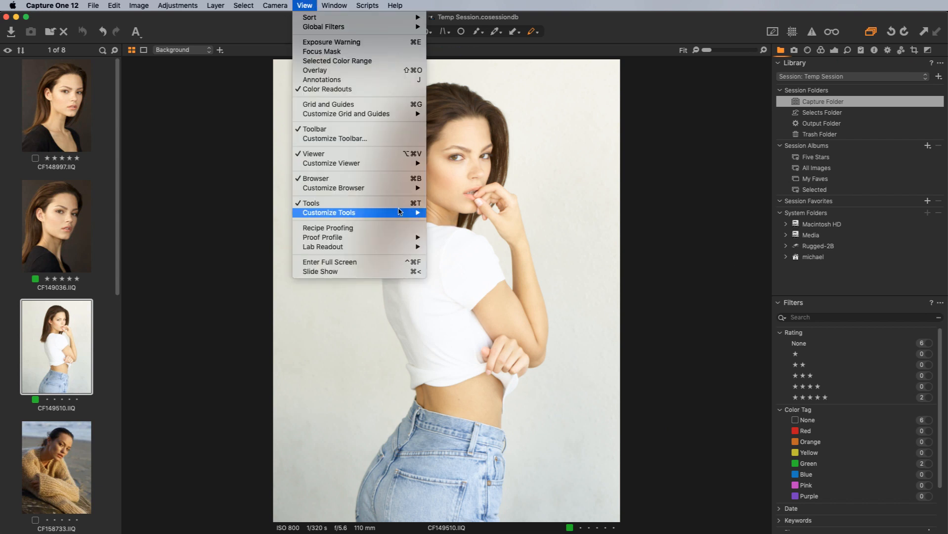
pyautogui.moveTo(399, 213)
pyautogui.click(464, 222)
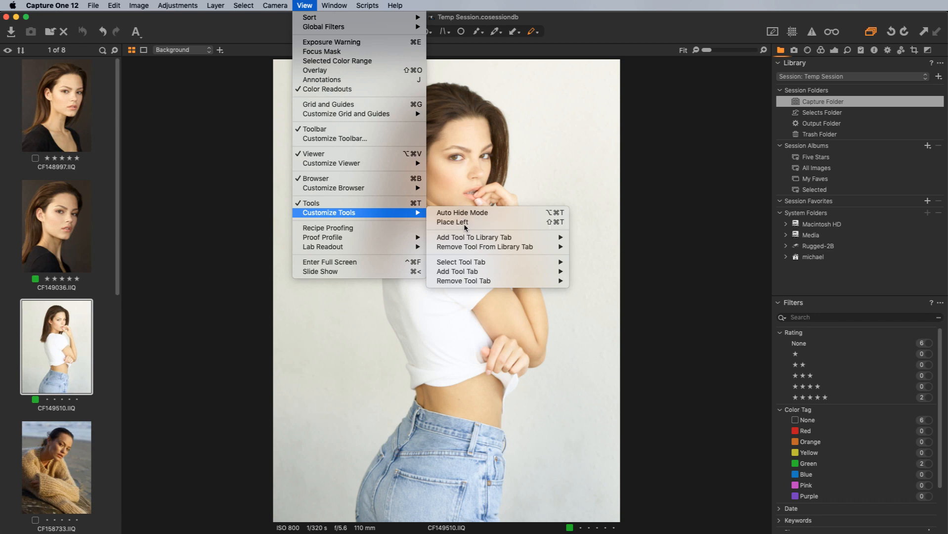
# Add CF149036.IIQ to the selection with CF149510.IIQ and turn off Multi View Mode in the viewer.
pyautogui.click(284, 4)
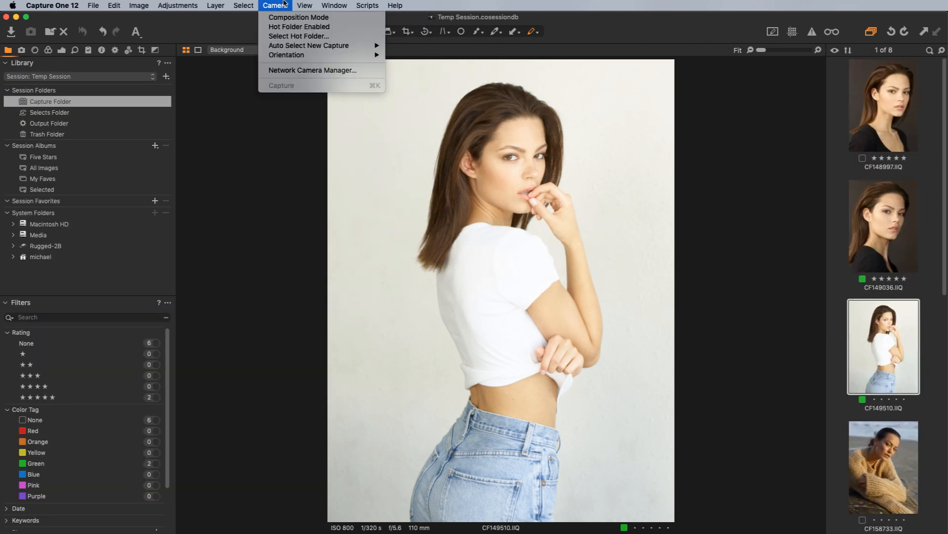
pyautogui.moveTo(375, 164)
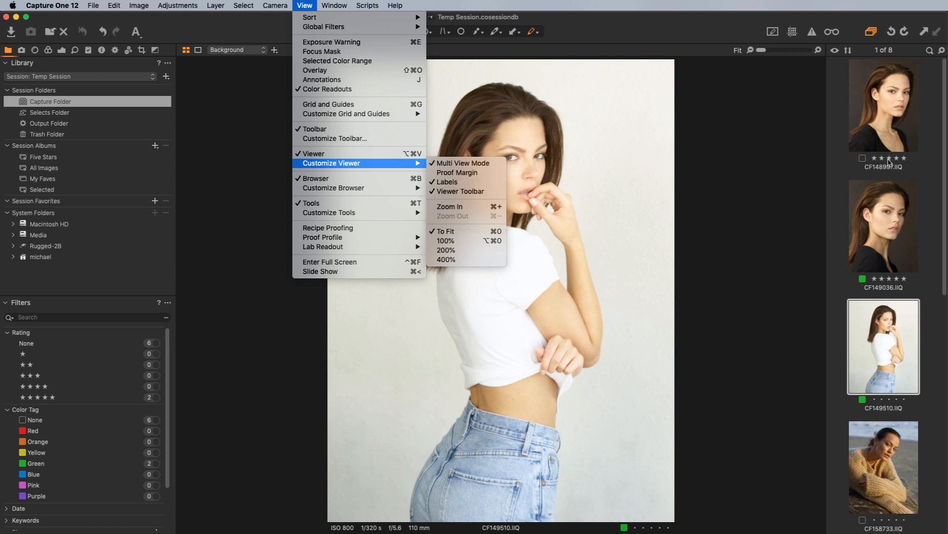
pyautogui.click(880, 215)
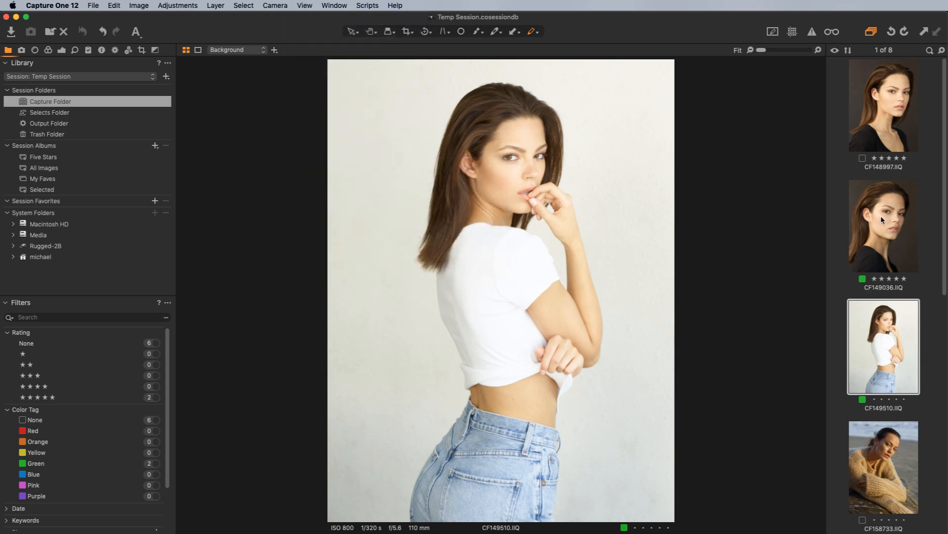
pyautogui.keyDown('super'); pyautogui.click(881, 216); pyautogui.keyUp('super')
pyautogui.click(304, 5)
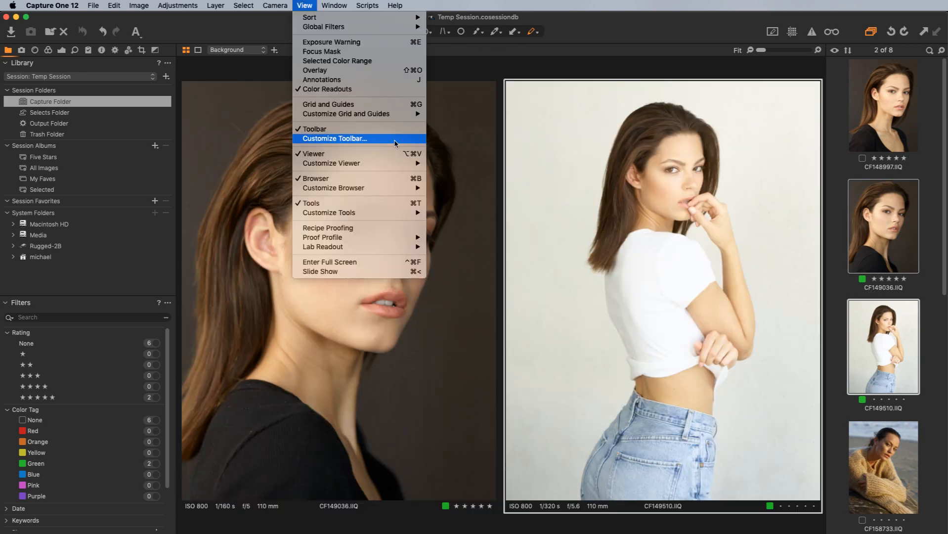
pyautogui.click(447, 163)
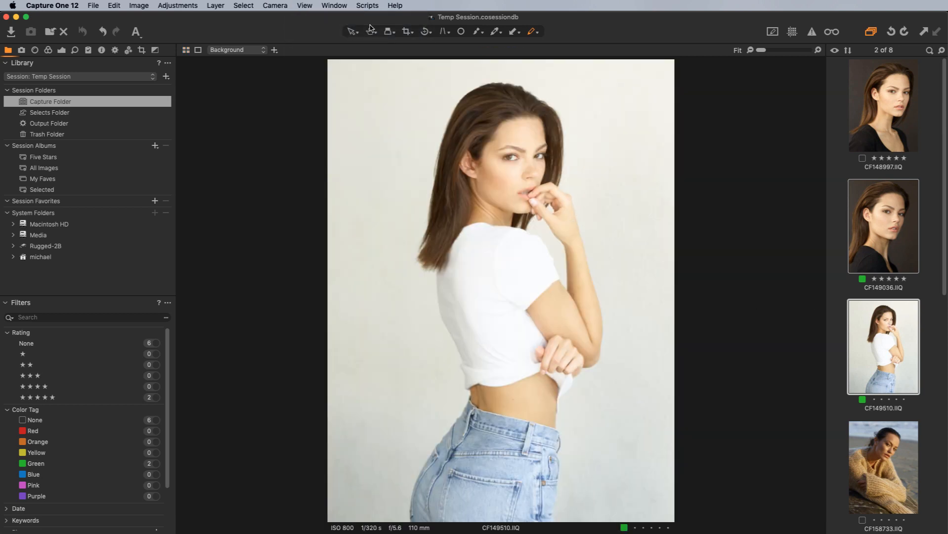
# Turn Multi View Mode back on so the viewer displays both selected images.
pyautogui.click(304, 5)
pyautogui.moveTo(400, 163)
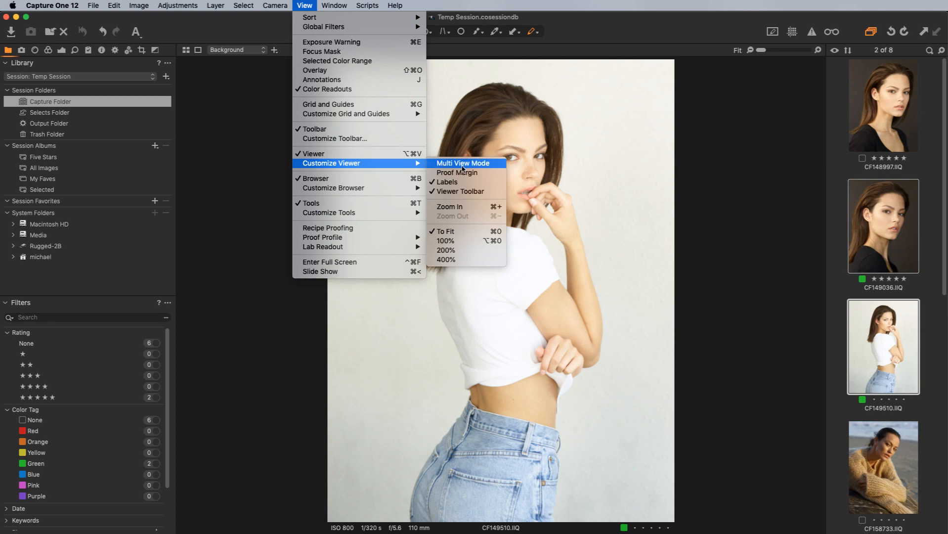
pyautogui.click(455, 163)
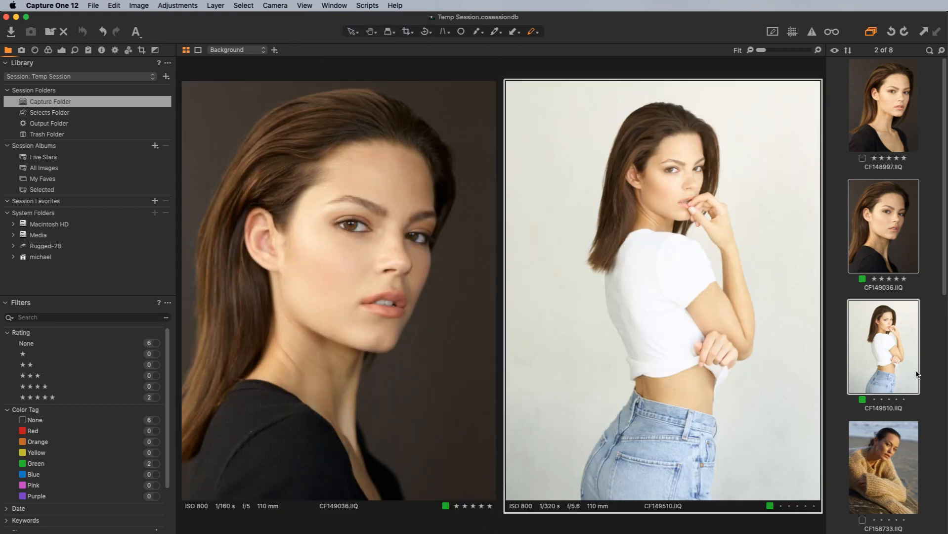
# Display CF149036.IIQ, CF149510.IIQ and CF158733.IIQ together in the viewer for comparison.
pyautogui.click(931, 369)
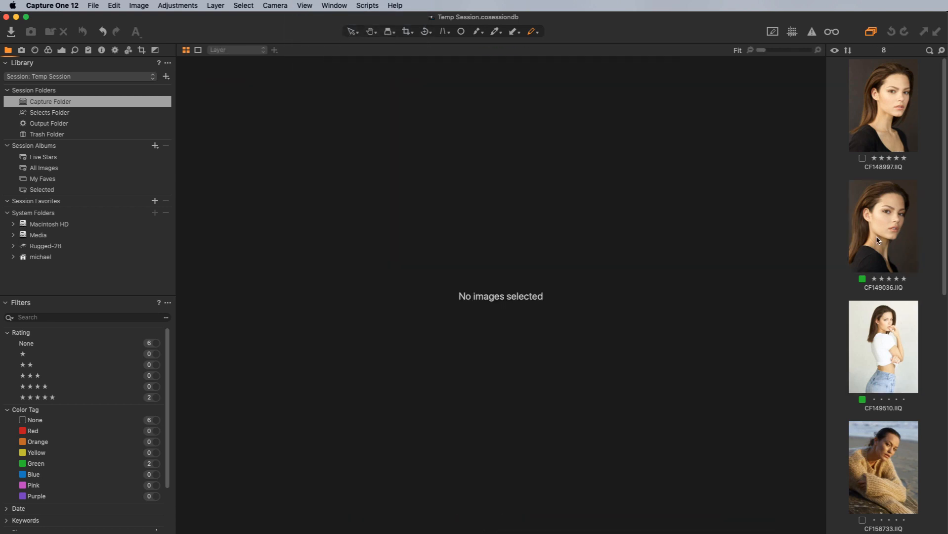
pyautogui.click(878, 241)
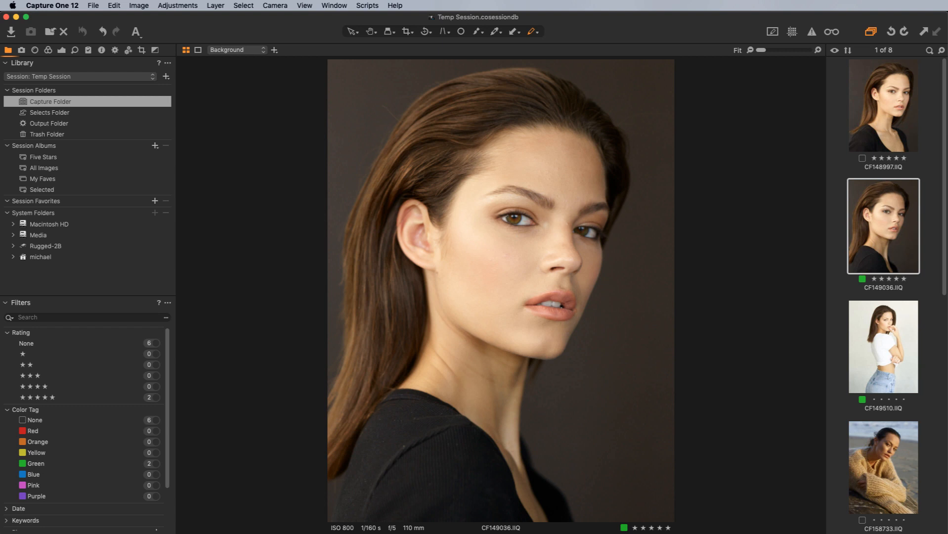
pyautogui.keyDown('super'); pyautogui.click(895, 327); pyautogui.keyUp('super')
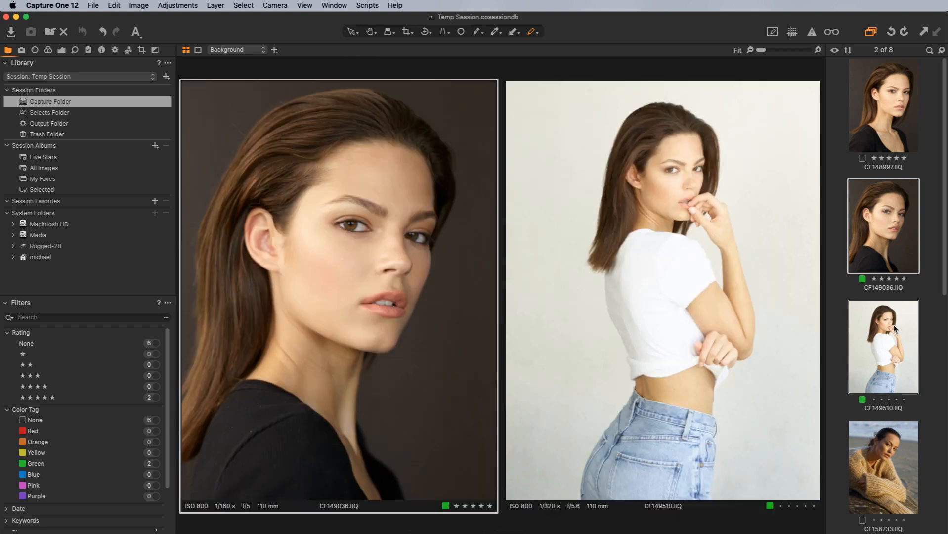
pyautogui.keyDown('super'); pyautogui.click(885, 474); pyautogui.keyUp('super')
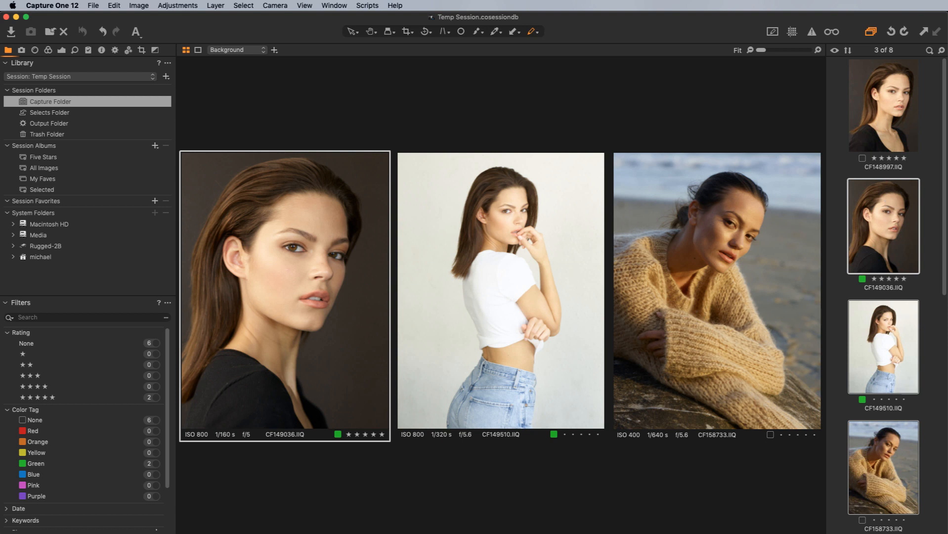
# Display the four images from CF148997.IIQ through CF158733.IIQ together in the viewer and clear the selection.
pyautogui.click(929, 129)
pyautogui.moveTo(877, 109)
pyautogui.mouseDown()
pyautogui.moveTo(898, 245)
pyautogui.moveTo(880, 345)
pyautogui.moveTo(890, 118)
pyautogui.mouseUp()
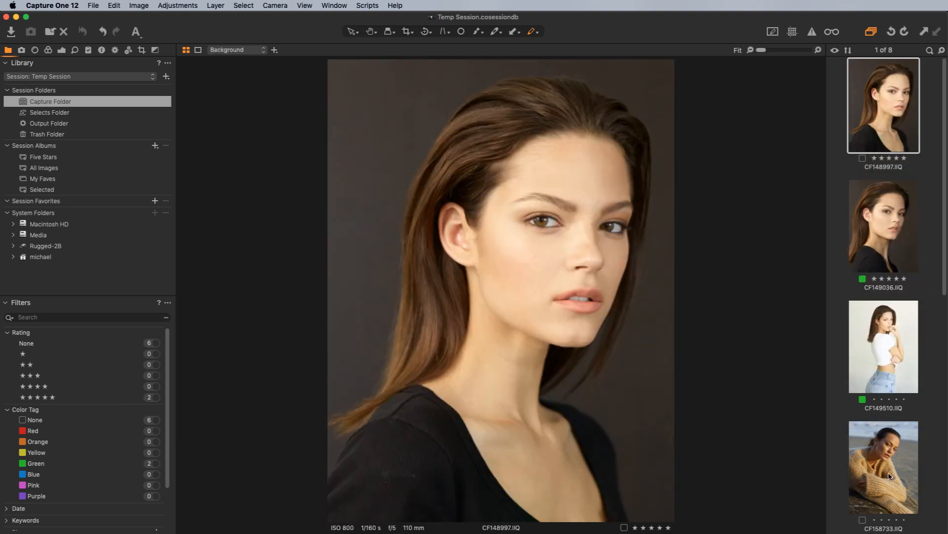
pyautogui.keyDown('shift'); pyautogui.click(890, 476); pyautogui.keyUp('shift')
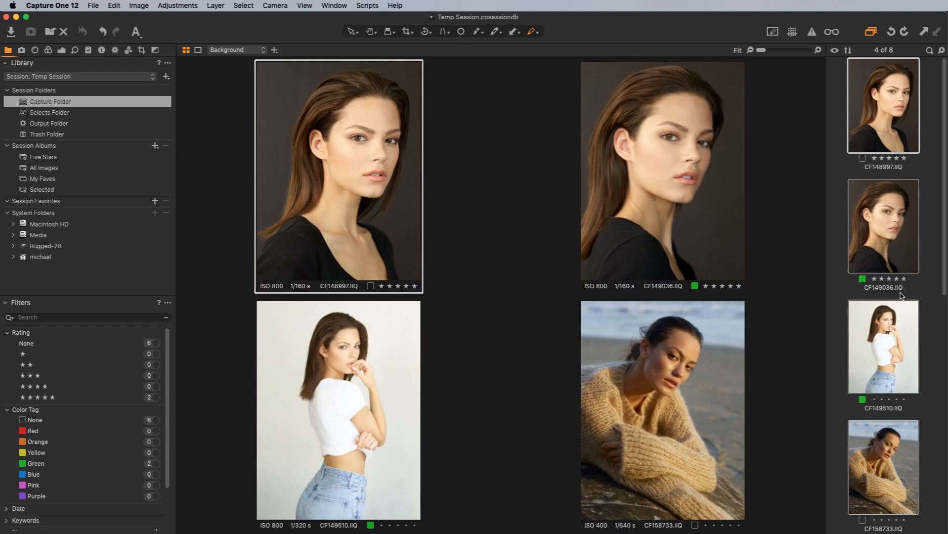
pyautogui.click(933, 212)
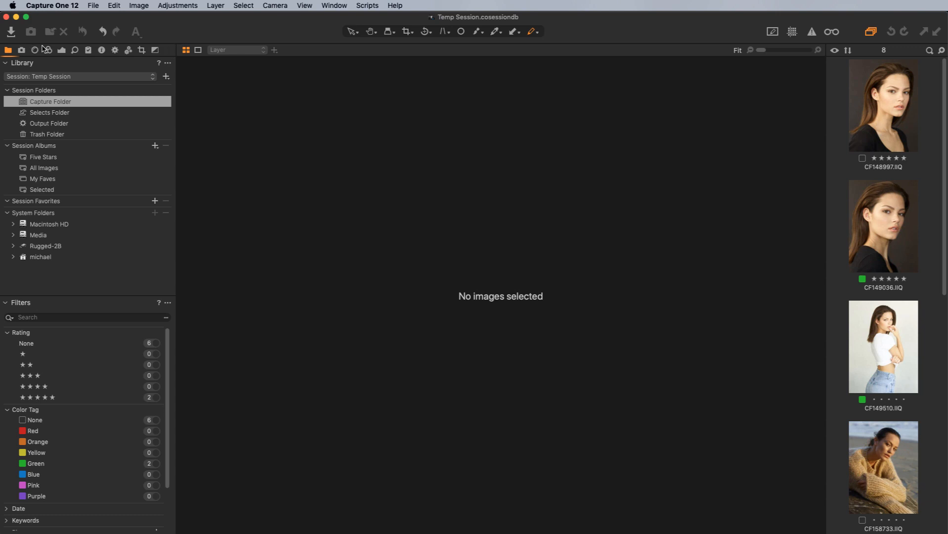
# Add the Local Adjustments tool tab and widen the tools area slightly so its icon fits.
pyautogui.rightClick(167, 54)
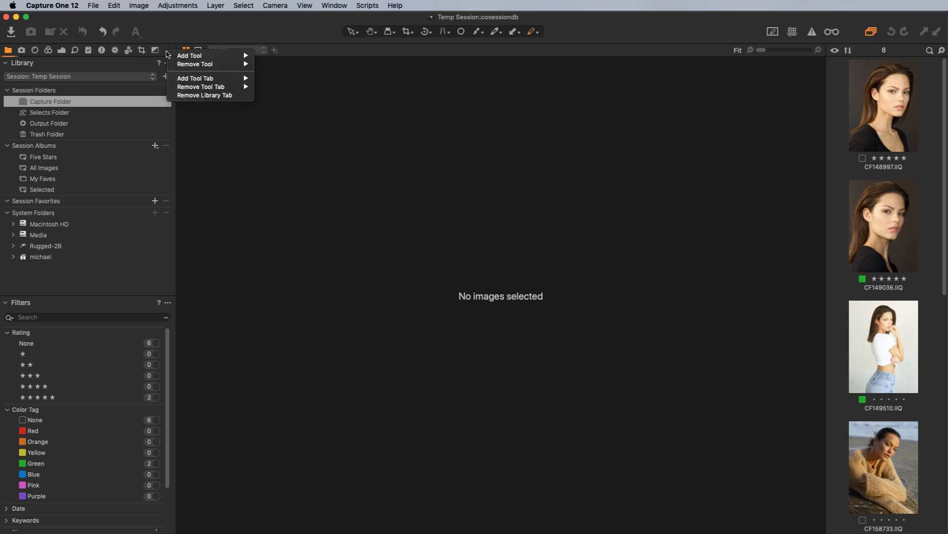
pyautogui.moveTo(218, 81)
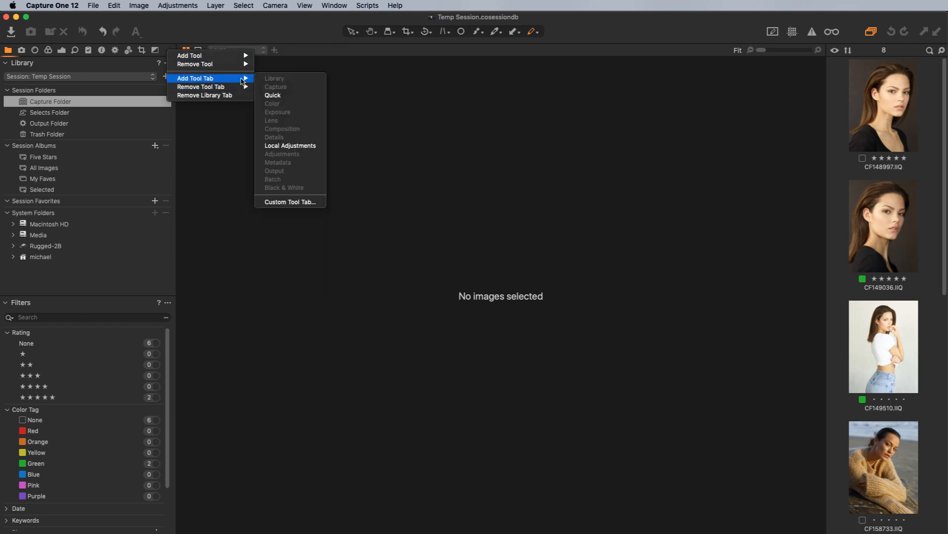
pyautogui.click(284, 146)
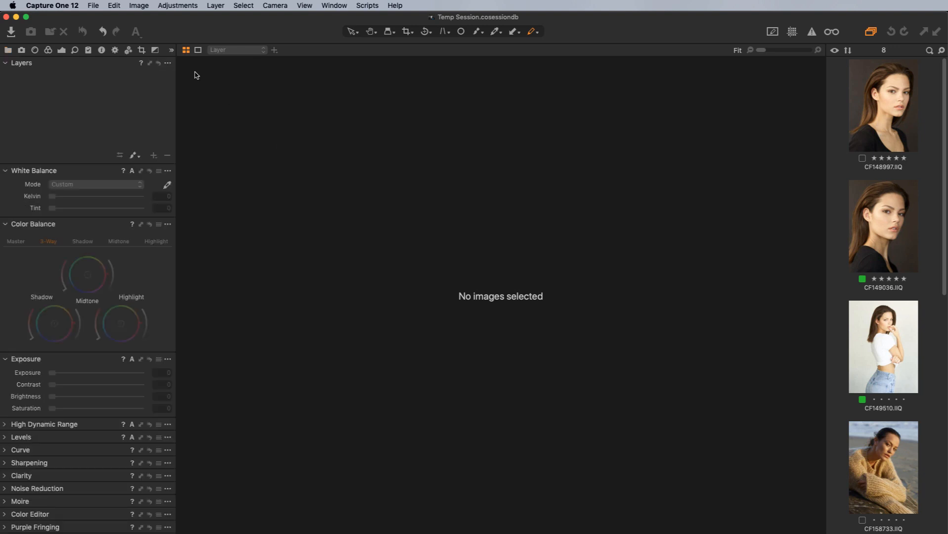
pyautogui.moveTo(176, 51); pyautogui.dragTo(185, 51)
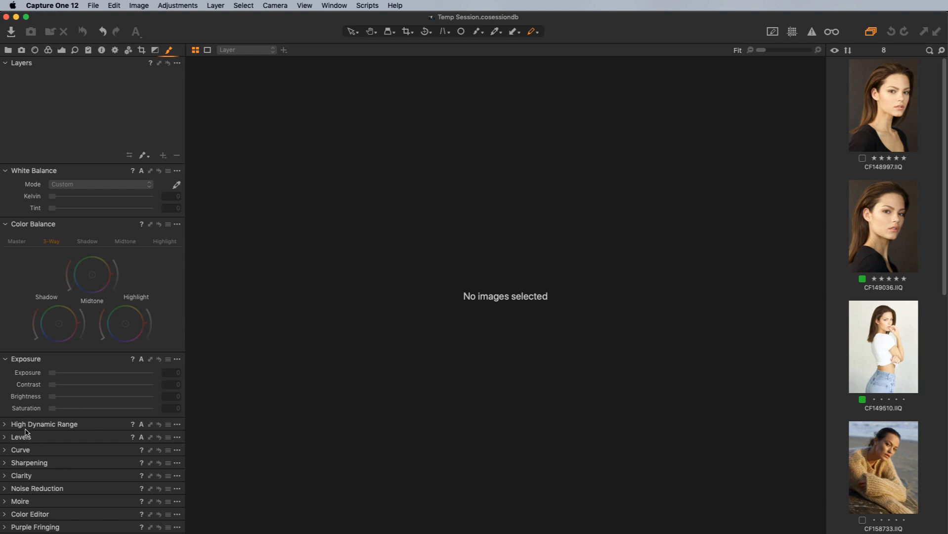
# Move the High Dynamic Range tool above Exposure and the Curve tool above White Balance.
pyautogui.moveTo(25, 427); pyautogui.dragTo(28, 370)
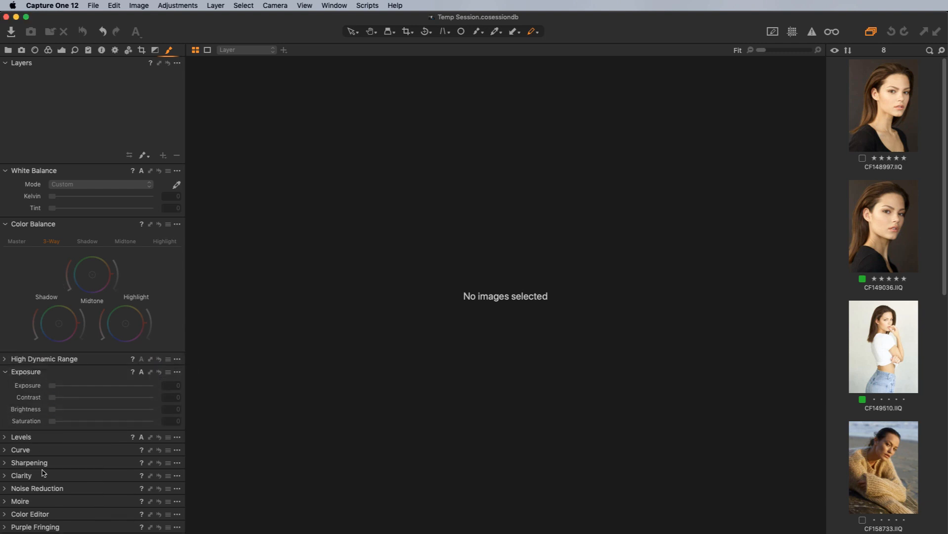
pyautogui.moveTo(36, 450); pyautogui.dragTo(41, 173)
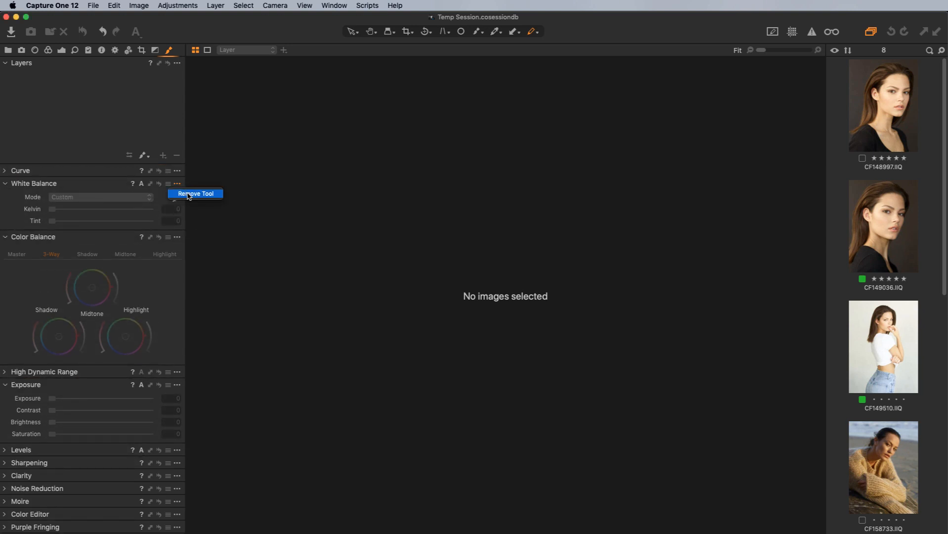
# Remove the White Balance tool from Local Adjustments, add it back and place it between Curve and Color Balance.
pyautogui.click(189, 194)
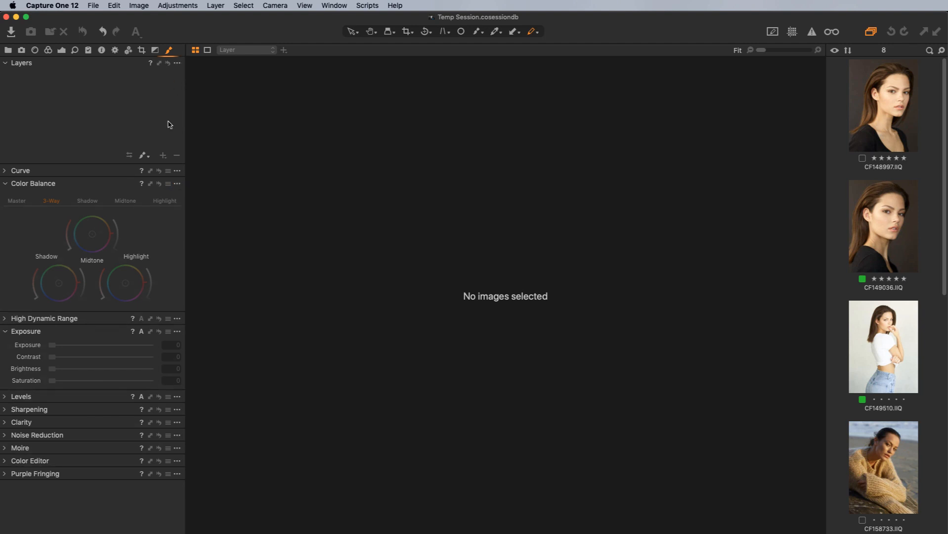
pyautogui.rightClick(180, 51)
pyautogui.moveTo(194, 53)
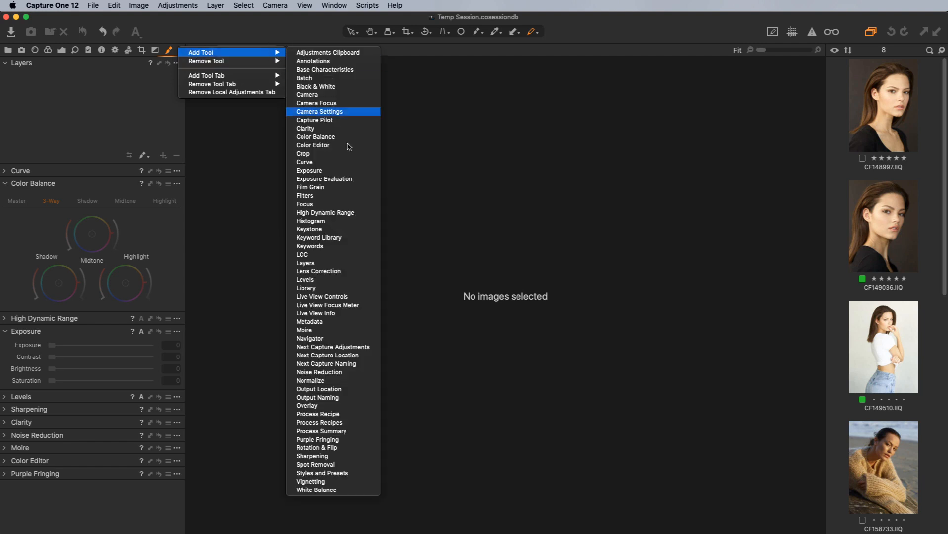
pyautogui.click(318, 489)
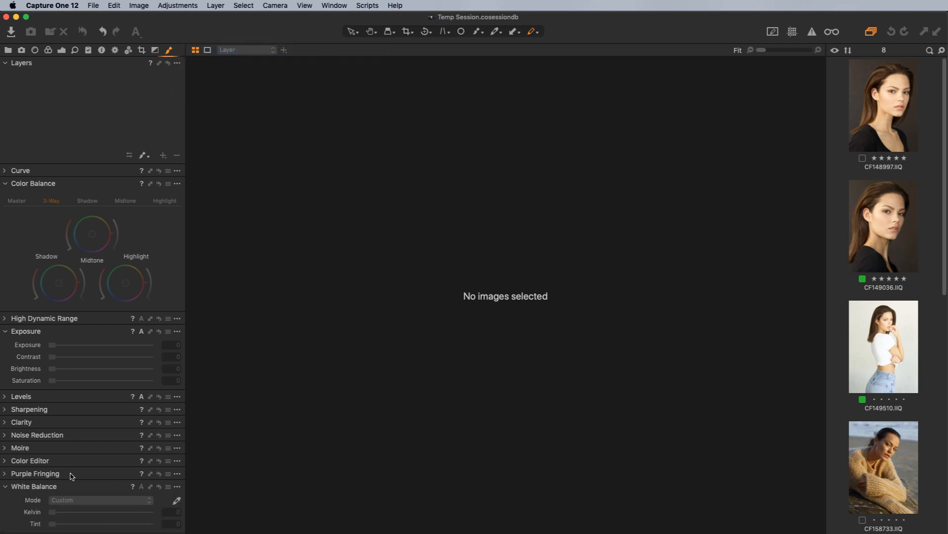
pyautogui.moveTo(39, 488); pyautogui.dragTo(111, 188)
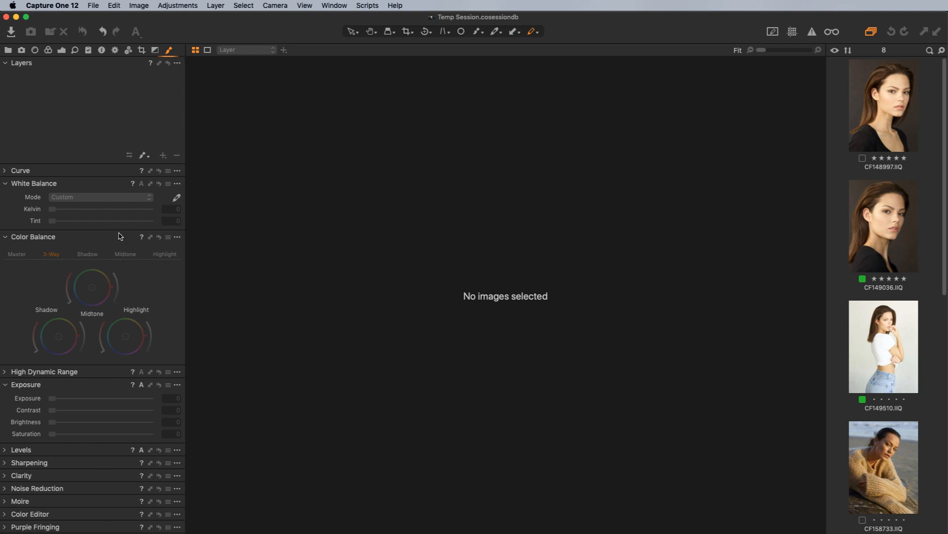
# Remove the Local Adjustments tool tab.
pyautogui.rightClick(170, 50)
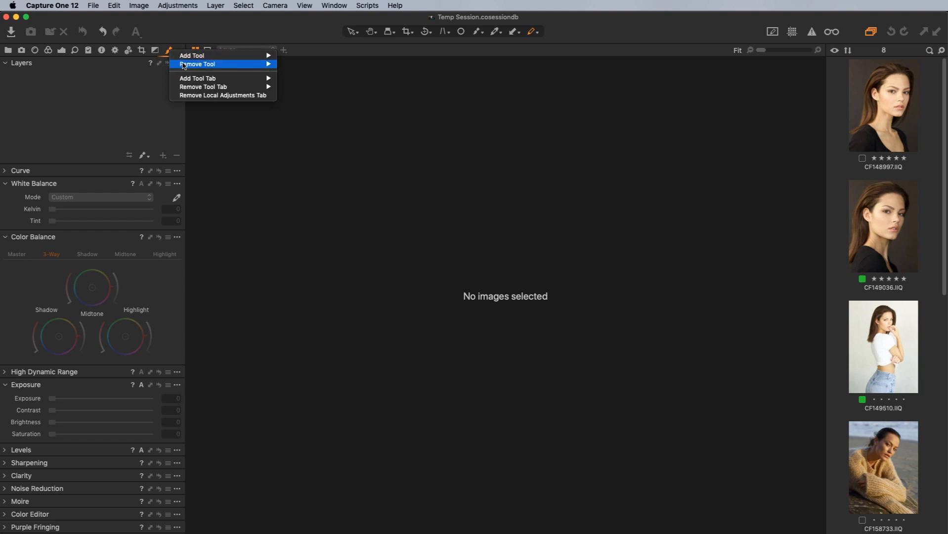
pyautogui.moveTo(187, 66)
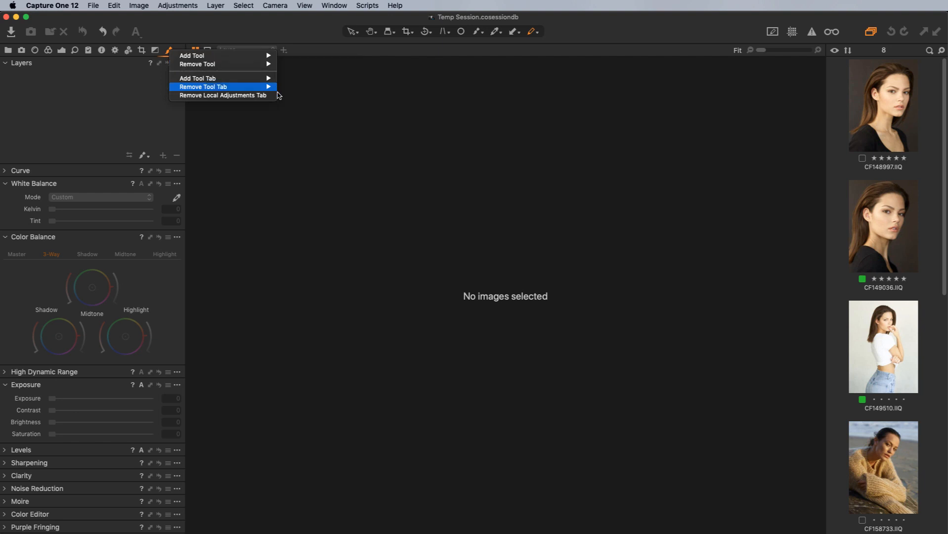
pyautogui.moveTo(258, 90)
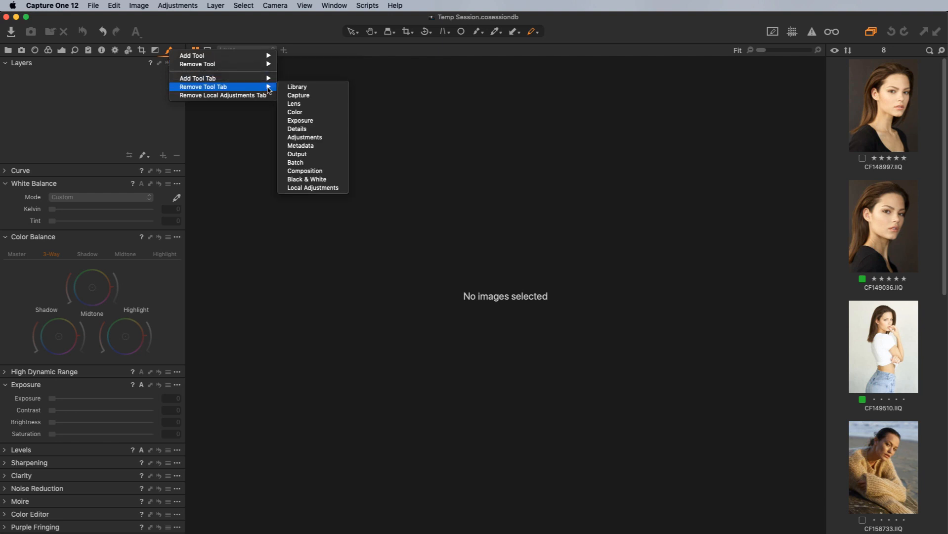
pyautogui.click(317, 187)
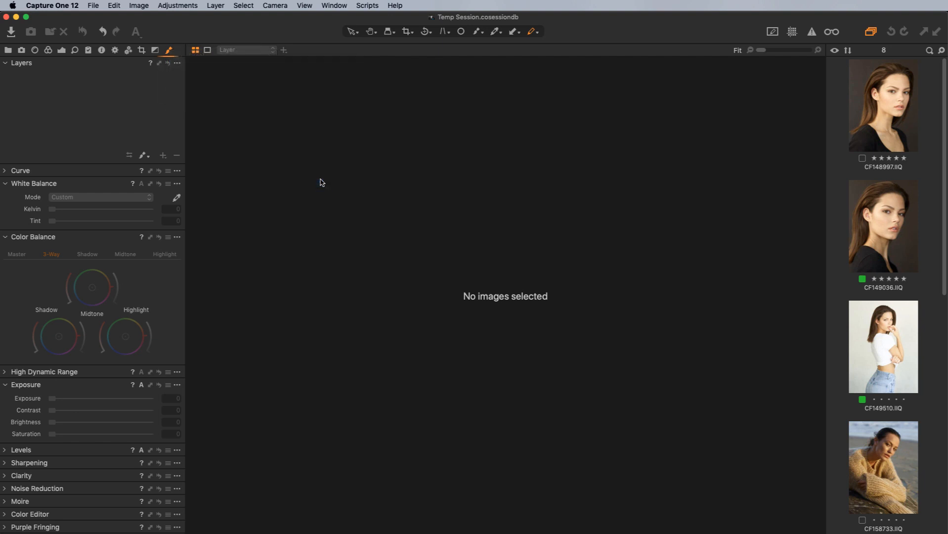
pyautogui.click(694, 220)
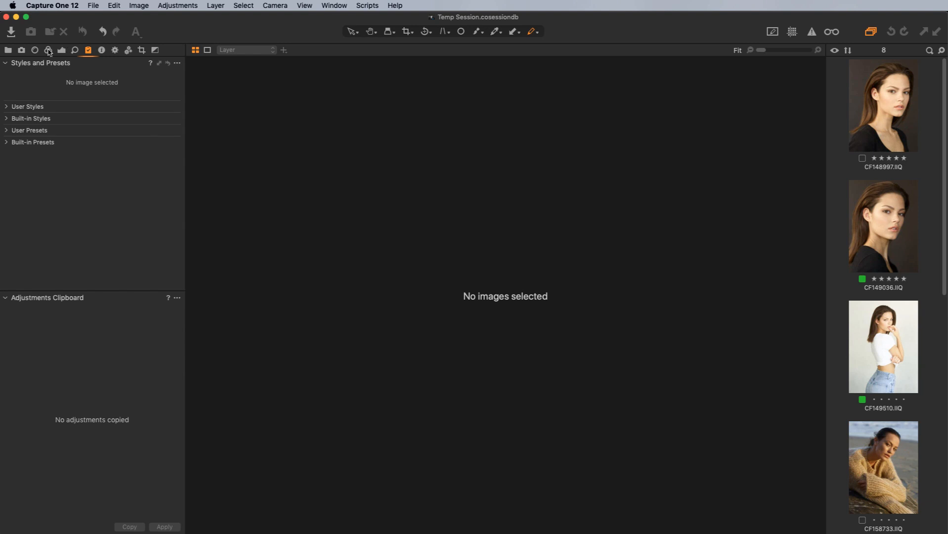
# Examine the Capture tools and the Lens tools.
pyautogui.click(34, 51)
pyautogui.click(25, 50)
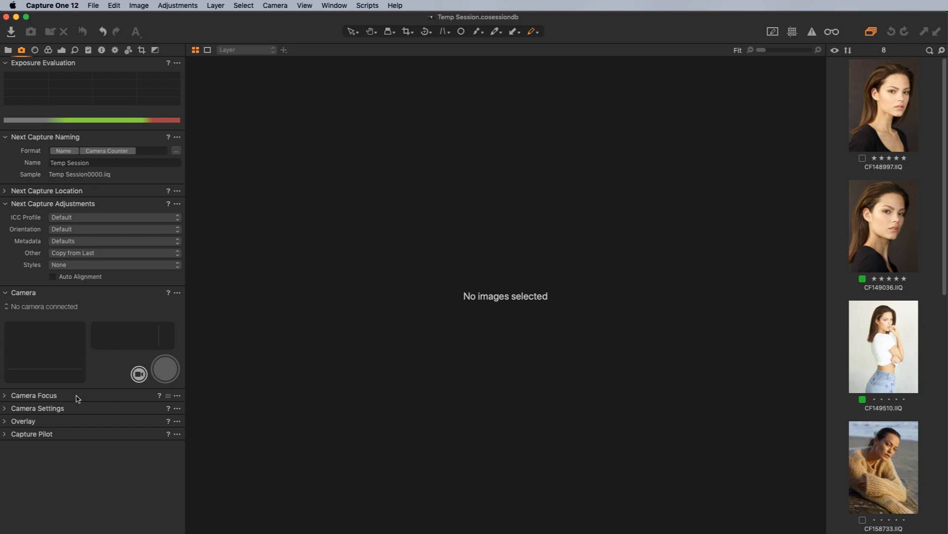
pyautogui.click(36, 52)
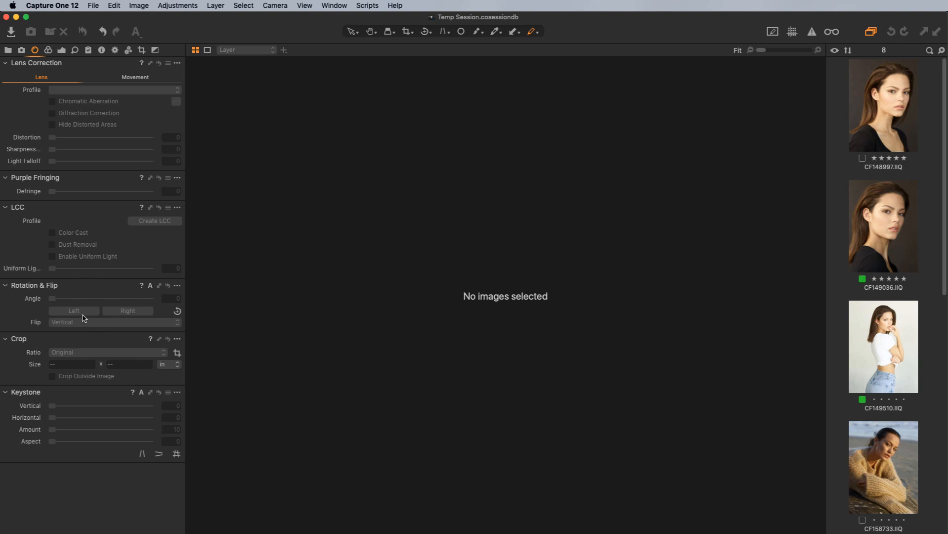
# Show the Color tools and expand the Color Editor.
pyautogui.click(49, 49)
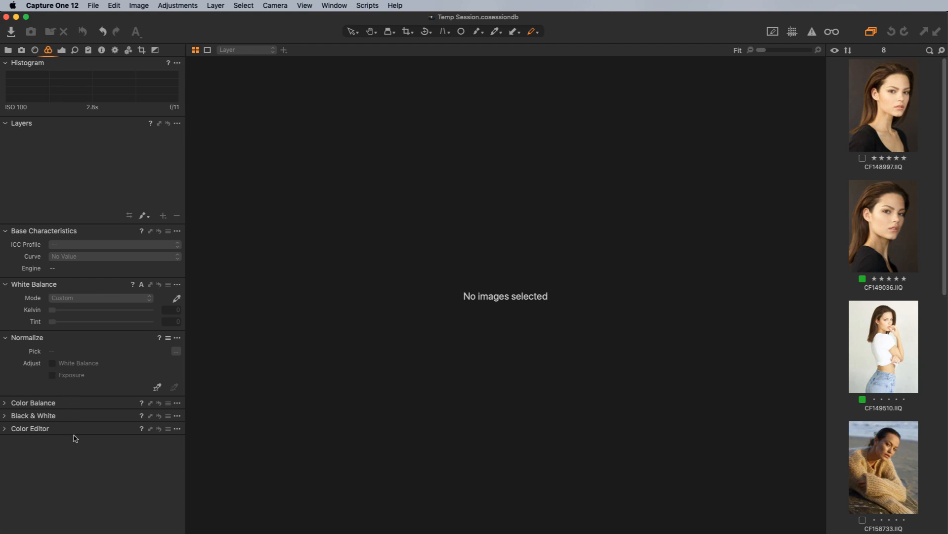
pyautogui.click(7, 430)
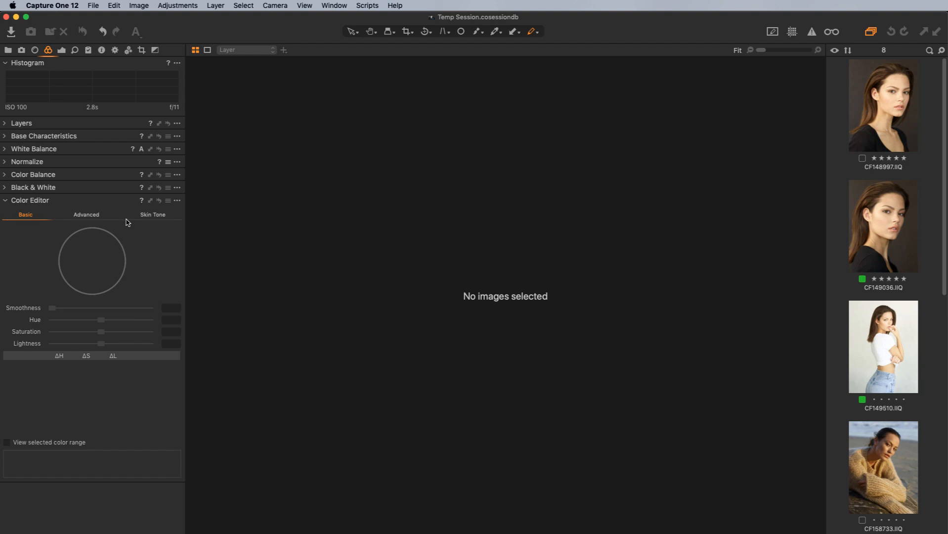
# Examine the Exposure, Details, Styles and Presets, and Metadata tools in turn.
pyautogui.click(61, 51)
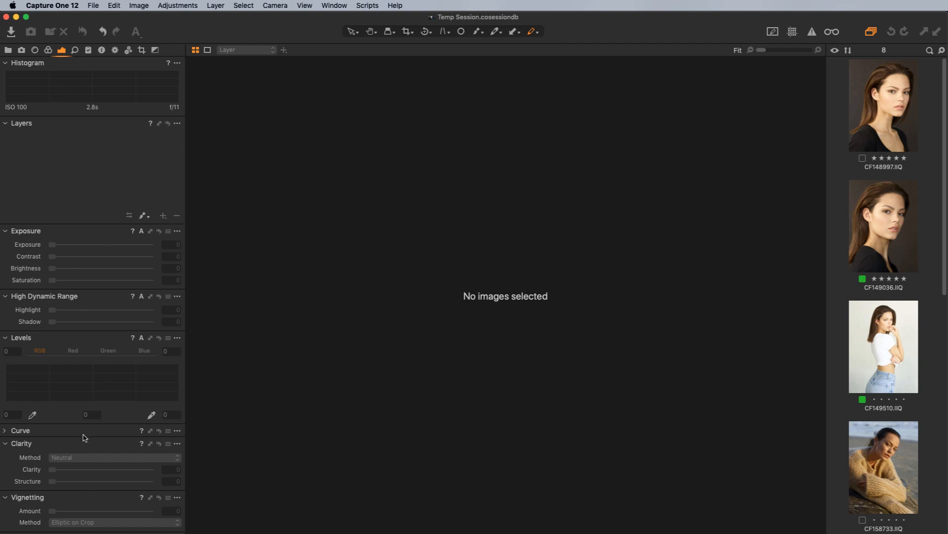
pyautogui.click(74, 51)
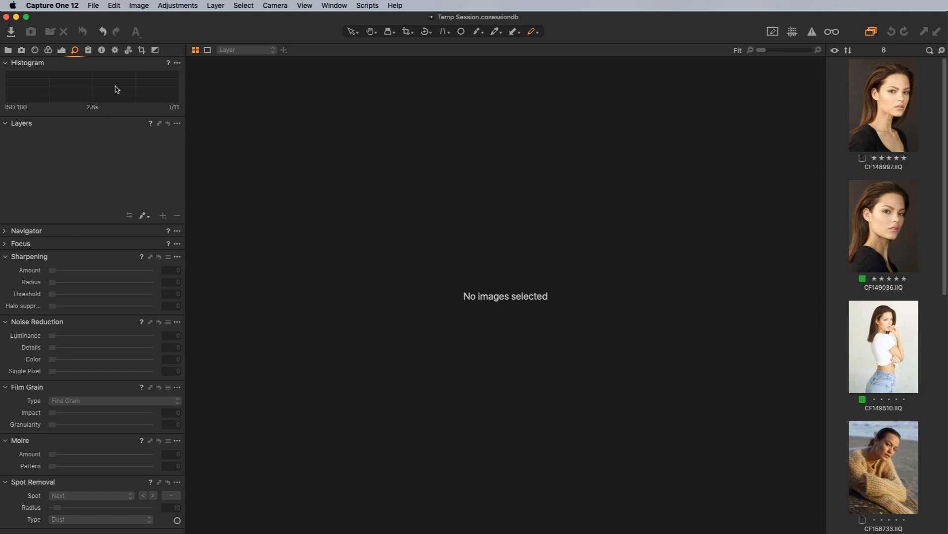
pyautogui.click(88, 51)
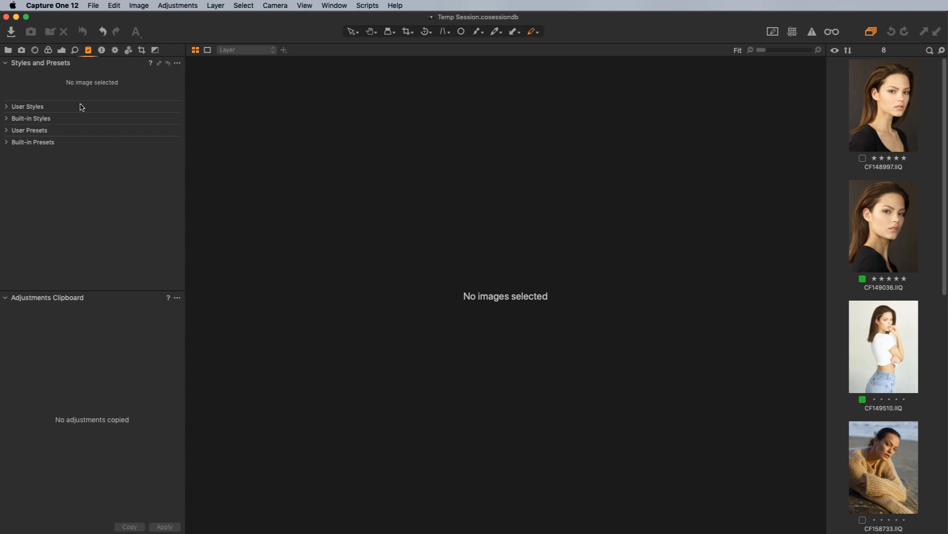
pyautogui.click(102, 51)
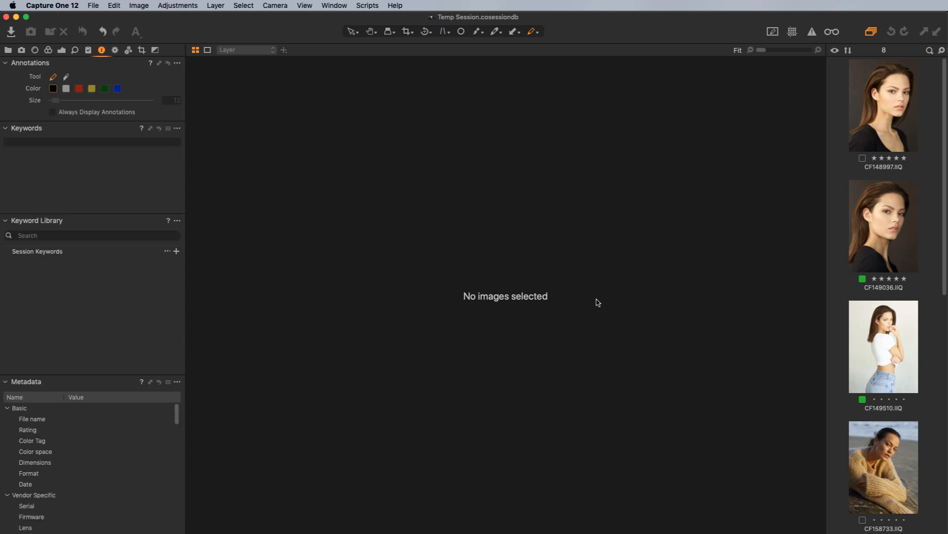
# Draw a black annotation loop over the hair at the top of the head in CF149510 and undo it.
pyautogui.click(863, 358)
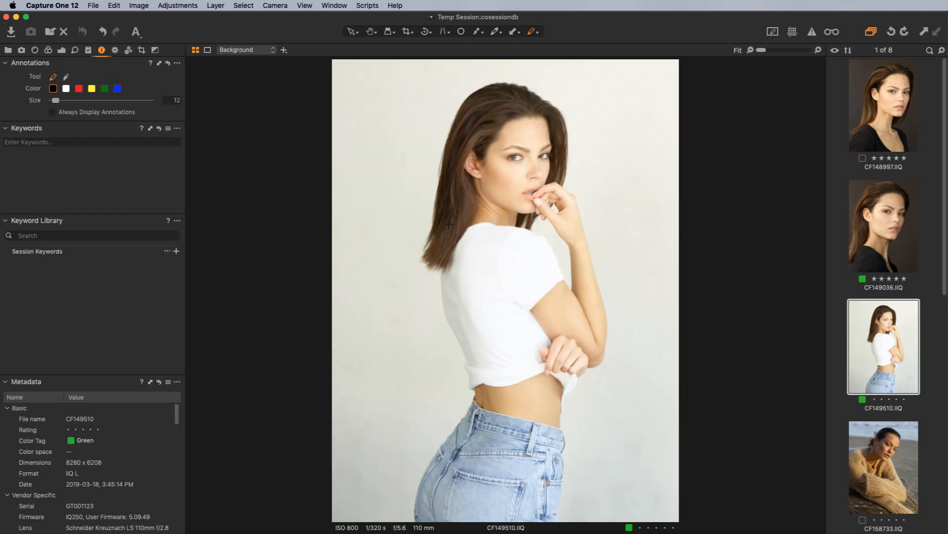
pyautogui.click(54, 78)
pyautogui.moveTo(473, 97)
pyautogui.mouseDown()
pyautogui.moveTo(529, 105)
pyautogui.moveTo(459, 122)
pyautogui.mouseUp()
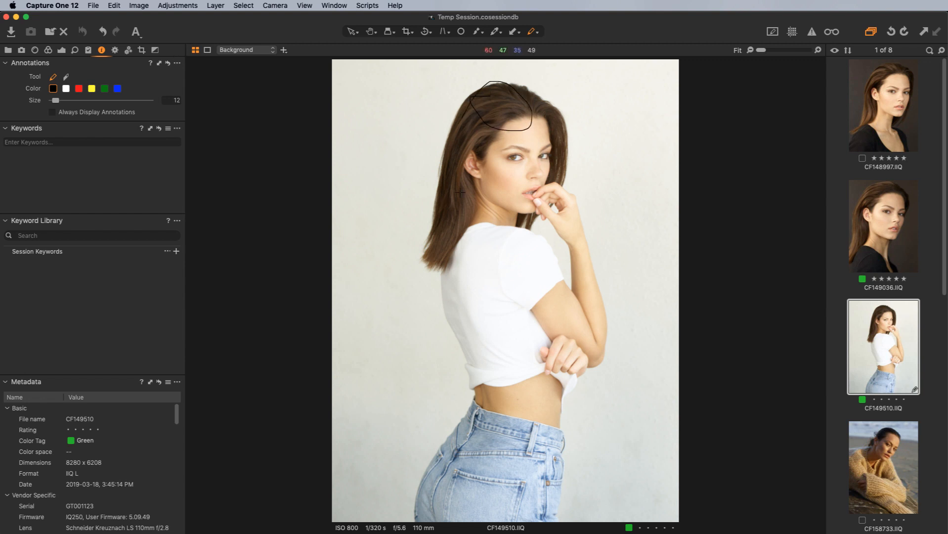
pyautogui.press('super+z')
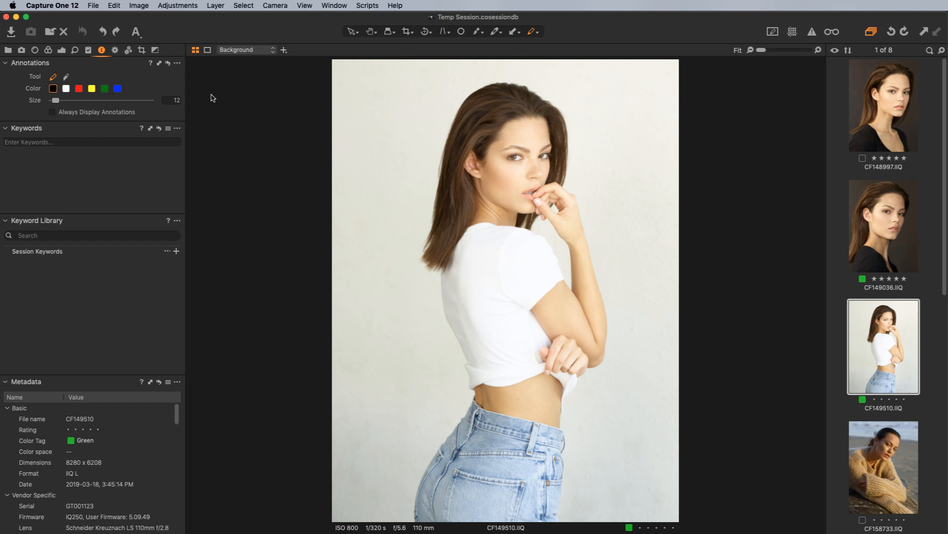
# Examine the process recipe and Batch tools, and compare the Crop, Rotation & Flip and Keystone tools with those in the Lens tools.
pyautogui.click(115, 51)
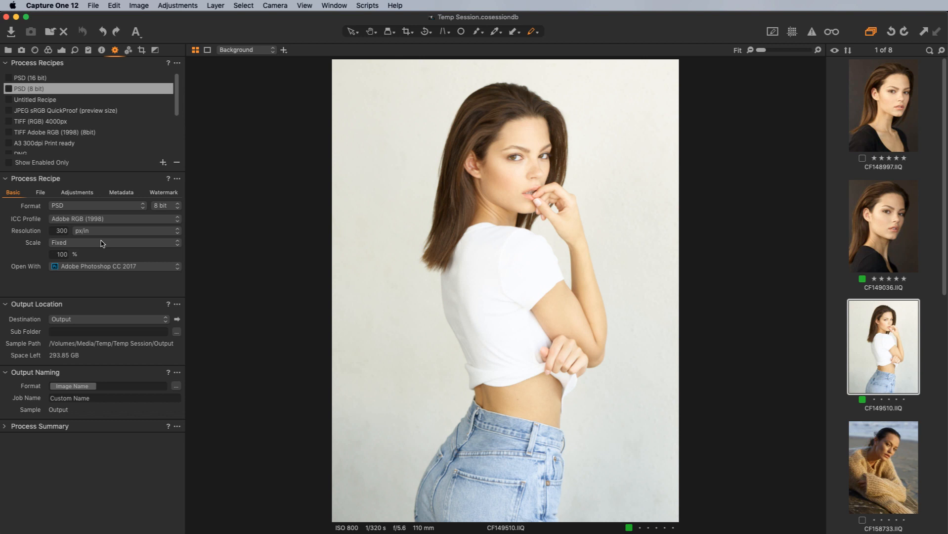
pyautogui.click(128, 51)
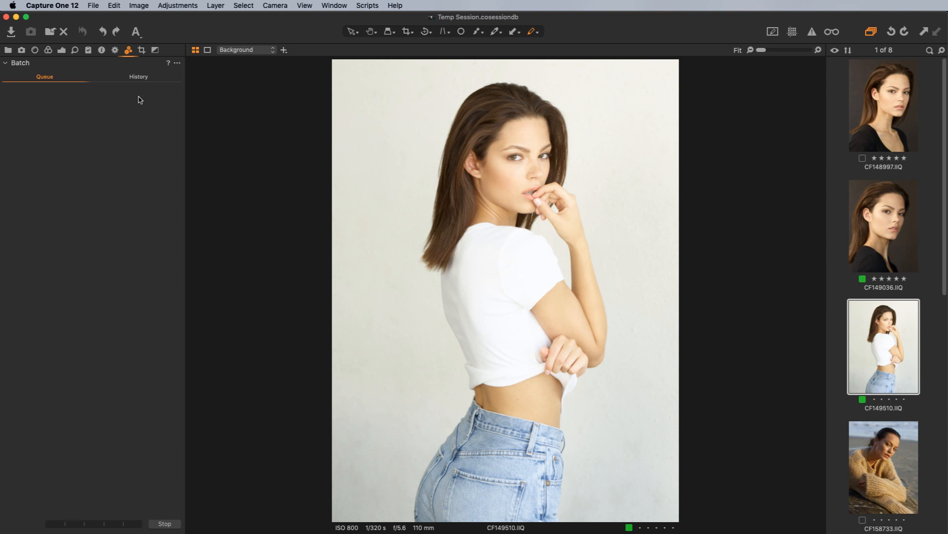
pyautogui.click(142, 50)
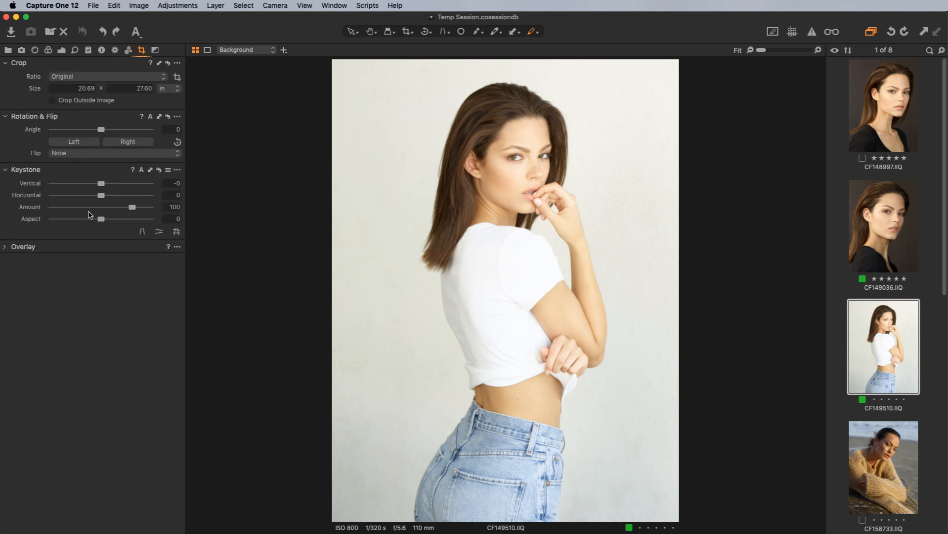
pyautogui.click(35, 50)
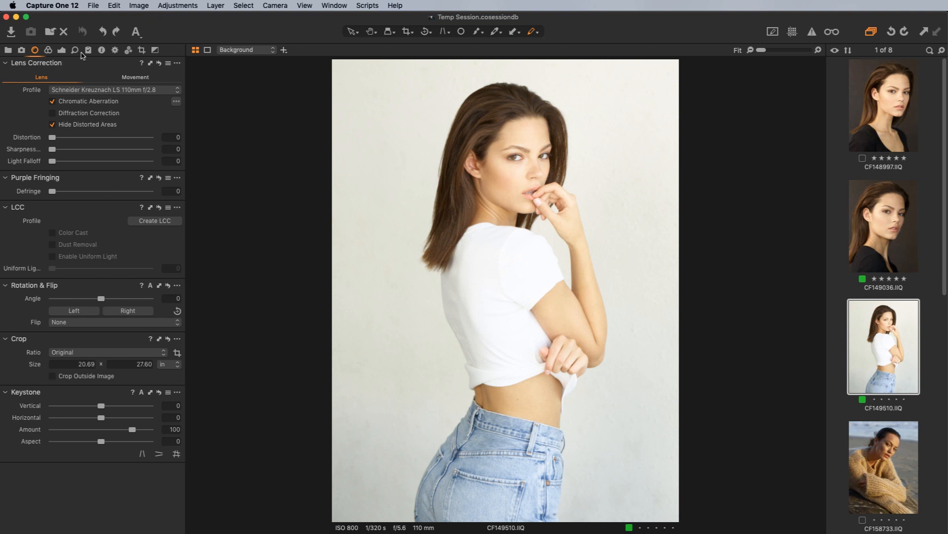
pyautogui.click(141, 50)
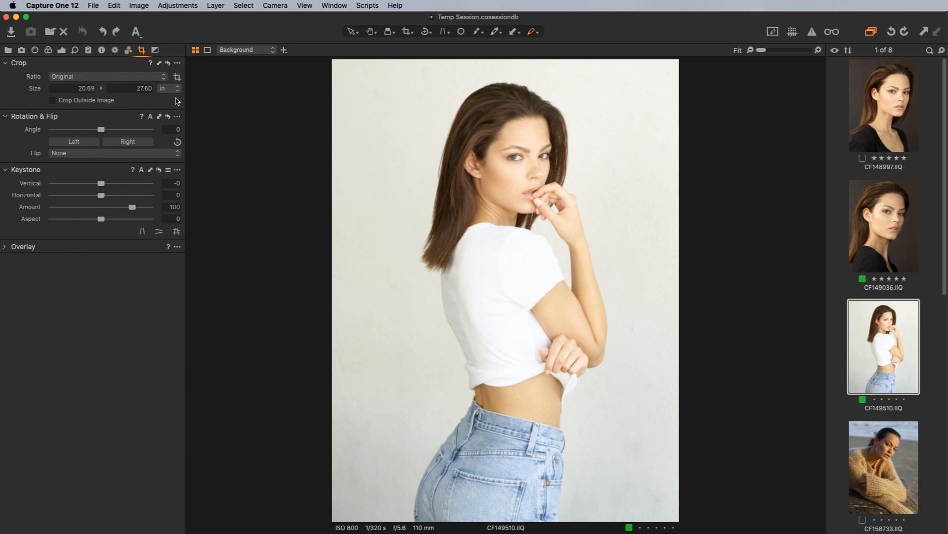
# Show the Black & White tools, enable the black and white conversion on CF149510 and turn it back off.
pyautogui.click(155, 50)
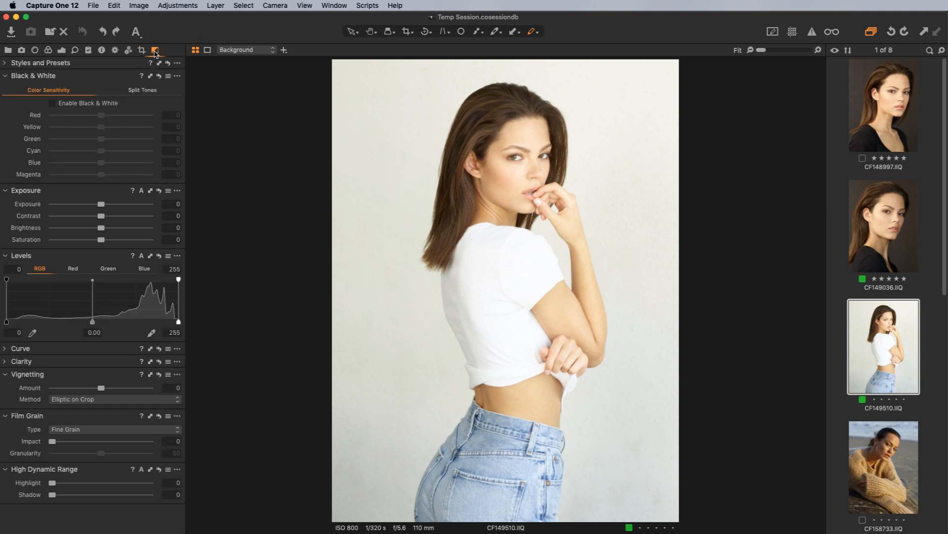
pyautogui.click(54, 104)
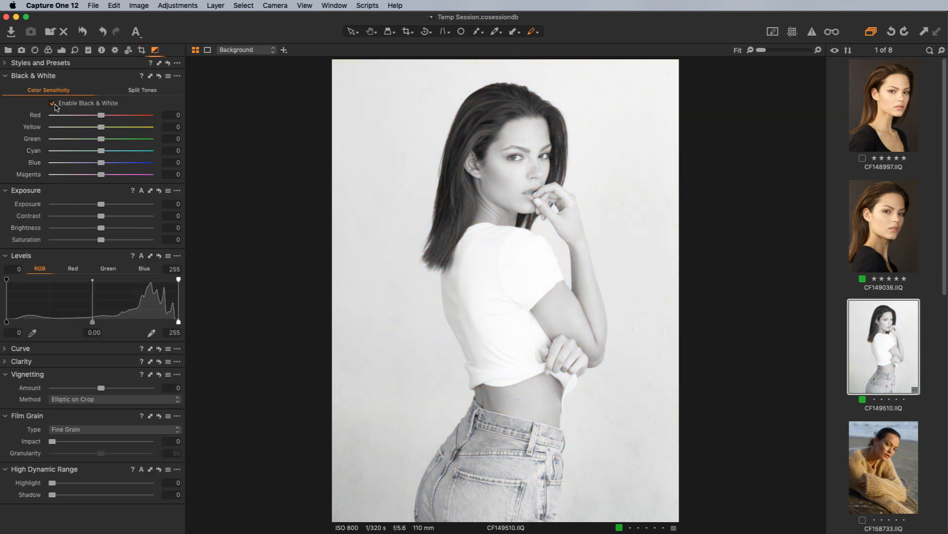
pyautogui.click(53, 104)
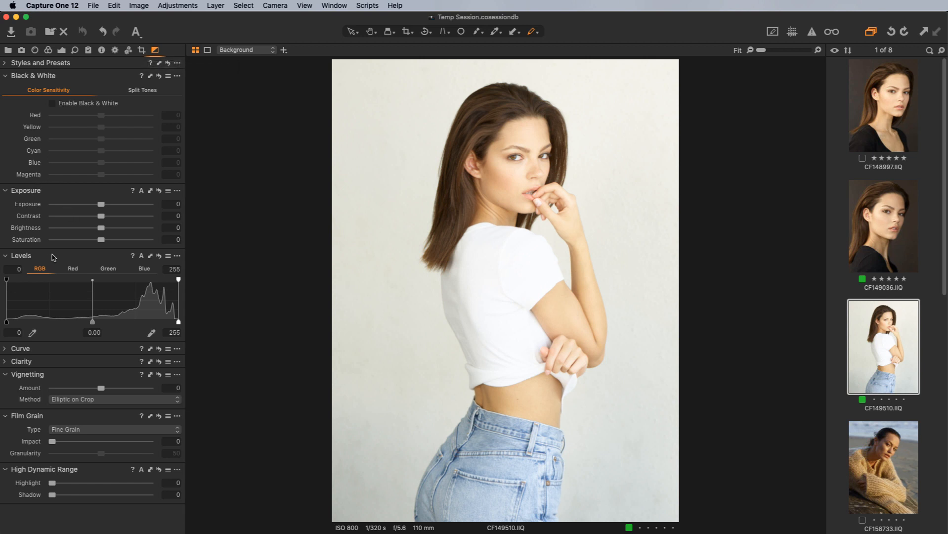
pyautogui.moveTo(54, 260); pyautogui.dragTo(59, 311)
# Show the Exposure tools, rate CF149510 four stars, and give CF158733 five stars and a green color tag.
pyautogui.click(61, 49)
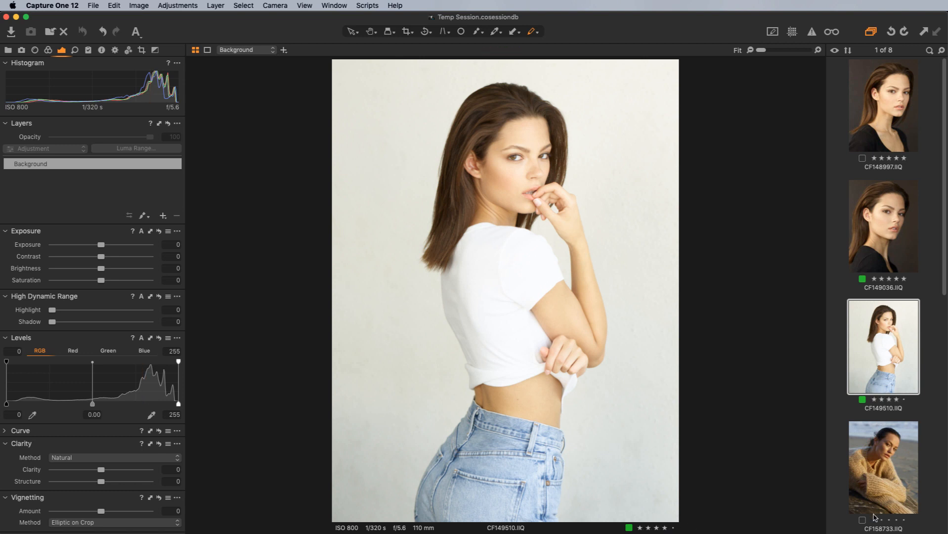
pyautogui.click(897, 518)
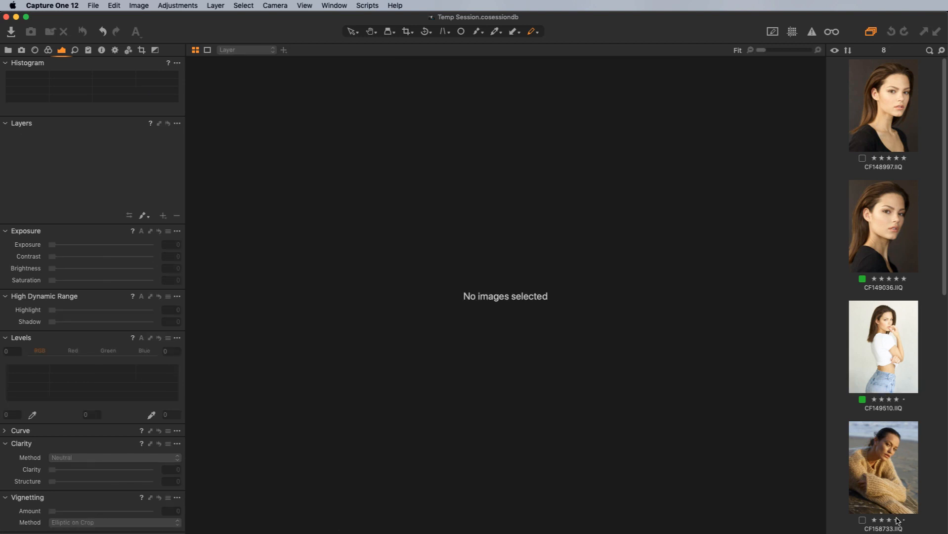
pyautogui.click(885, 477)
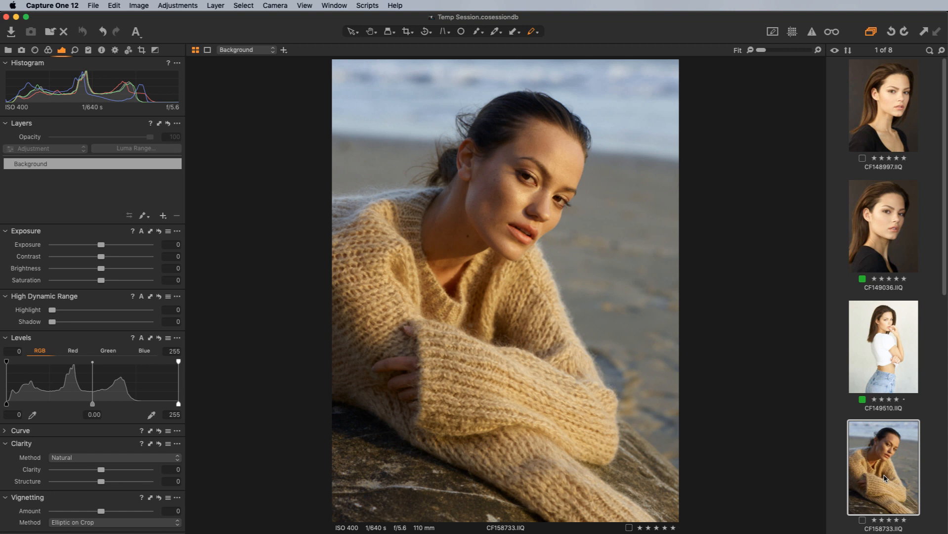
pyautogui.press('*')
pyautogui.press('+')
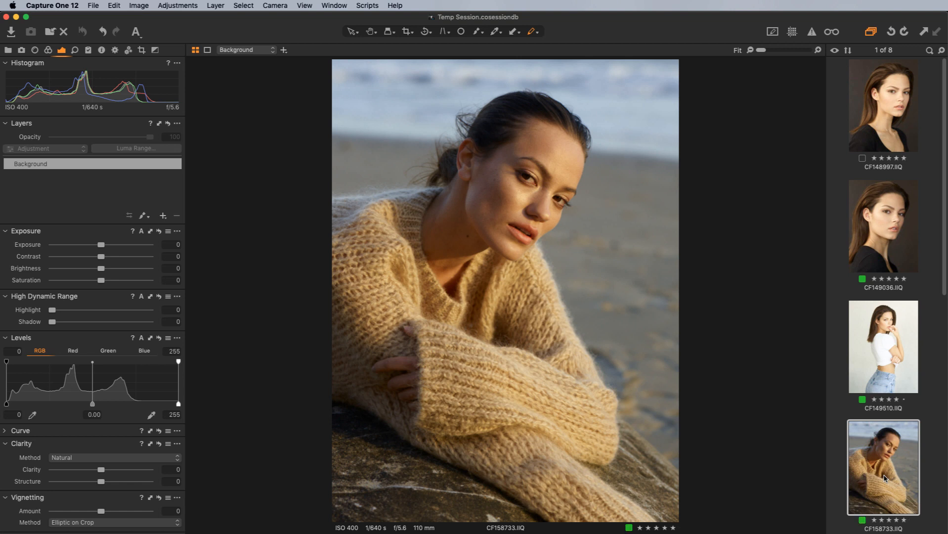
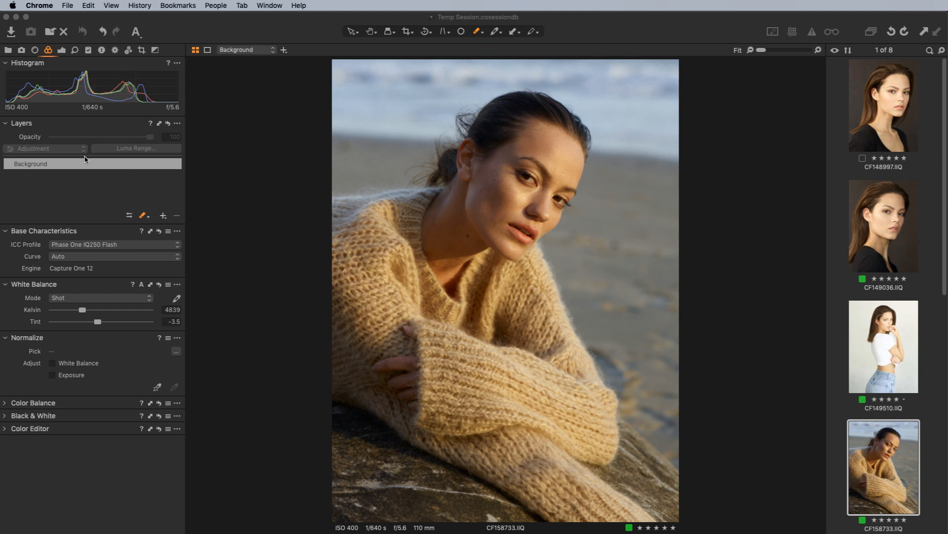
# Compare the Exposure tools with the Color tools, including the Layers tool they share.
pyautogui.click(61, 50)
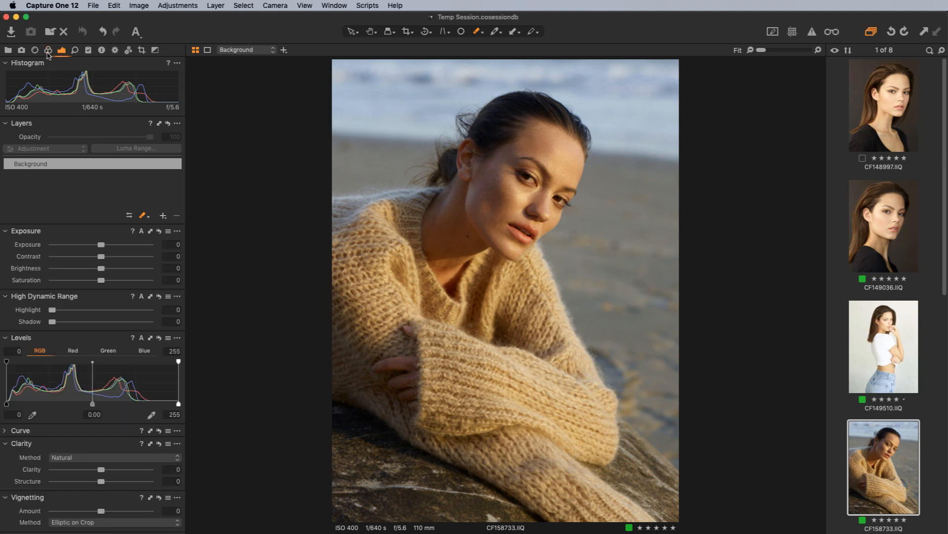
pyautogui.click(48, 50)
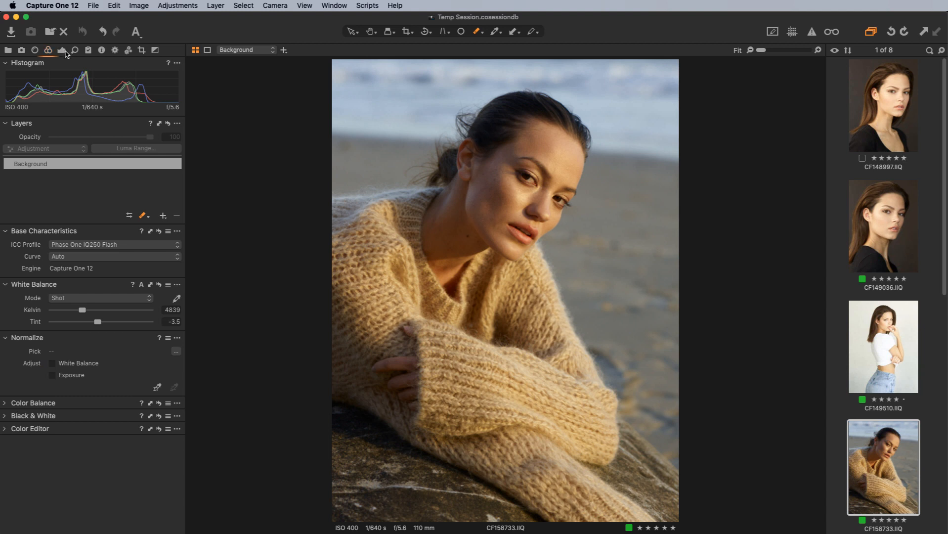
pyautogui.click(63, 50)
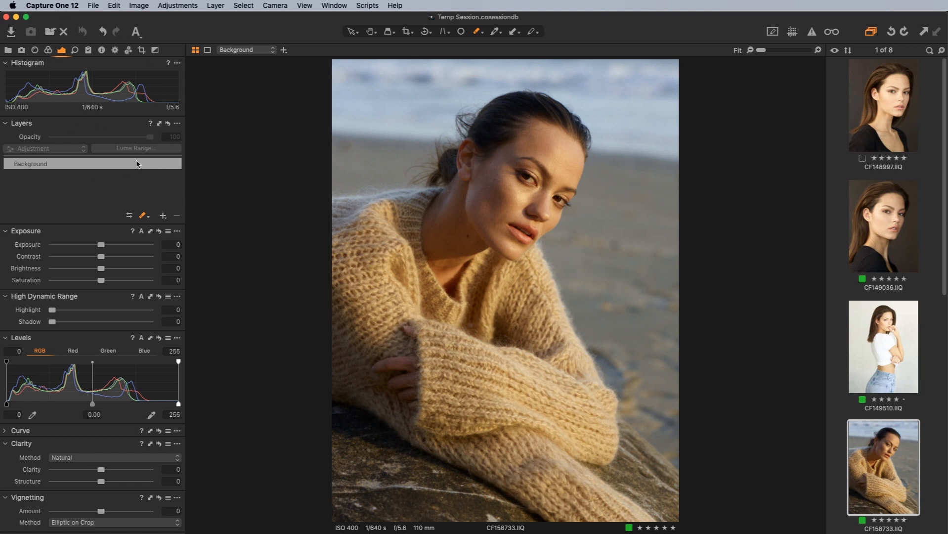
# Add a new adjustment layer to the beach portrait and name it Water.
pyautogui.click(163, 216)
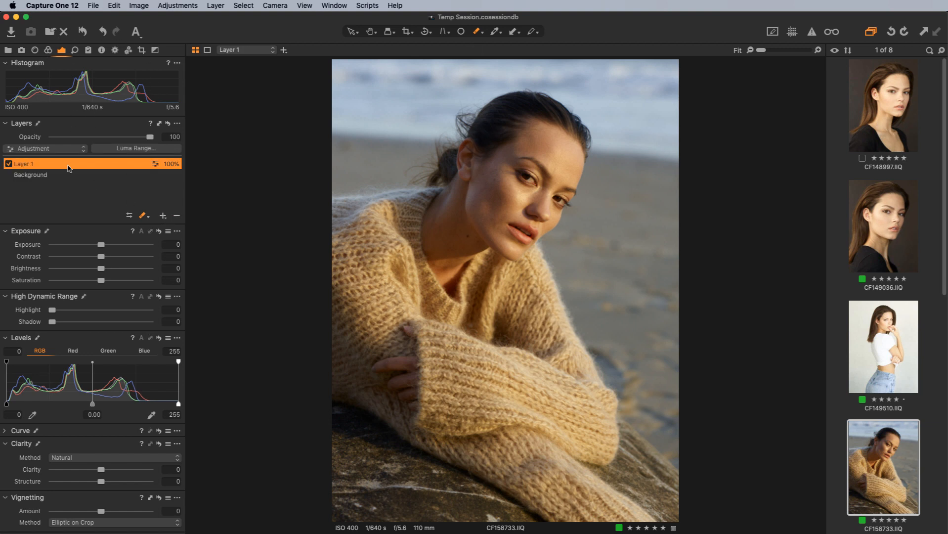
pyautogui.doubleClick(28, 160)
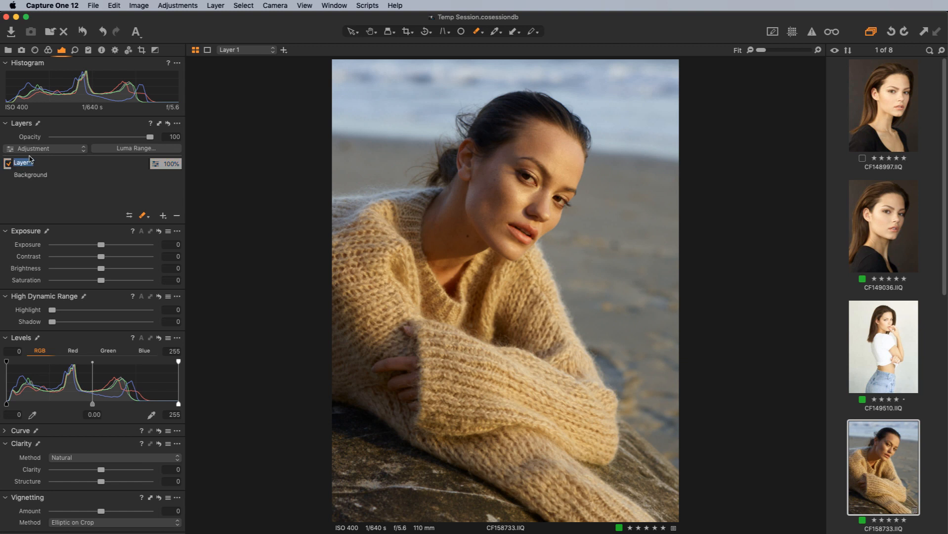
pyautogui.write('Water')
pyautogui.press('Return')
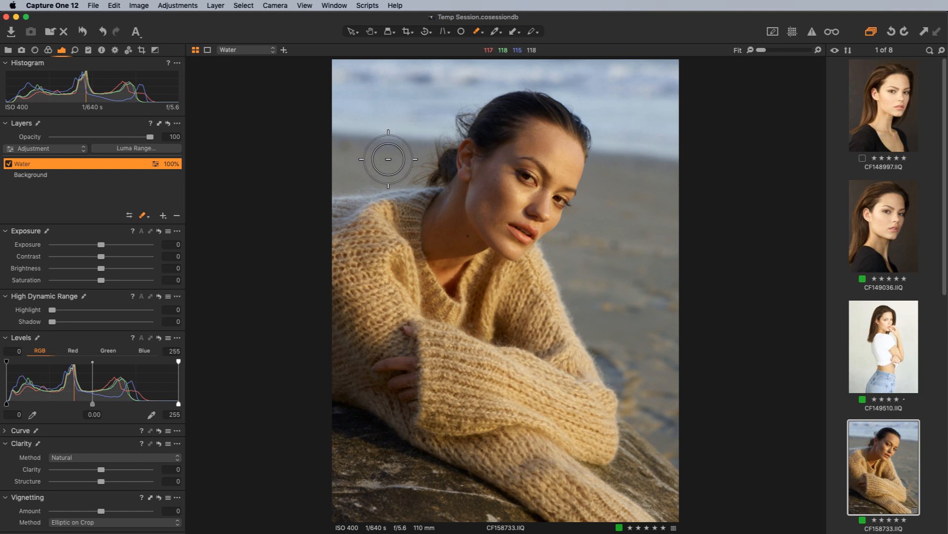
# Activate the mask drawing brush for the Water layer and enlarge the brush in its settings.
pyautogui.press('b')
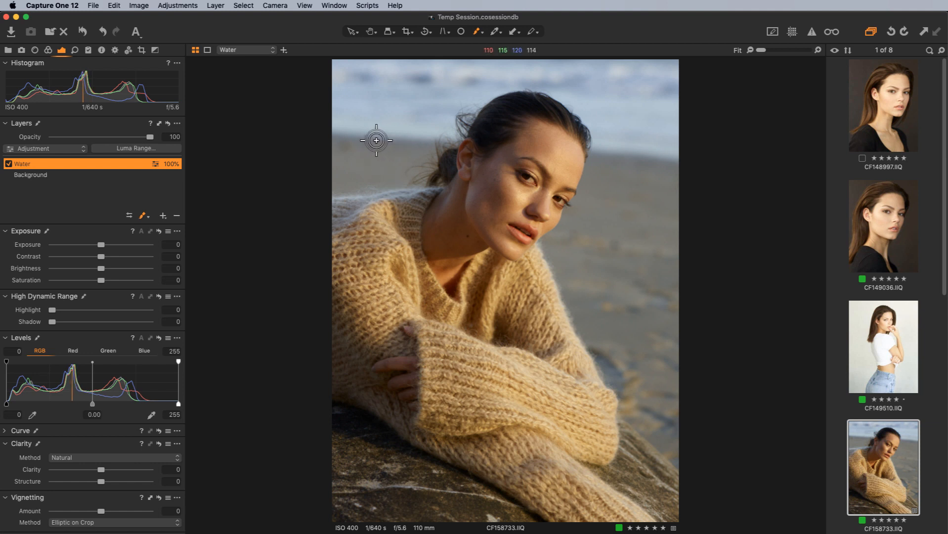
pyautogui.rightClick(370, 136)
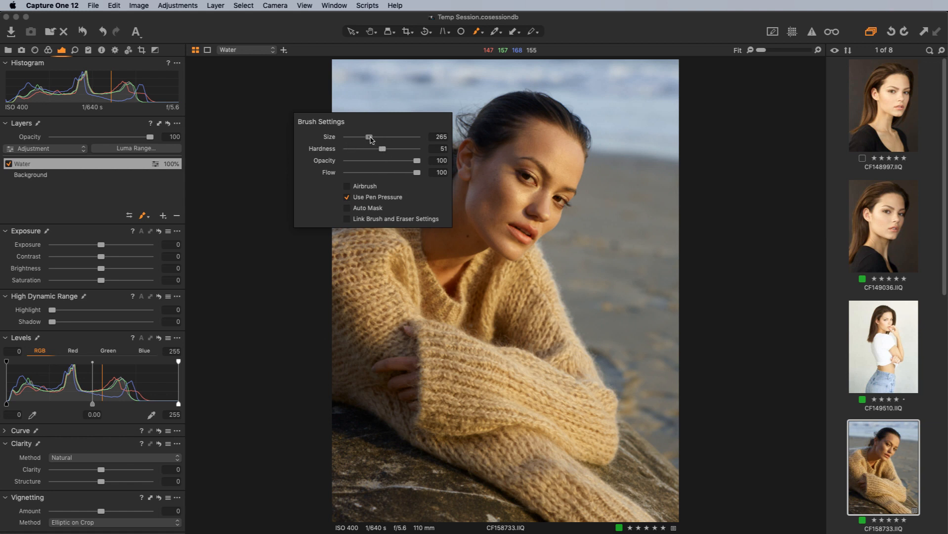
pyautogui.moveTo(368, 137)
pyautogui.mouseDown()
pyautogui.moveTo(368, 148)
pyautogui.moveTo(340, 148)
pyautogui.moveTo(443, 149)
pyautogui.moveTo(381, 153)
pyautogui.mouseUp()
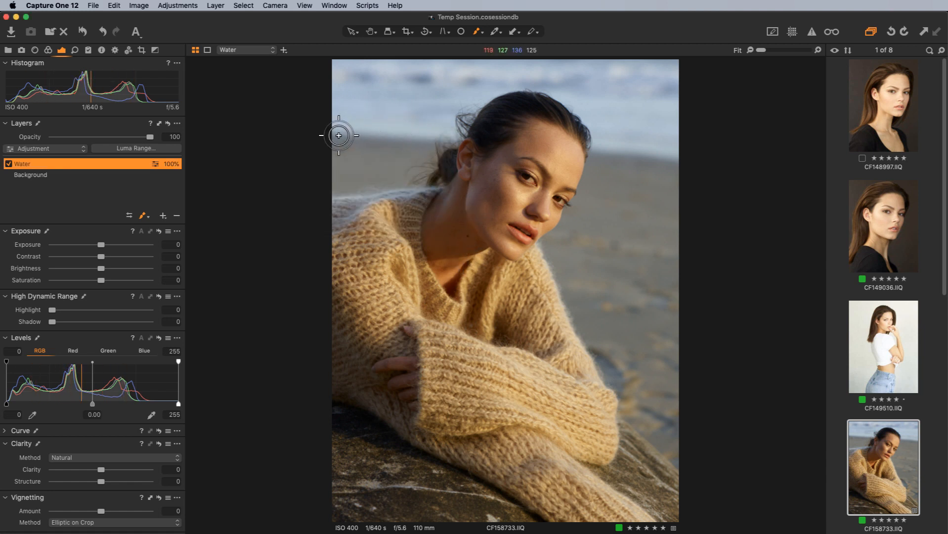
# Paint a test mask stroke along the shoreline beside the head, turn on the mask overlay and undo the stroke.
pyautogui.click(409, 132)
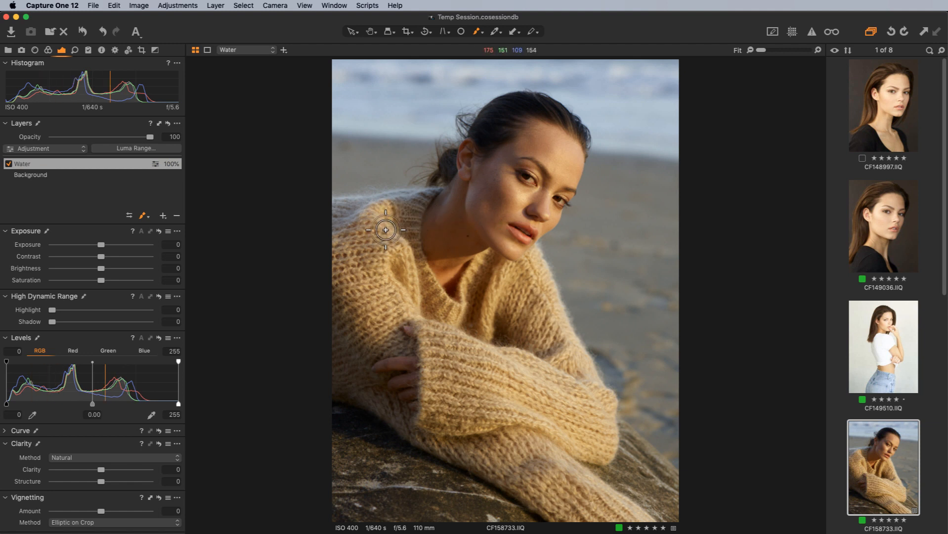
pyautogui.press('m')
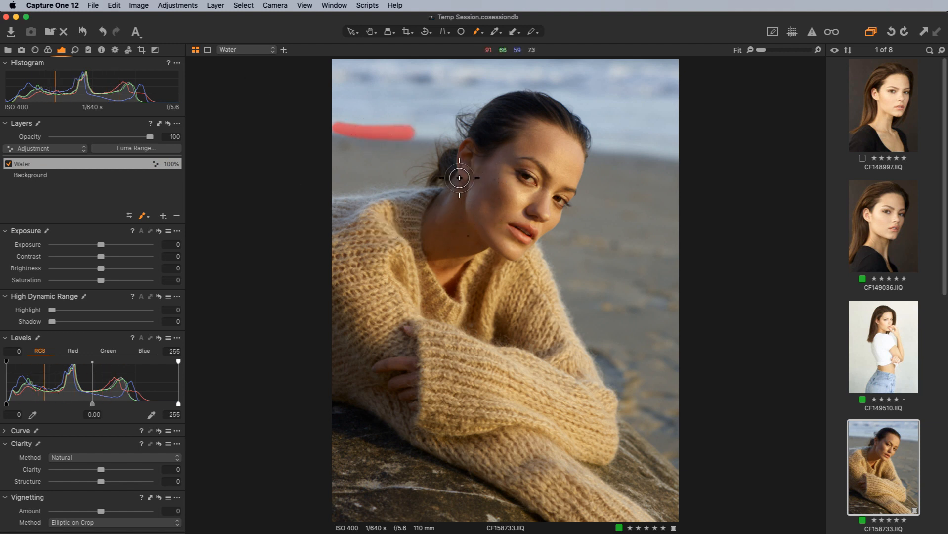
pyautogui.press('super+z')
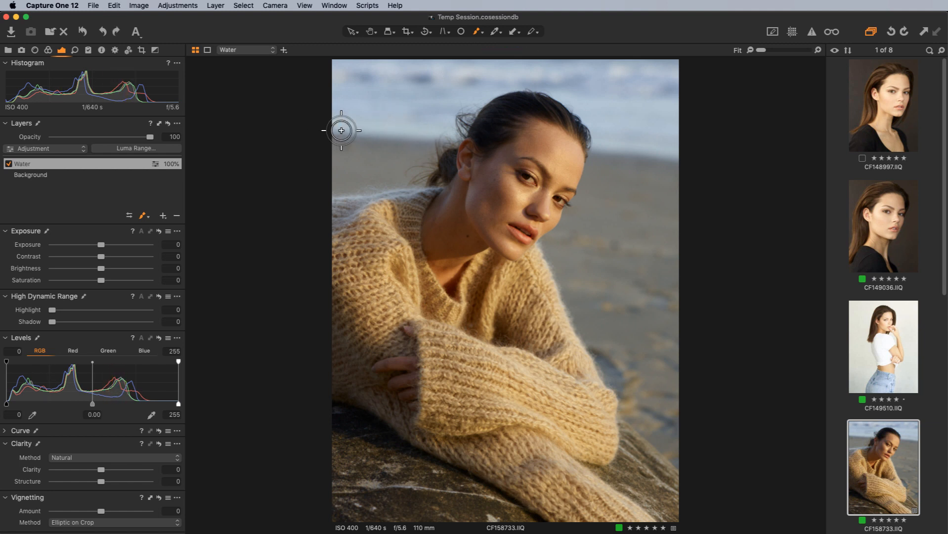
# Outline the whole water area around the head with the brush on the Water layer and fill the mask.
pyautogui.moveTo(333, 131)
pyautogui.mouseDown()
pyautogui.moveTo(453, 131)
pyautogui.moveTo(464, 108)
pyautogui.moveTo(457, 125)
pyautogui.moveTo(493, 91)
pyautogui.moveTo(541, 84)
pyautogui.moveTo(568, 92)
pyautogui.moveTo(552, 85)
pyautogui.moveTo(593, 121)
pyautogui.moveTo(598, 144)
pyautogui.moveTo(673, 151)
pyautogui.moveTo(676, 60)
pyautogui.moveTo(331, 64)
pyautogui.moveTo(330, 141)
pyautogui.mouseUp()
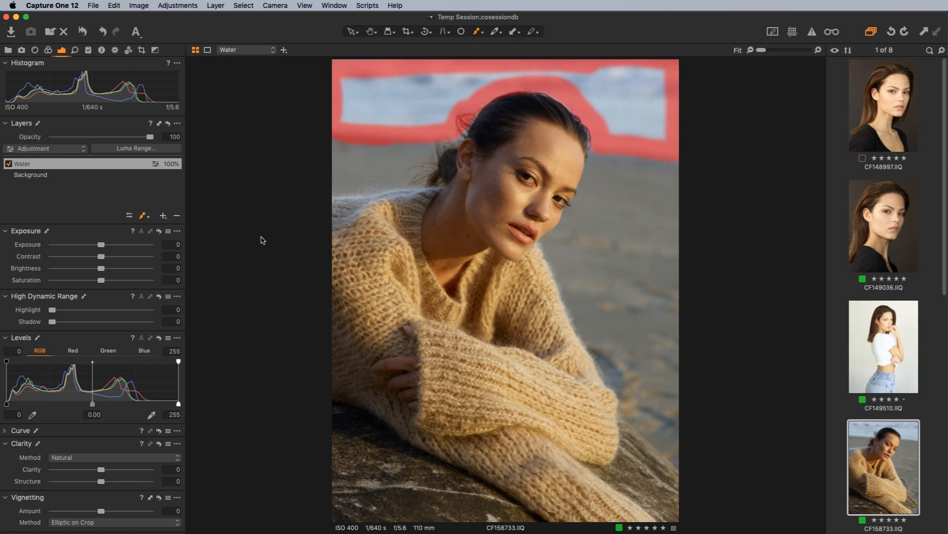
pyautogui.click(177, 123)
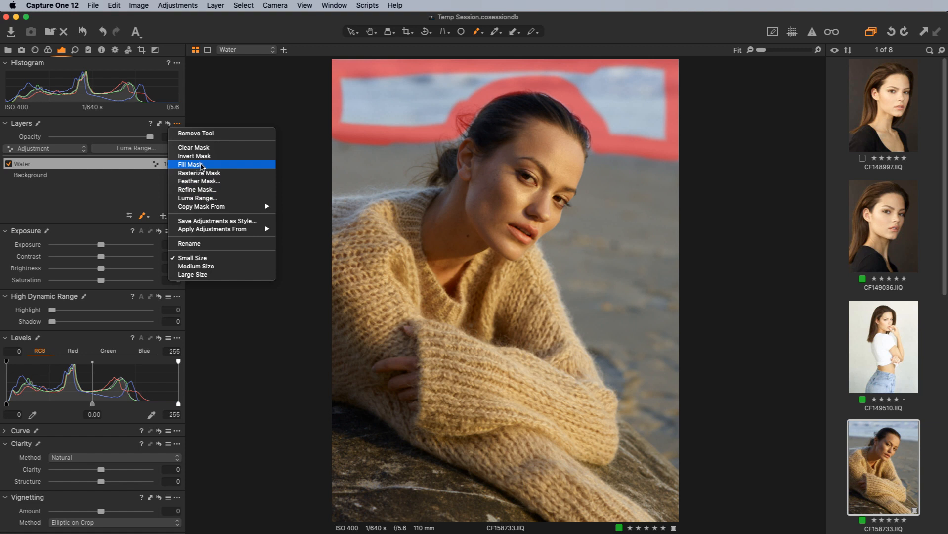
pyautogui.click(201, 165)
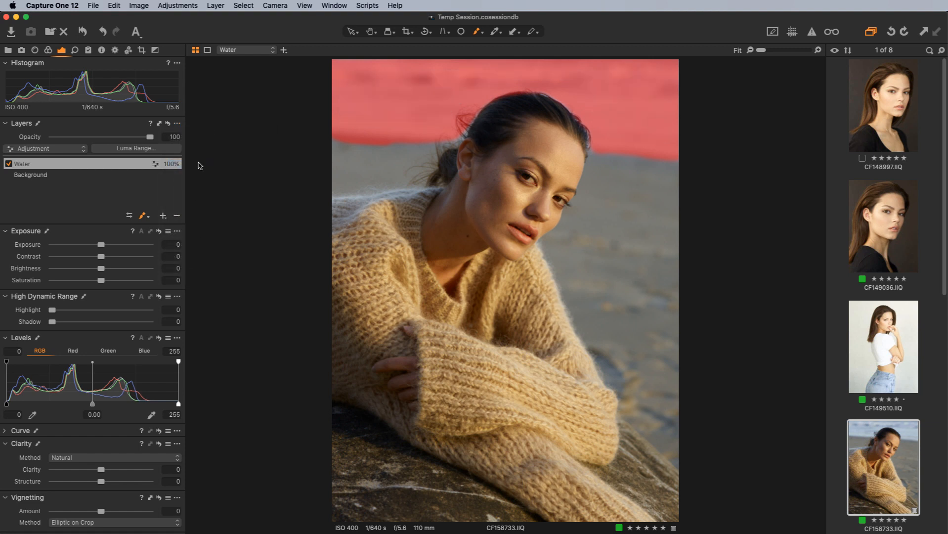
# Refine the Water layer's mask with a radius of 179 and hide the mask overlay.
pyautogui.click(177, 124)
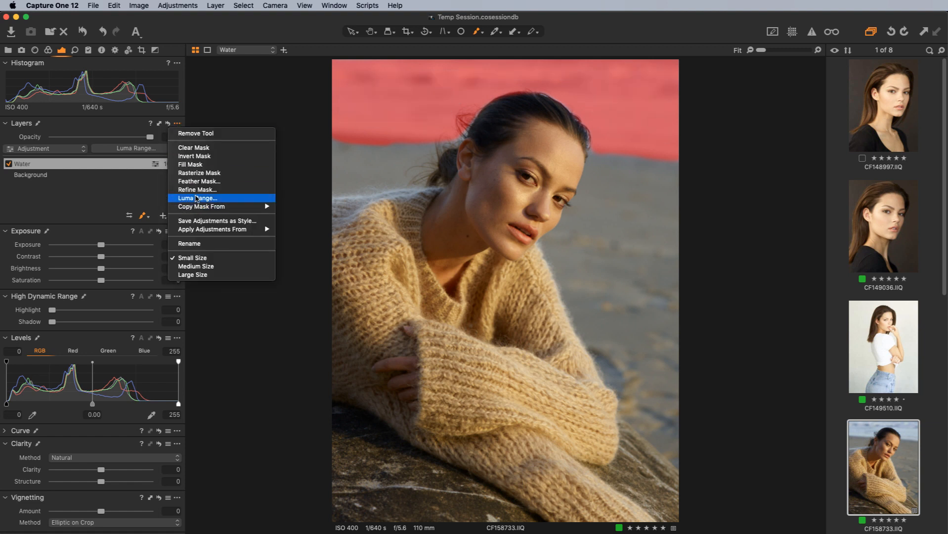
pyautogui.click(198, 190)
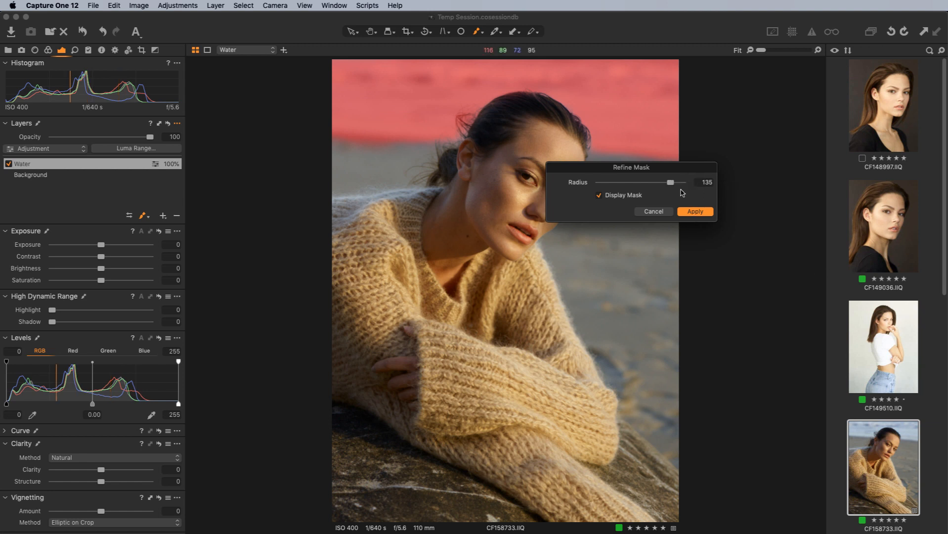
pyautogui.moveTo(671, 183)
pyautogui.mouseDown()
pyautogui.moveTo(661, 184)
pyautogui.moveTo(686, 182)
pyautogui.mouseUp()
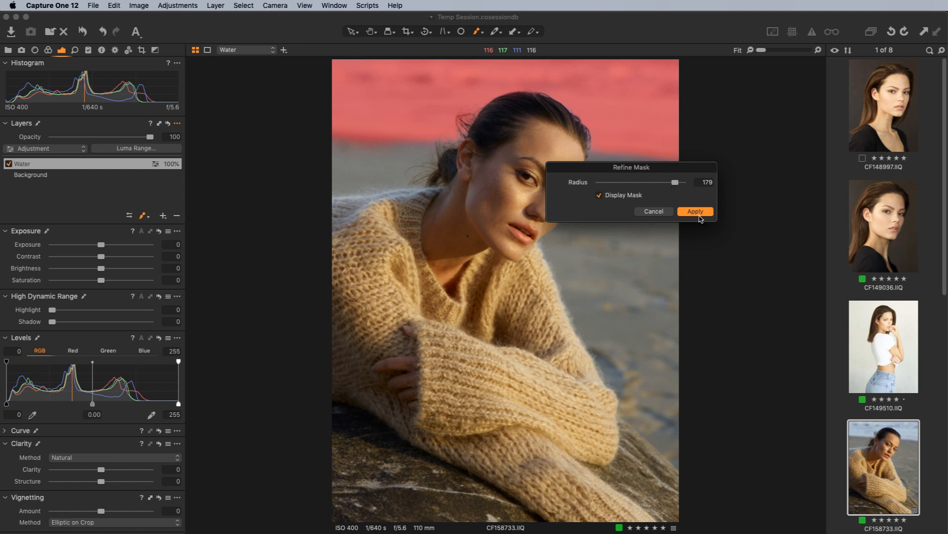
pyautogui.click(695, 211)
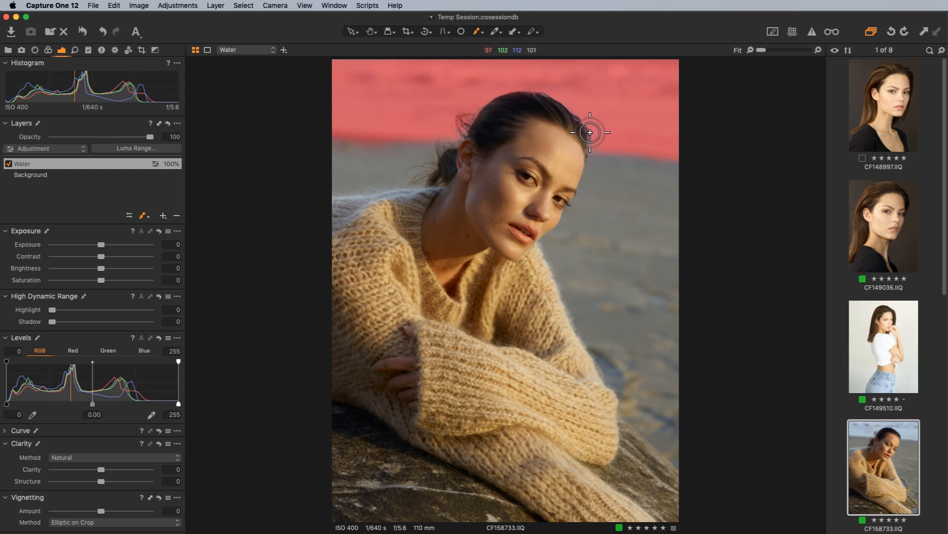
pyautogui.press('m')
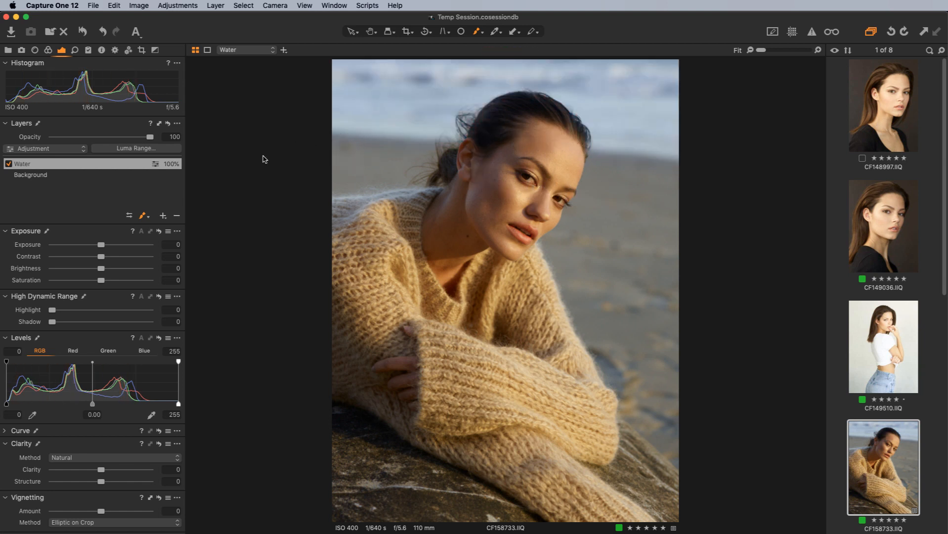
# Warm the water by setting the Water layer's white balance to 4996 Kelvin.
pyautogui.click(48, 51)
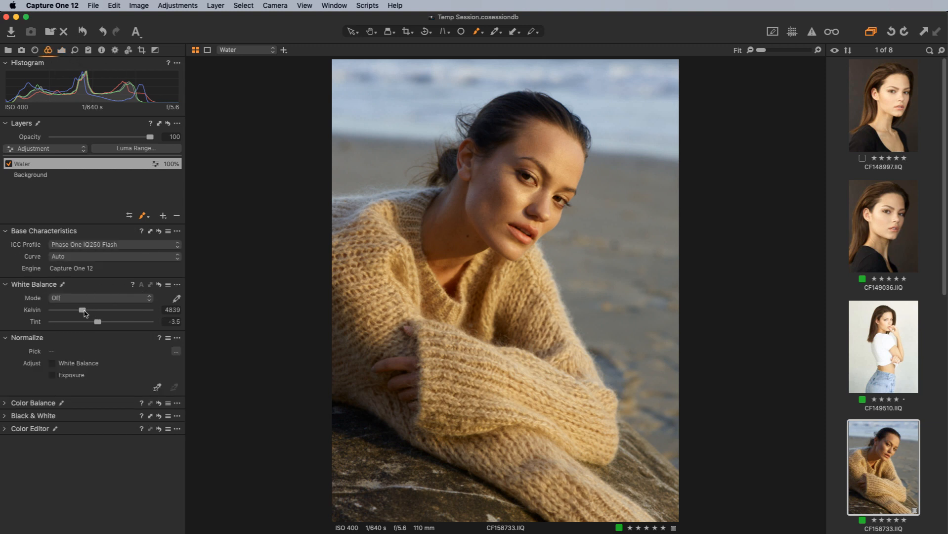
pyautogui.moveTo(84, 313); pyautogui.dragTo(88, 316)
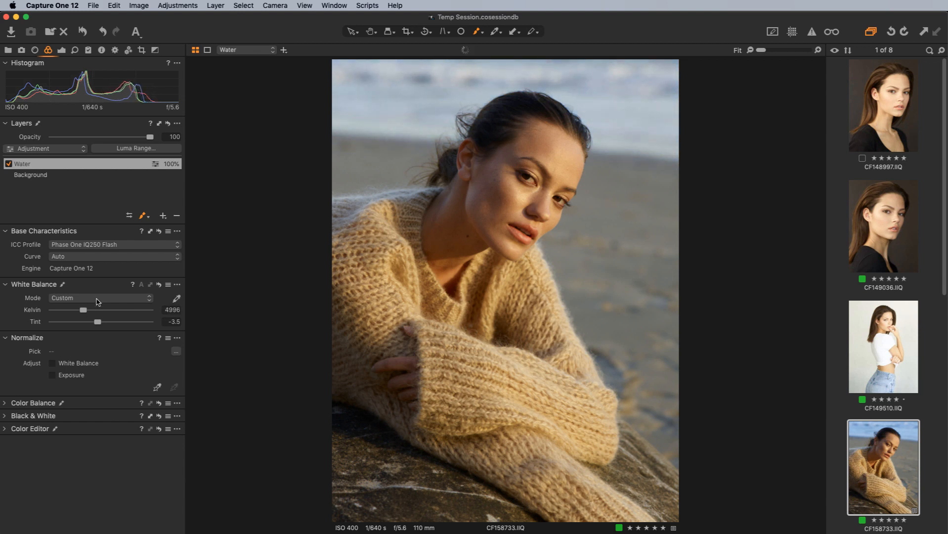
# Try a white balance Kelvin change on the Background layer, undo it and reselect the Water layer.
pyautogui.click(113, 176)
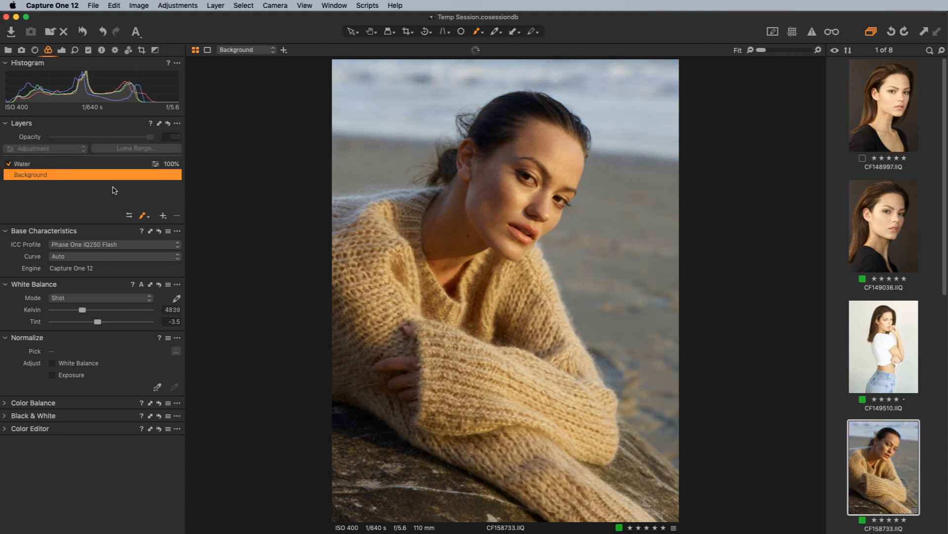
pyautogui.moveTo(87, 311)
pyautogui.mouseDown()
pyautogui.moveTo(96, 310)
pyautogui.moveTo(83, 311)
pyautogui.mouseUp()
pyautogui.press('super+z')
pyautogui.click(116, 166)
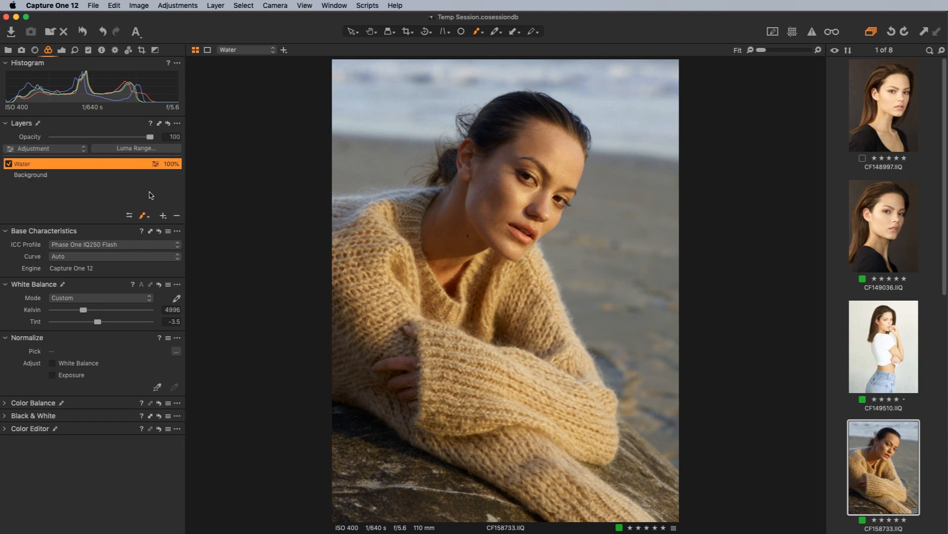
# Add a new adjustment layer with a linear gradient mask fading from the water to the face, and extend its lower edge slightly.
pyautogui.click(163, 216)
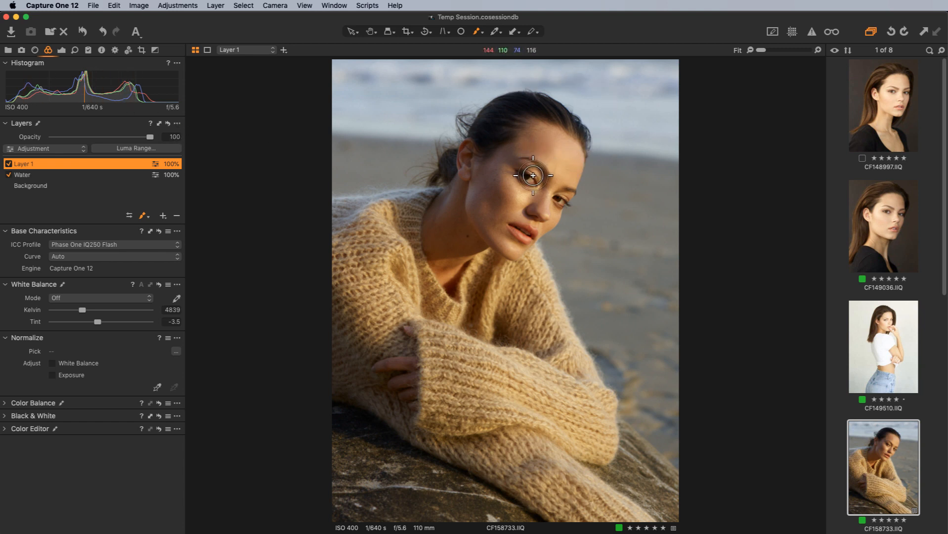
pyautogui.press('l')
pyautogui.moveTo(542, 91)
pyautogui.mouseDown()
pyautogui.moveTo(522, 158)
pyautogui.moveTo(539, 167)
pyautogui.mouseUp()
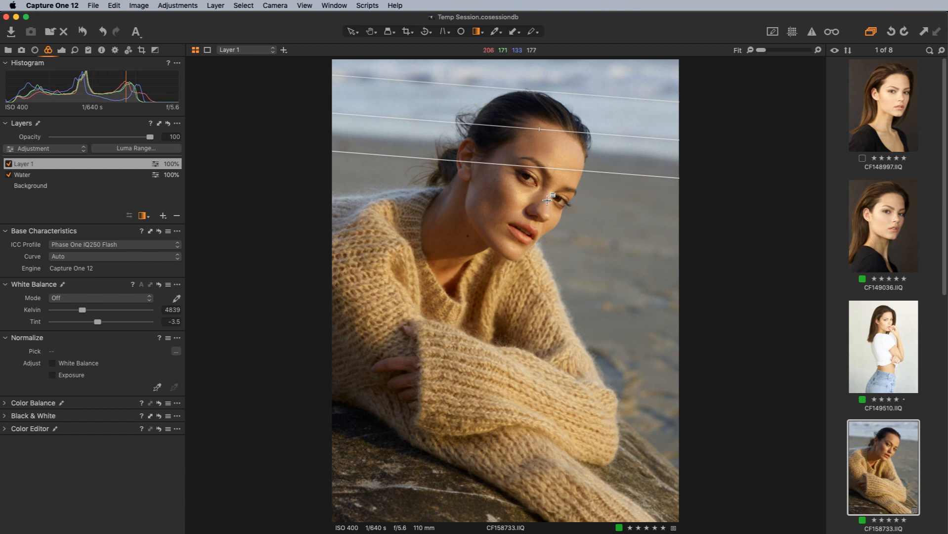
pyautogui.press('m')
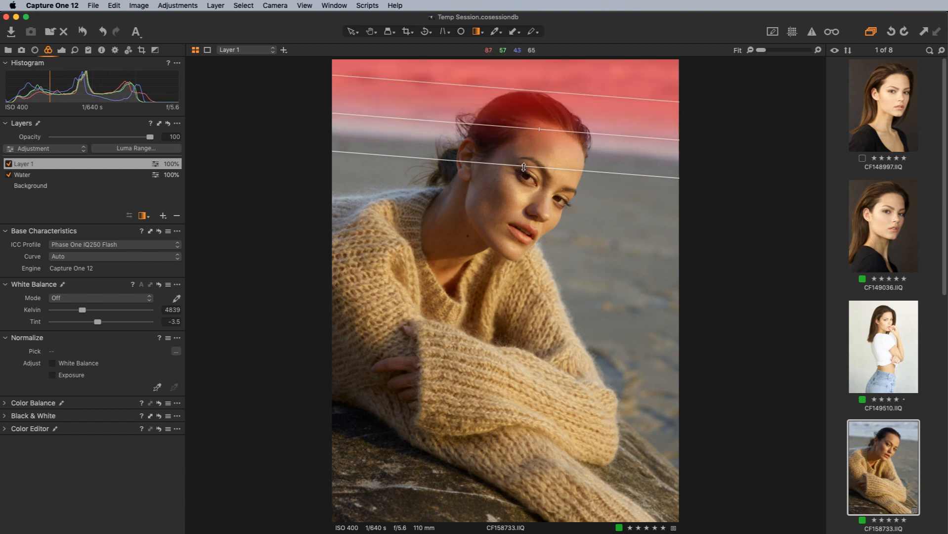
pyautogui.moveTo(523, 167); pyautogui.dragTo(524, 172)
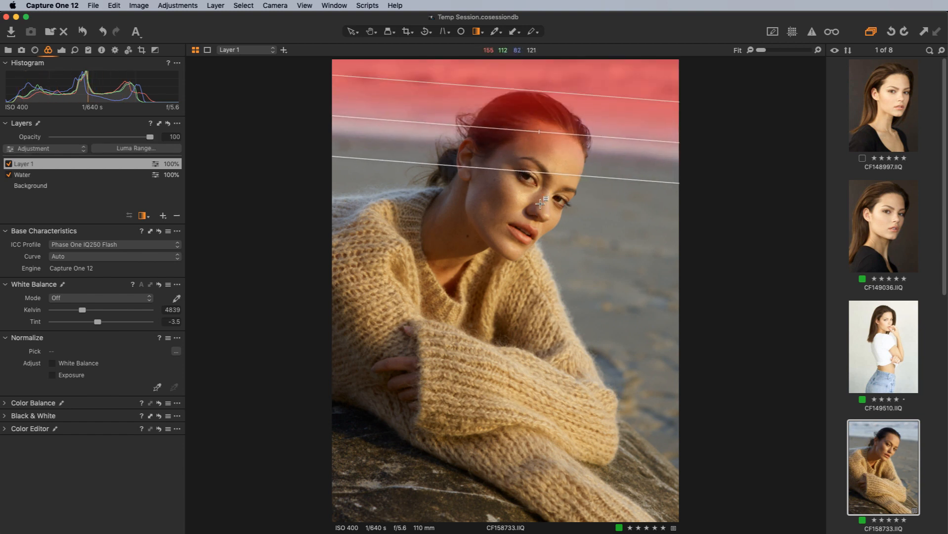
pyautogui.press('m')
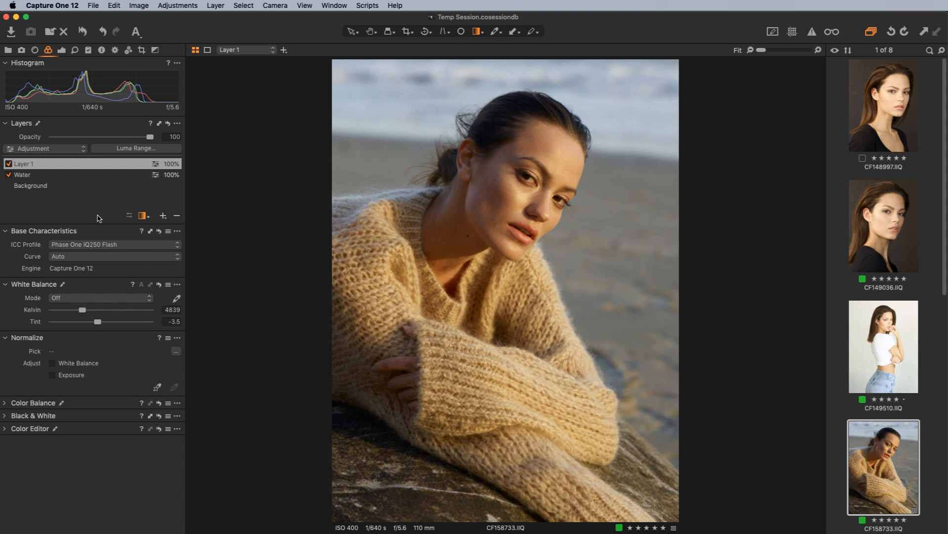
# Set the gradient layer's white balance to 6243 Kelvin and delete that layer.
pyautogui.moveTo(83, 311); pyautogui.dragTo(92, 311)
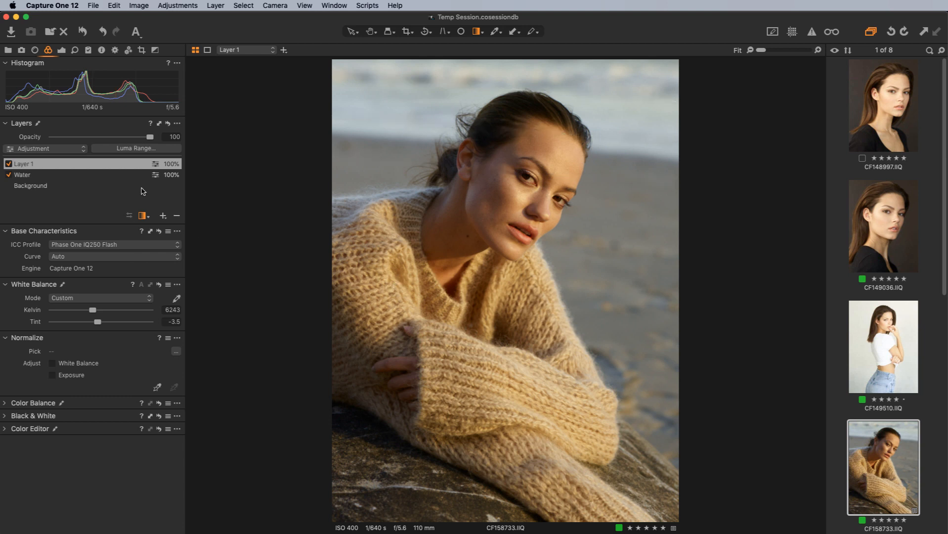
pyautogui.click(177, 216)
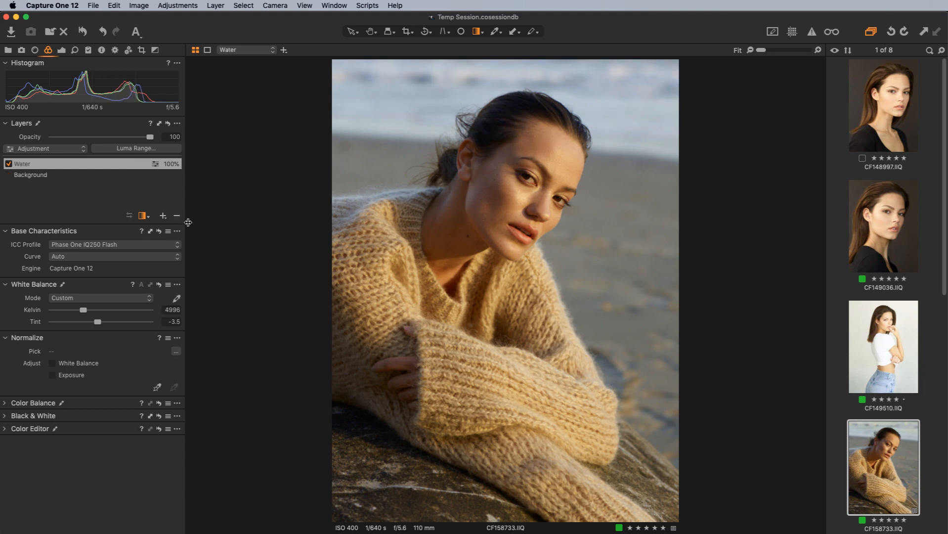
# Add a new empty adjustment layer above the Water layer.
pyautogui.click(164, 216)
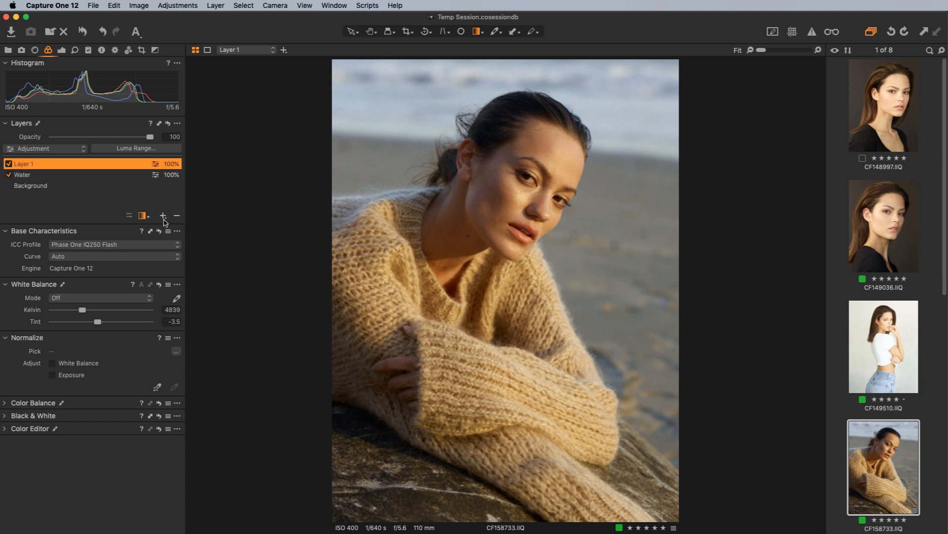
# Try a new filled layer with its mask erased over the woman's face, and delete that layer.
pyautogui.click(165, 219)
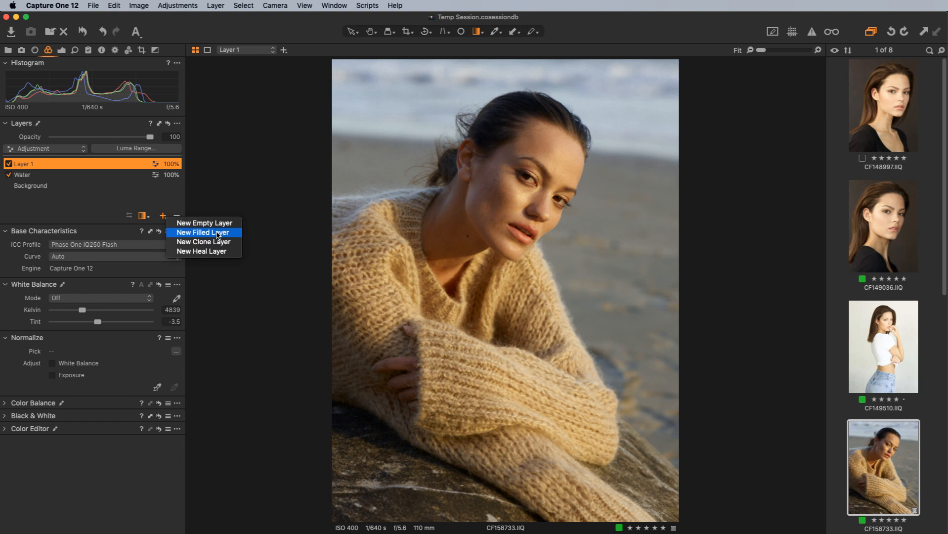
pyautogui.click(218, 234)
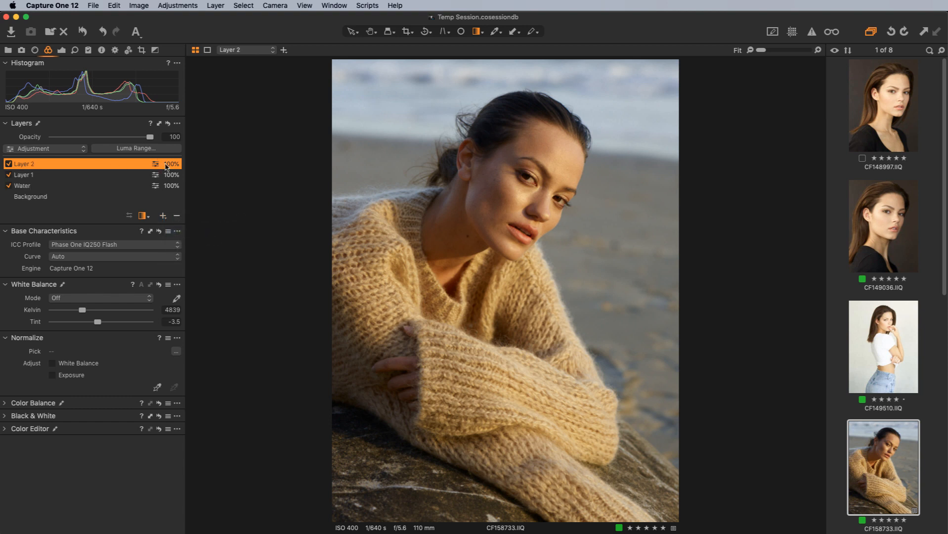
pyautogui.press('m')
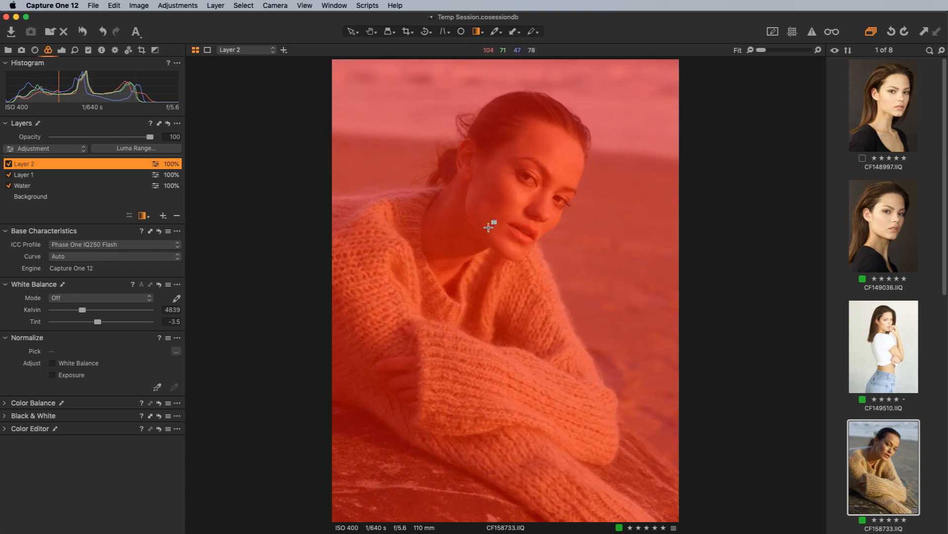
pyautogui.press('b')
pyautogui.moveTo(525, 127)
pyautogui.mouseDown()
pyautogui.moveTo(483, 170)
pyautogui.moveTo(476, 210)
pyautogui.moveTo(515, 243)
pyautogui.moveTo(549, 203)
pyautogui.moveTo(539, 220)
pyautogui.moveTo(568, 157)
pyautogui.moveTo(548, 142)
pyautogui.moveTo(537, 154)
pyautogui.moveTo(530, 142)
pyautogui.moveTo(540, 137)
pyautogui.moveTo(530, 184)
pyautogui.moveTo(509, 178)
pyautogui.moveTo(532, 203)
pyautogui.moveTo(500, 227)
pyautogui.moveTo(484, 214)
pyautogui.moveTo(514, 241)
pyautogui.moveTo(530, 226)
pyautogui.mouseUp()
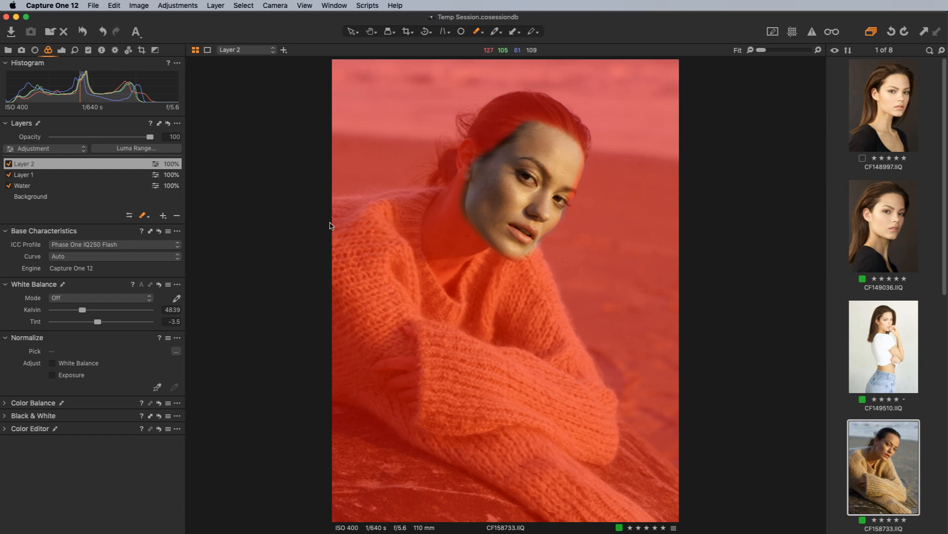
pyautogui.click(176, 215)
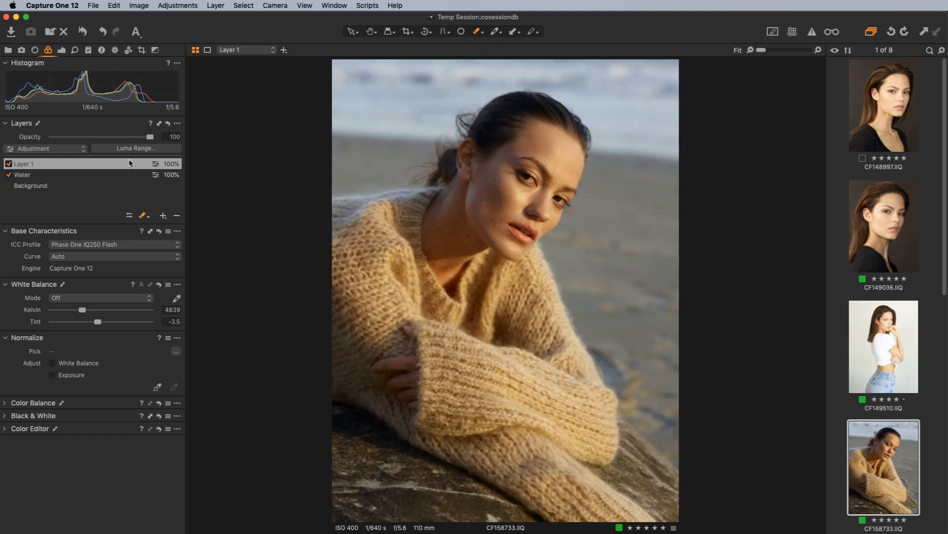
# Fill the whole mask of Layer 1 and clear it again.
pyautogui.click(178, 125)
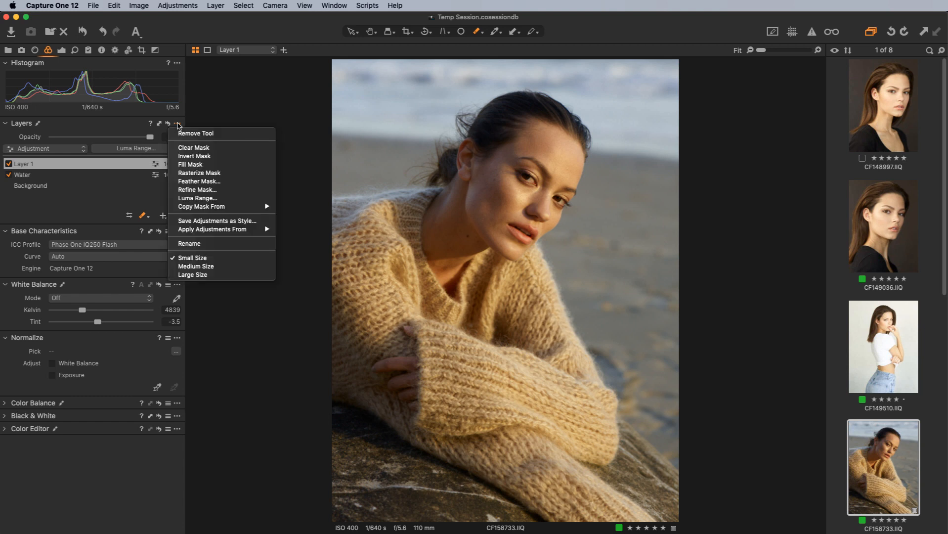
pyautogui.click(232, 164)
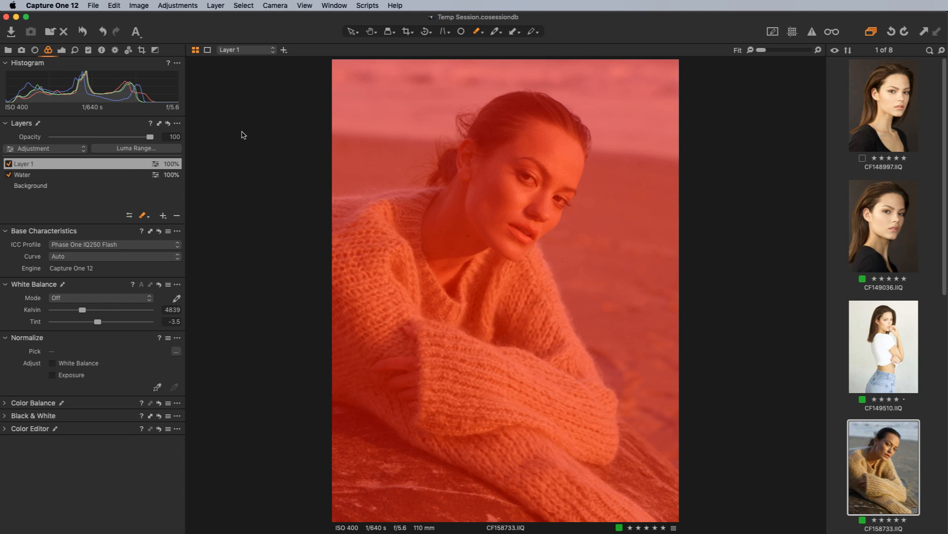
pyautogui.click(177, 123)
pyautogui.click(188, 149)
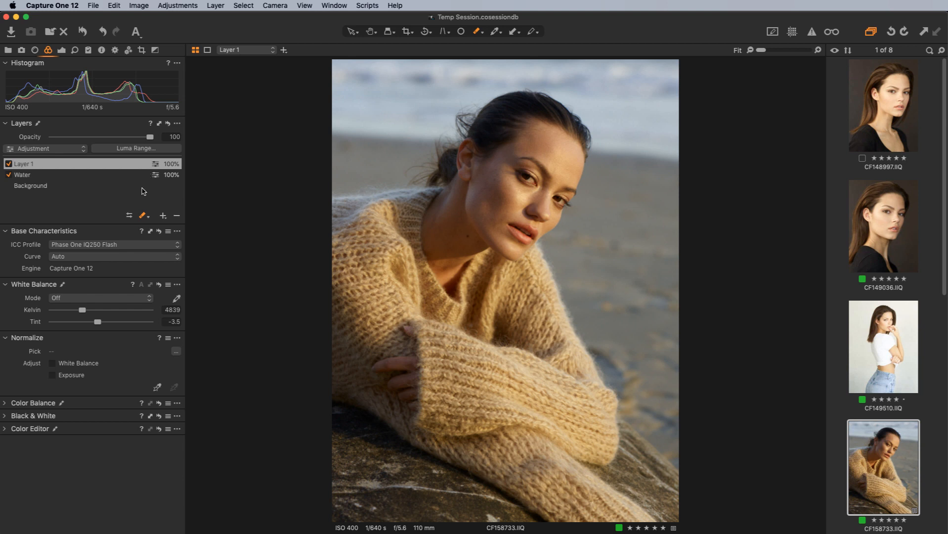
# Try raising the Water layer's exposure to 0.41 and reset the exposure adjustments.
pyautogui.click(105, 176)
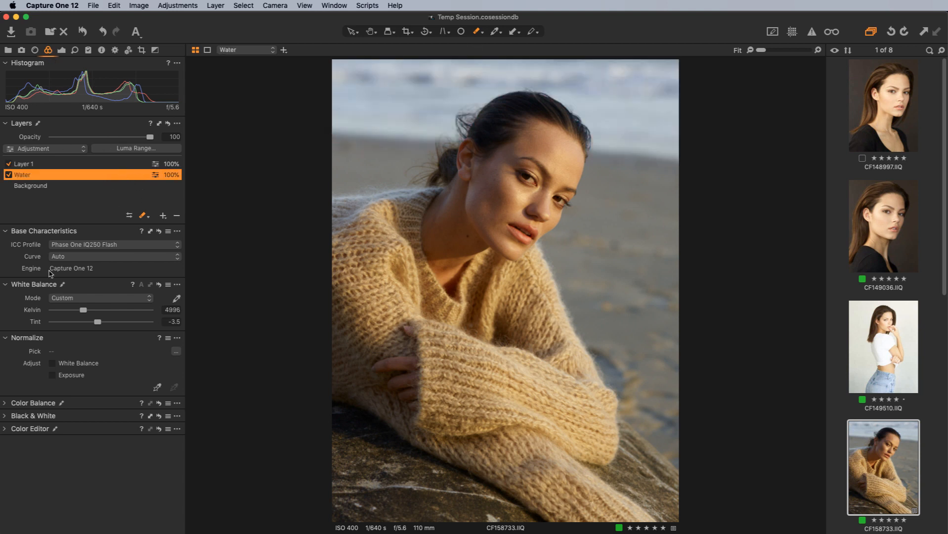
pyautogui.click(62, 50)
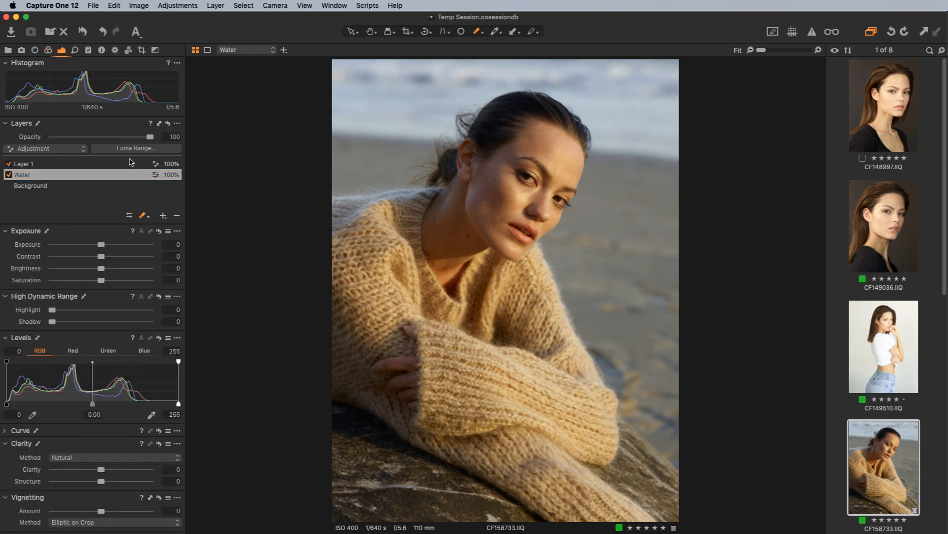
pyautogui.moveTo(96, 248); pyautogui.dragTo(106, 245)
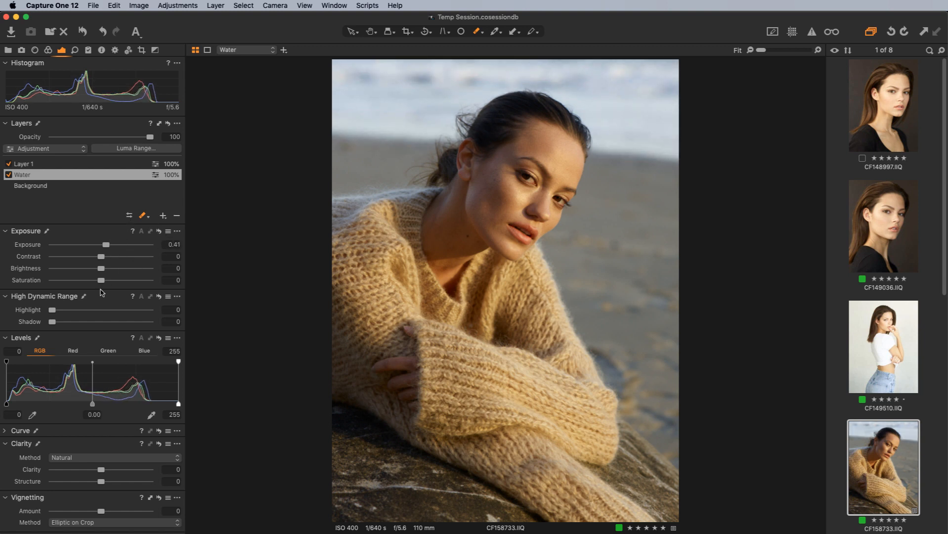
pyautogui.click(159, 230)
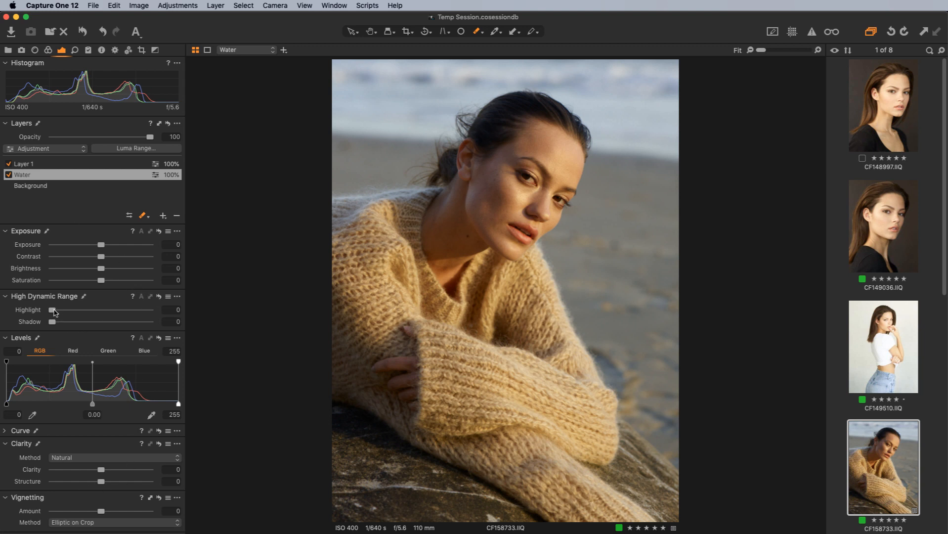
# Try out the Water layer's highlight recovery and a saturation of -100, and reset the exposure adjustments.
pyautogui.moveTo(54, 312)
pyautogui.mouseDown()
pyautogui.moveTo(124, 301)
pyautogui.moveTo(26, 306)
pyautogui.moveTo(80, 322)
pyautogui.moveTo(73, 332)
pyautogui.moveTo(50, 321)
pyautogui.mouseUp()
pyautogui.moveTo(101, 282); pyautogui.dragTo(49, 281)
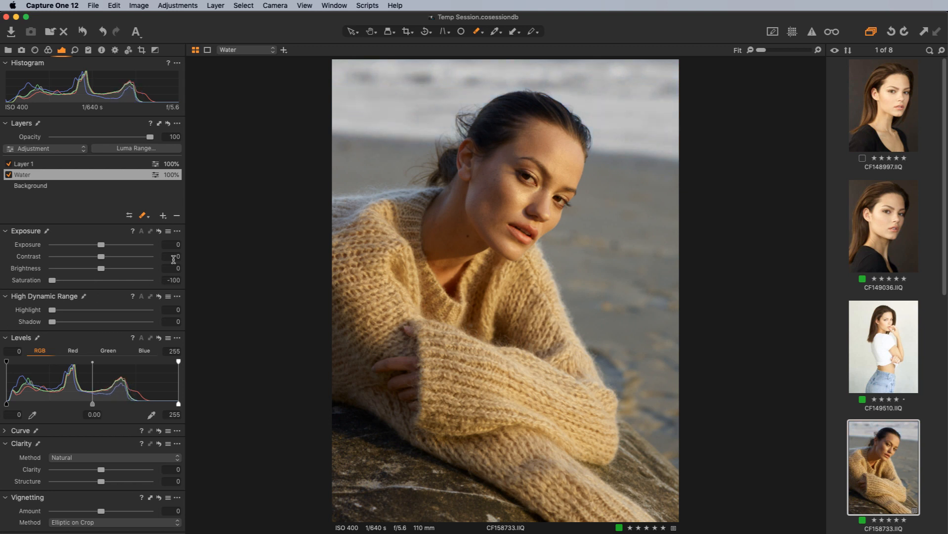
pyautogui.click(159, 230)
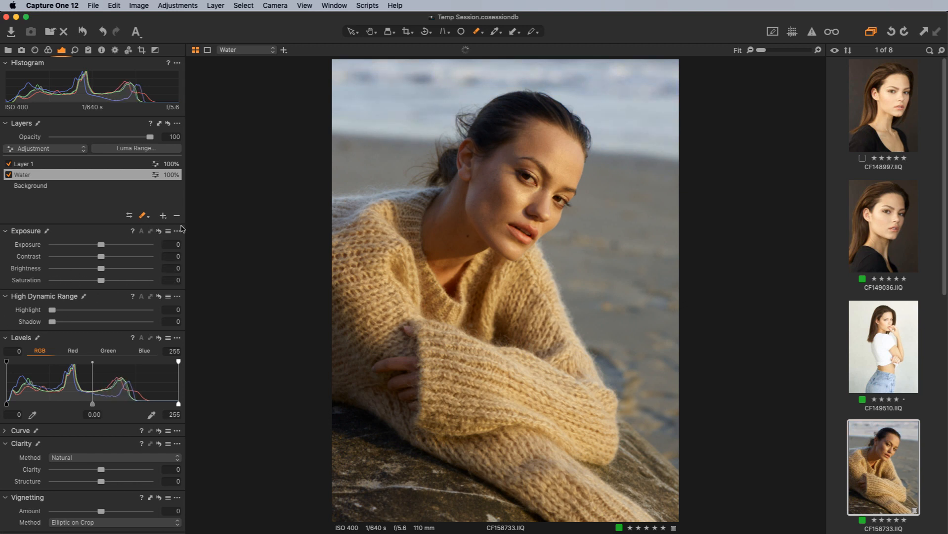
# Look through the Black & White, Details and Exposure tools for the Water layer and compare them with the Background layer.
pyautogui.click(155, 50)
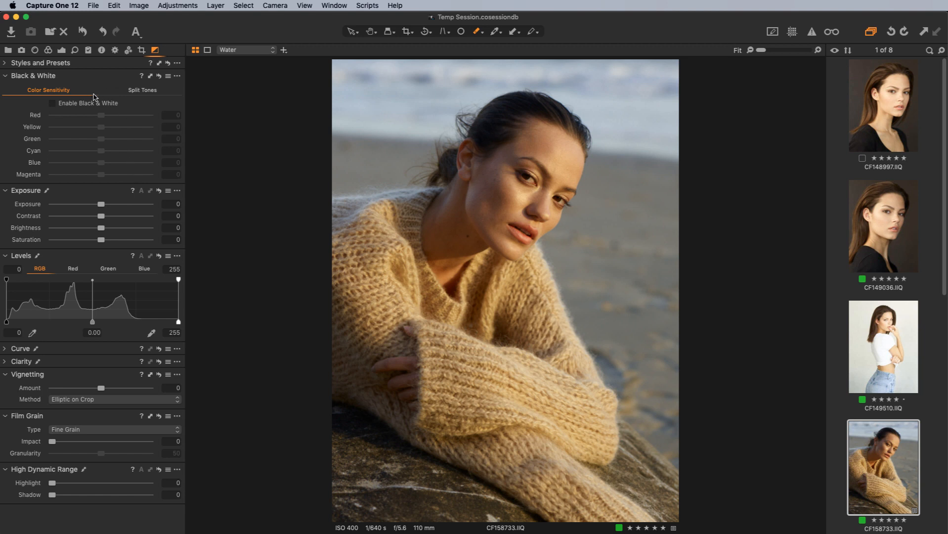
pyautogui.click(62, 50)
pyautogui.click(75, 51)
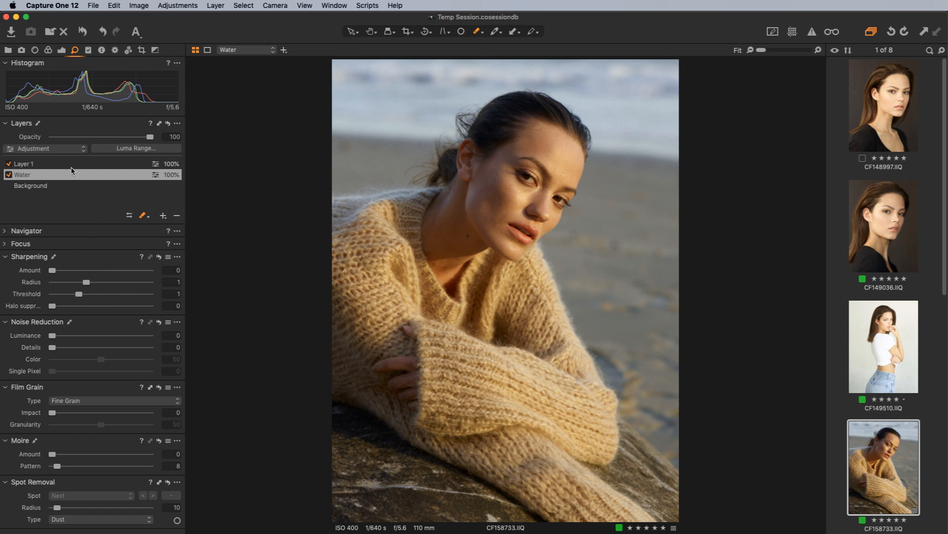
pyautogui.click(61, 52)
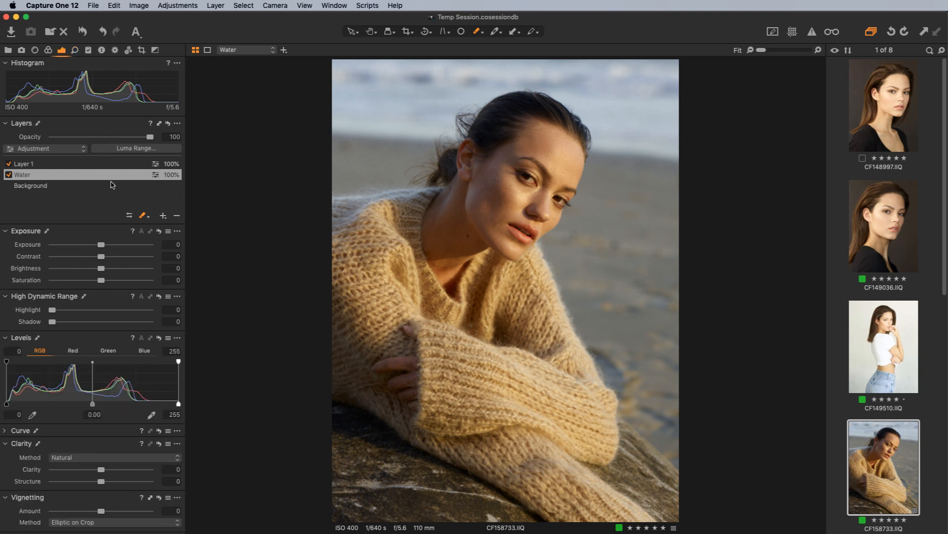
pyautogui.click(88, 188)
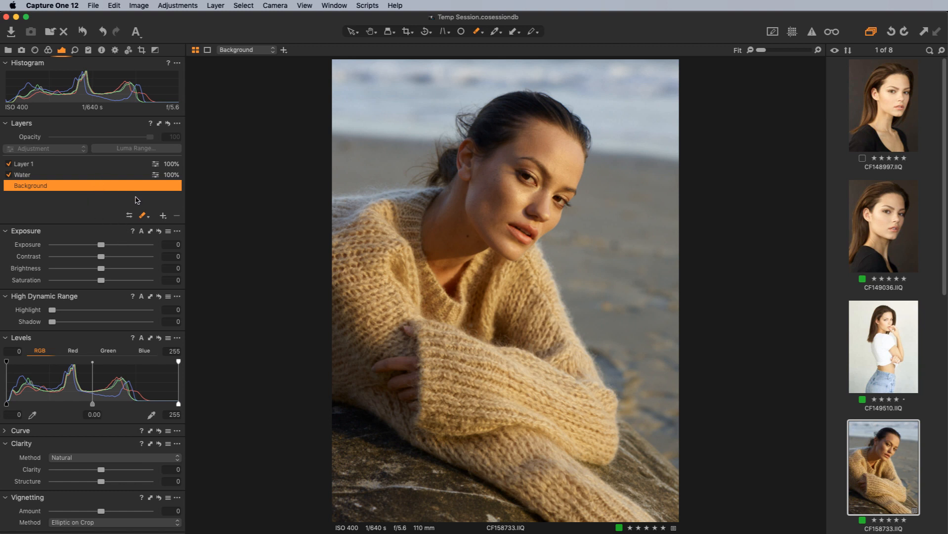
# Add a new adjustment layer named "Adjust" and fill its mask over the whole image.
pyautogui.click(163, 216)
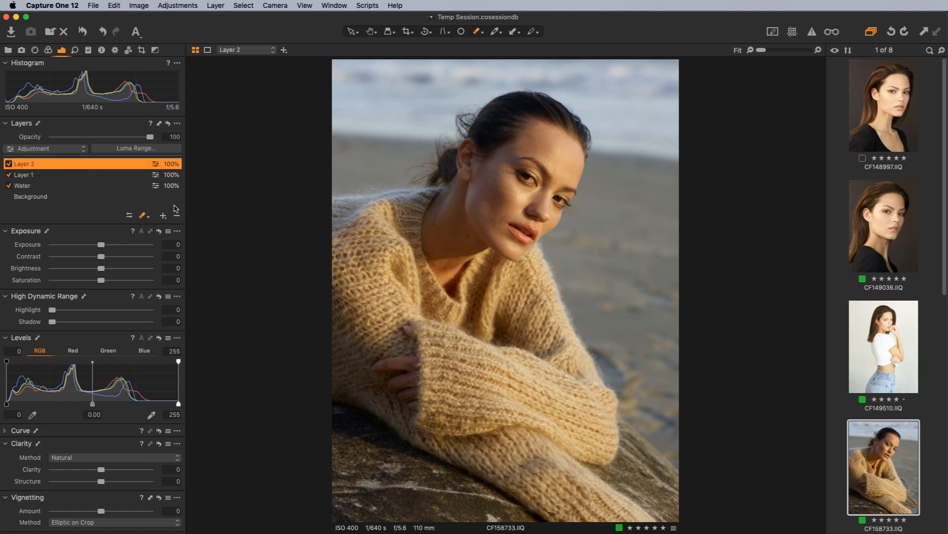
pyautogui.doubleClick(33, 164)
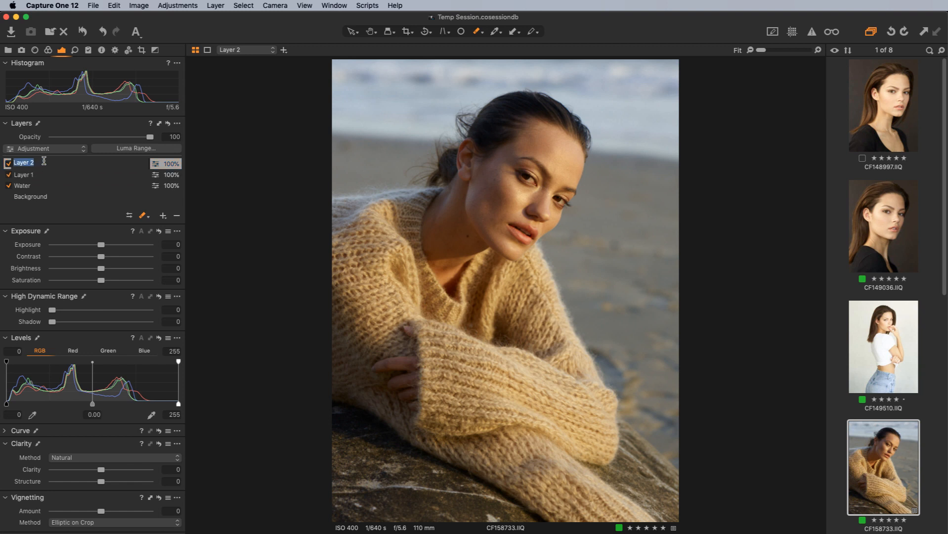
pyautogui.write('Adjust')
pyautogui.press('Return')
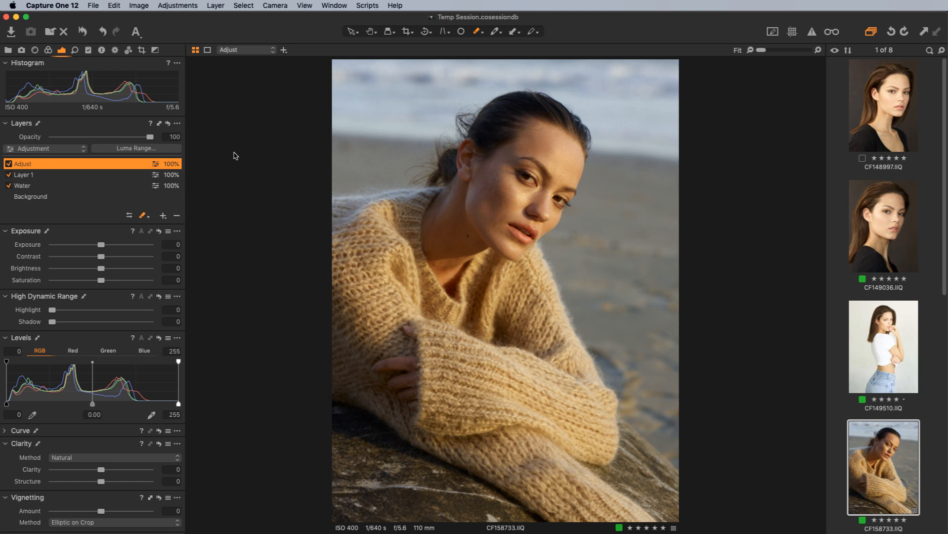
pyautogui.click(177, 123)
pyautogui.click(195, 164)
# On the Adjust layer, set exposure to -0.27, contrast to 5 and highlight recovery to 21.
pyautogui.moveTo(102, 244)
pyautogui.mouseDown()
pyautogui.moveTo(112, 244)
pyautogui.moveTo(97, 244)
pyautogui.moveTo(107, 256)
pyautogui.mouseUp()
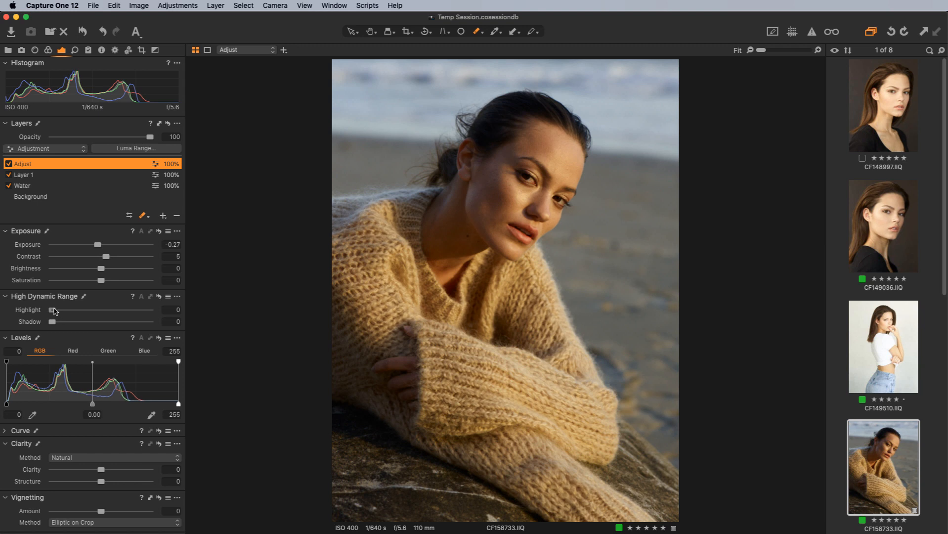
pyautogui.moveTo(52, 310); pyautogui.dragTo(76, 310)
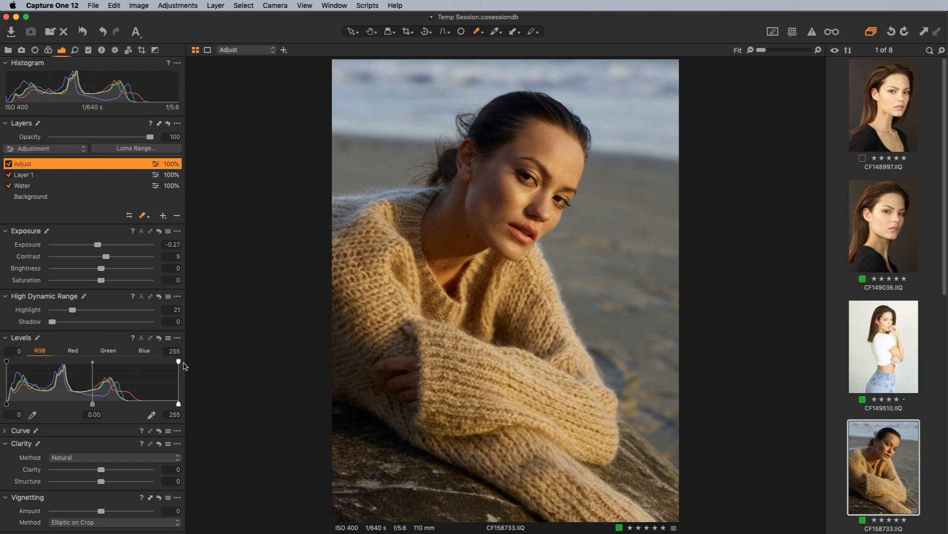
# Set the Adjust layer's levels to a highlight input of 218 and shadow output of 5, and lower its opacity to 49.
pyautogui.moveTo(178, 362)
pyautogui.mouseDown()
pyautogui.moveTo(159, 362)
pyautogui.moveTo(191, 360)
pyautogui.mouseUp()
pyautogui.moveTo(179, 405); pyautogui.dragTo(151, 413)
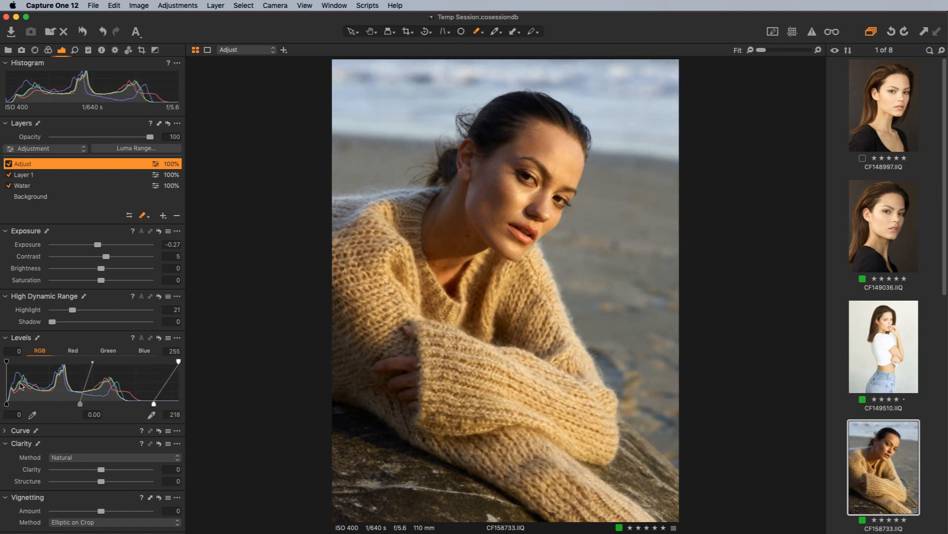
pyautogui.moveTo(7, 361); pyautogui.dragTo(12, 361)
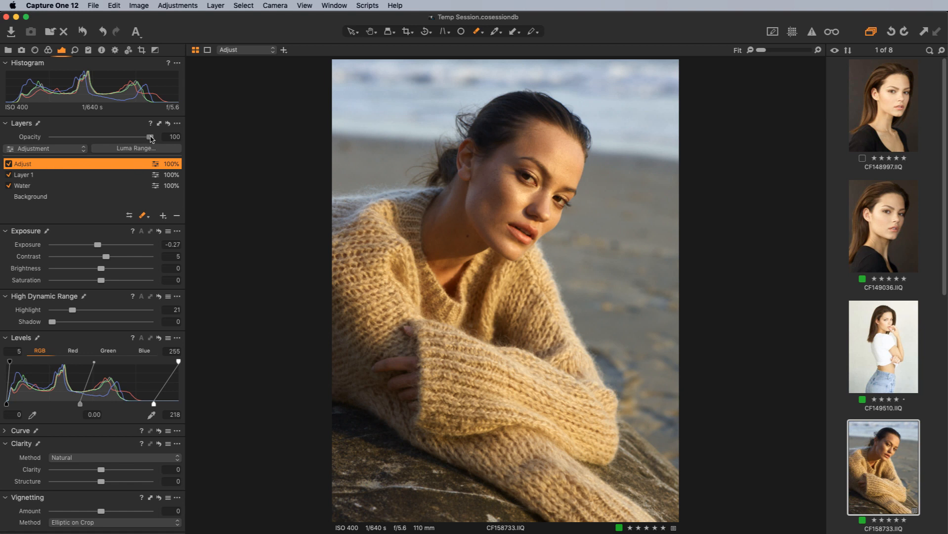
pyautogui.moveTo(150, 138); pyautogui.dragTo(102, 141)
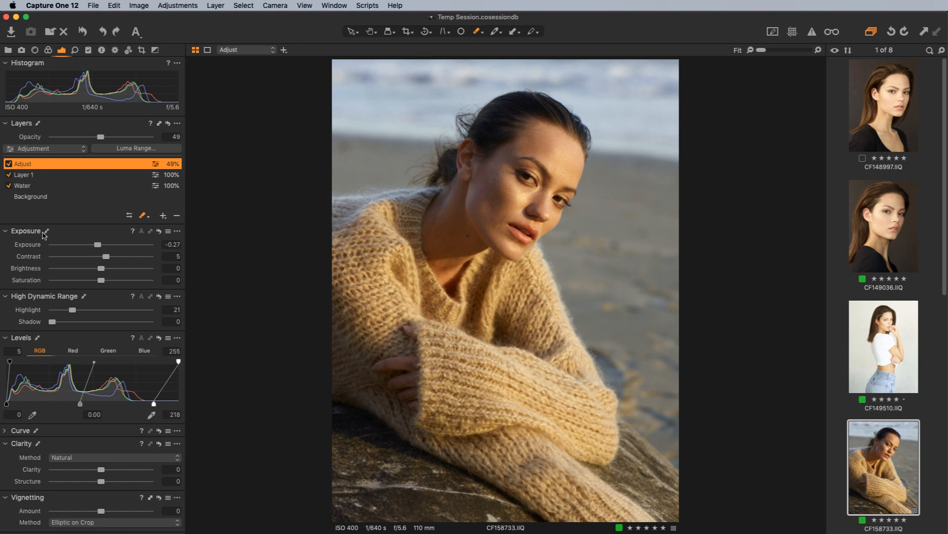
pyautogui.click(29, 197)
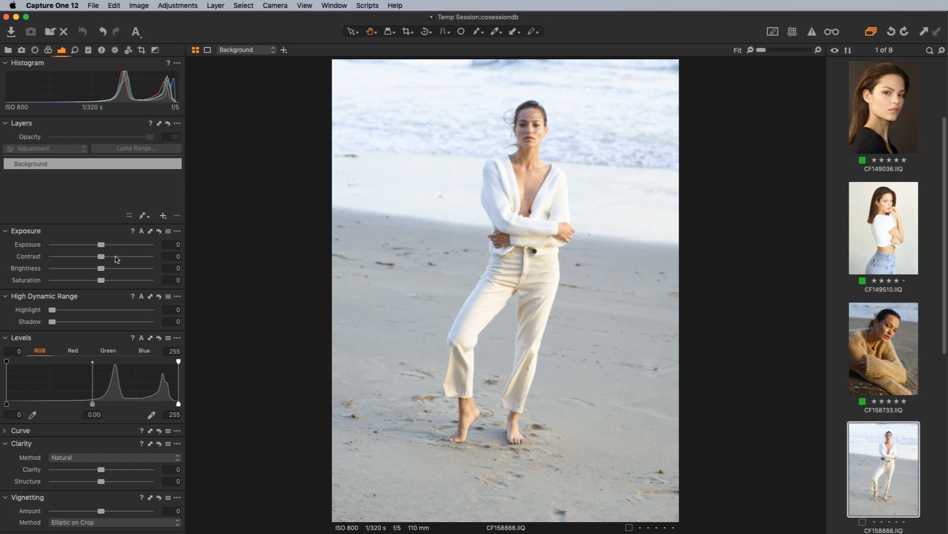
# On the beach photo CF158866, set contrast to 2, clarity to 8 and structure to 2.
pyautogui.moveTo(102, 258); pyautogui.dragTo(104, 258)
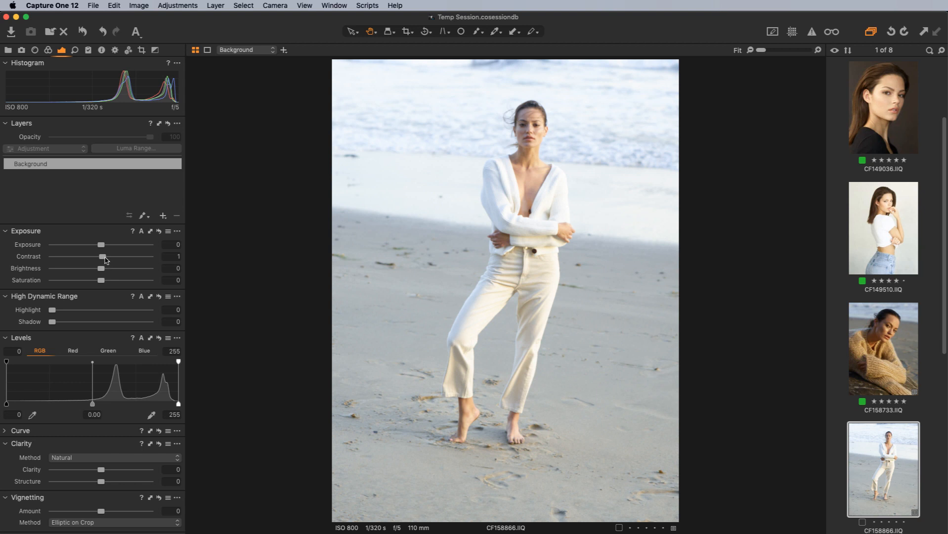
pyautogui.moveTo(104, 258); pyautogui.dragTo(106, 259)
pyautogui.moveTo(101, 482); pyautogui.dragTo(104, 482)
# Try a levels shadow input of 33 on the beach photo and settle on 4.
pyautogui.moveTo(8, 405); pyautogui.dragTo(29, 406)
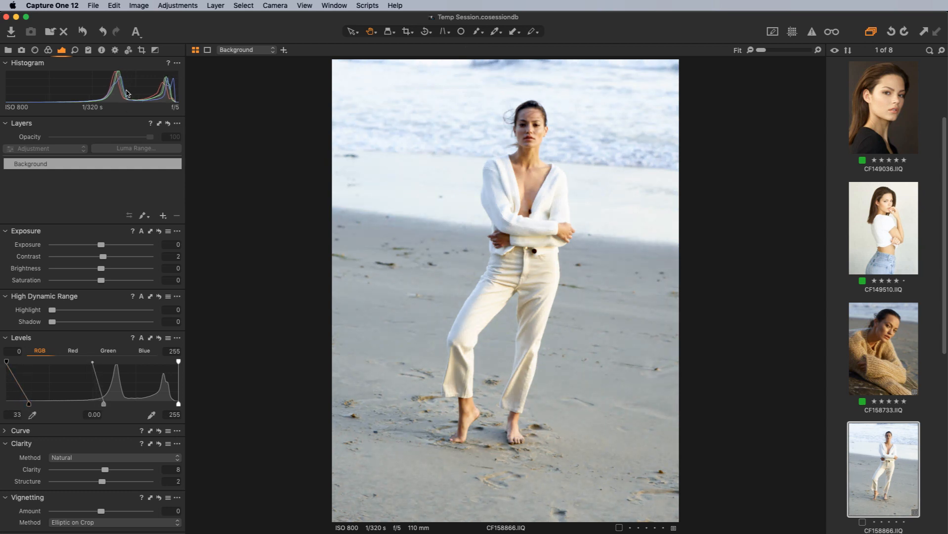
pyautogui.moveTo(30, 408); pyautogui.dragTo(9, 408)
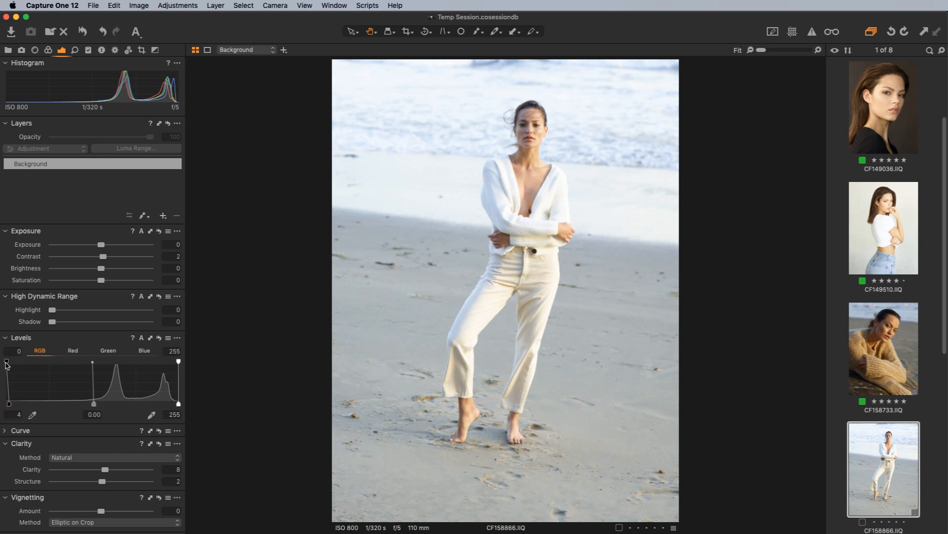
pyautogui.moveTo(7, 364)
pyautogui.mouseDown()
pyautogui.moveTo(29, 362)
pyautogui.moveTo(6, 362)
pyautogui.mouseUp()
pyautogui.moveTo(180, 406); pyautogui.dragTo(200, 413)
# Set the beach photo's exposure to -0.17 and highlight recovery to 10, and show the Curve tool.
pyautogui.moveTo(101, 245); pyautogui.dragTo(98, 245)
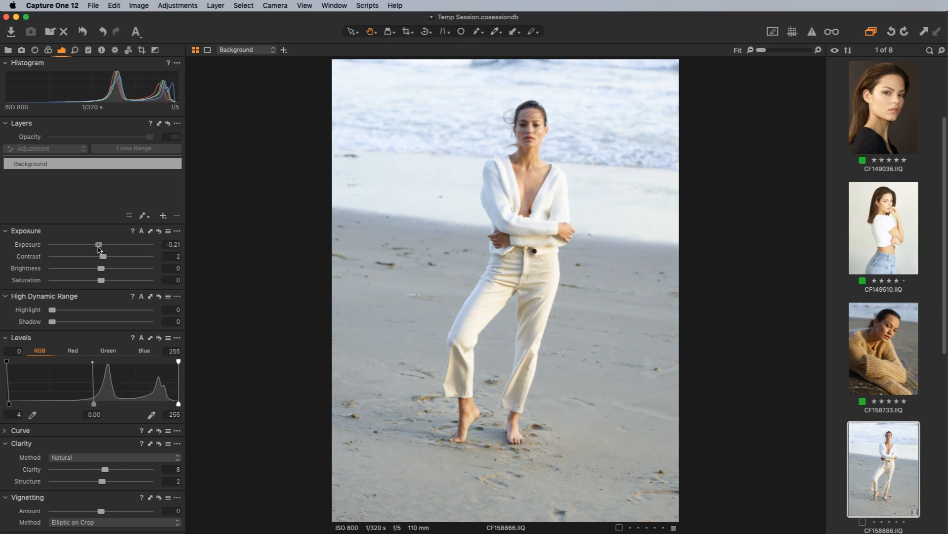
pyautogui.moveTo(99, 249); pyautogui.dragTo(100, 249)
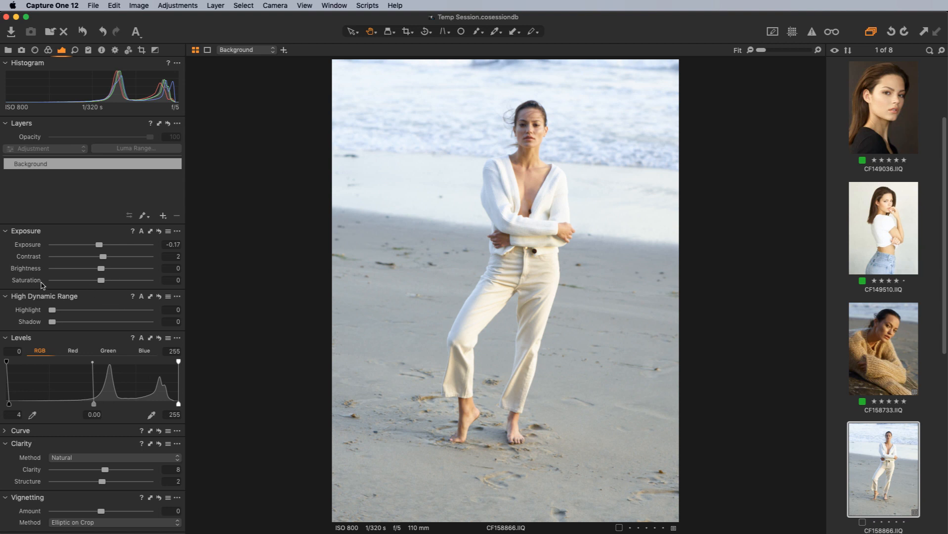
pyautogui.moveTo(52, 310); pyautogui.dragTo(64, 312)
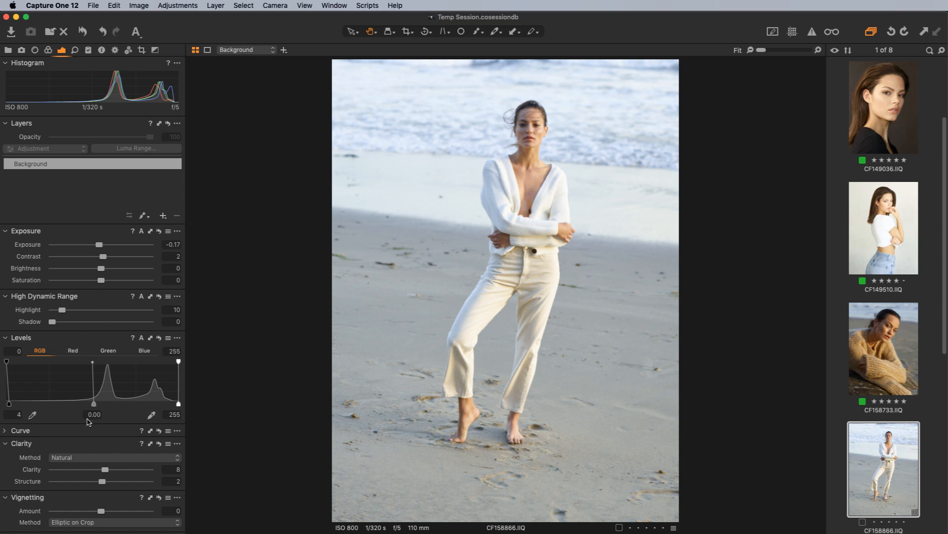
pyautogui.click(4, 432)
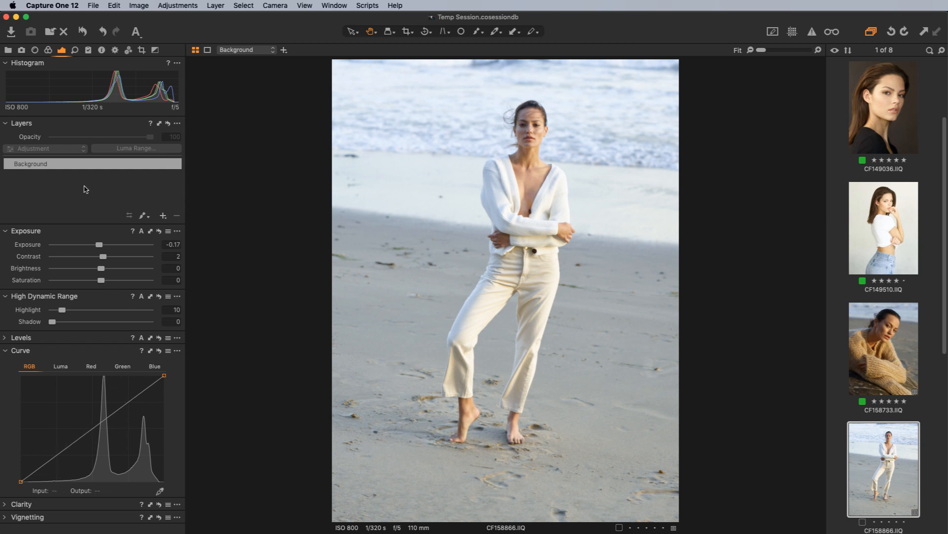
# Try a warmer white balance of 4877 Kelvin on the beach photo and reset it.
pyautogui.click(50, 50)
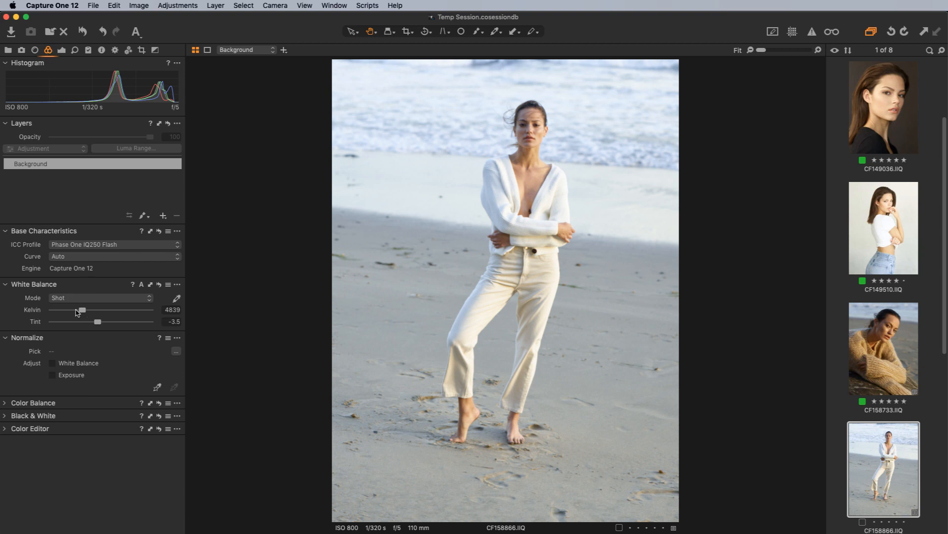
pyautogui.moveTo(83, 310); pyautogui.dragTo(82, 310)
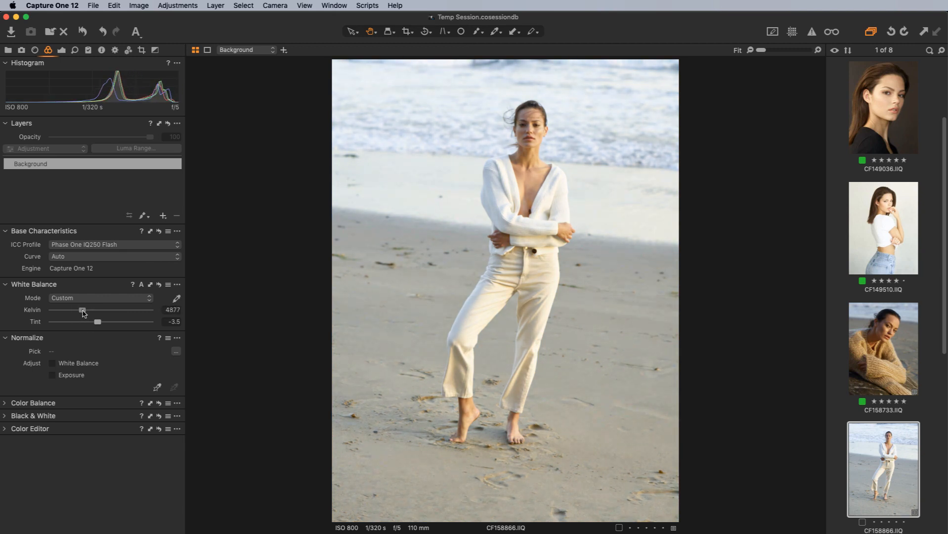
pyautogui.click(158, 286)
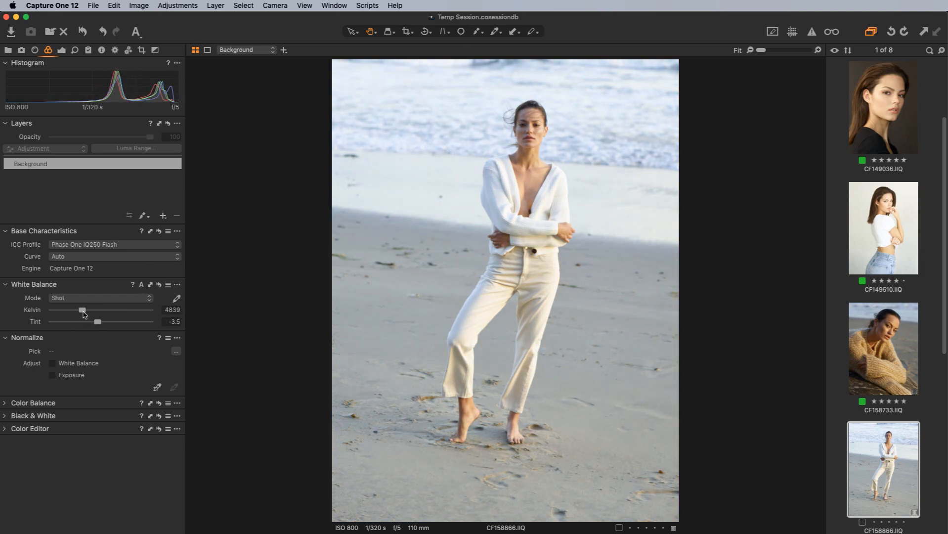
# Try a white balance of 4371 Kelvin with tint -6.2, compare it with the original through temporary resets, and reset it.
pyautogui.moveTo(84, 314); pyautogui.dragTo(95, 323)
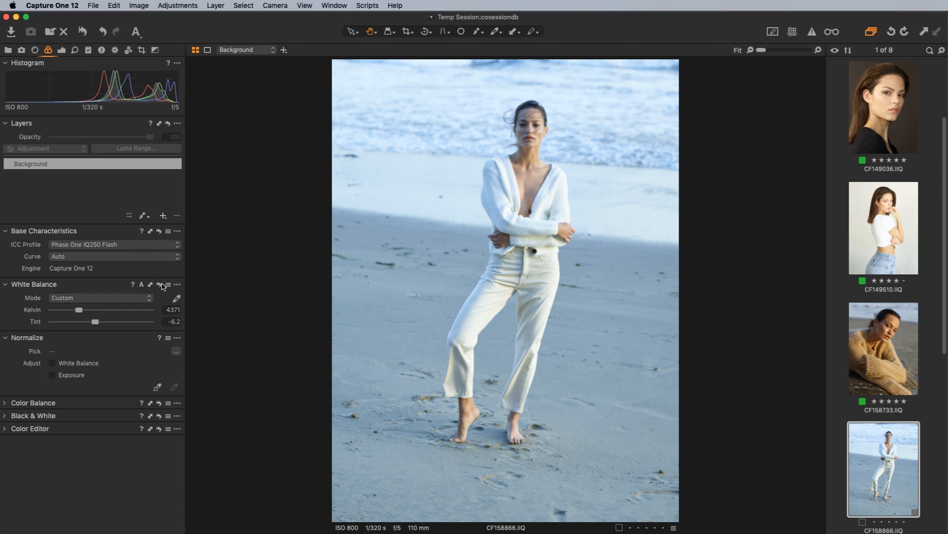
pyautogui.click(159, 285)
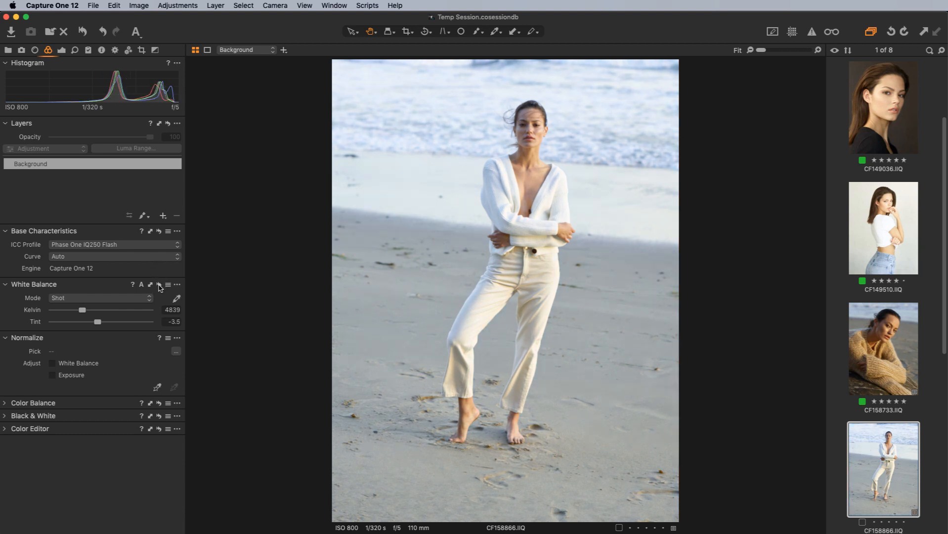
pyautogui.keyDown('alt'); pyautogui.click(159, 285); pyautogui.keyUp('alt')
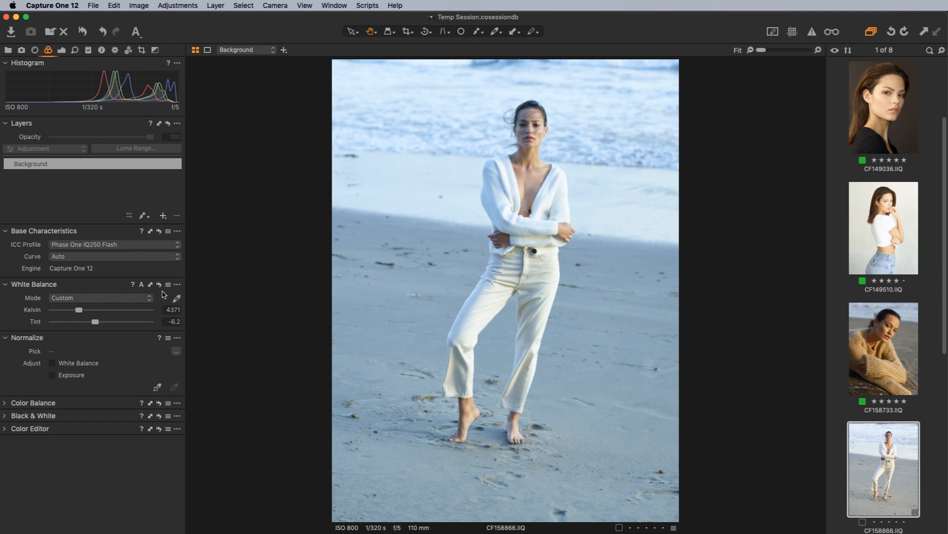
pyautogui.keyDown('alt'); pyautogui.click(159, 285); pyautogui.keyUp('alt')
pyautogui.keyDown('alt'); pyautogui.click(159, 285); pyautogui.keyUp('alt')
pyautogui.click(159, 285)
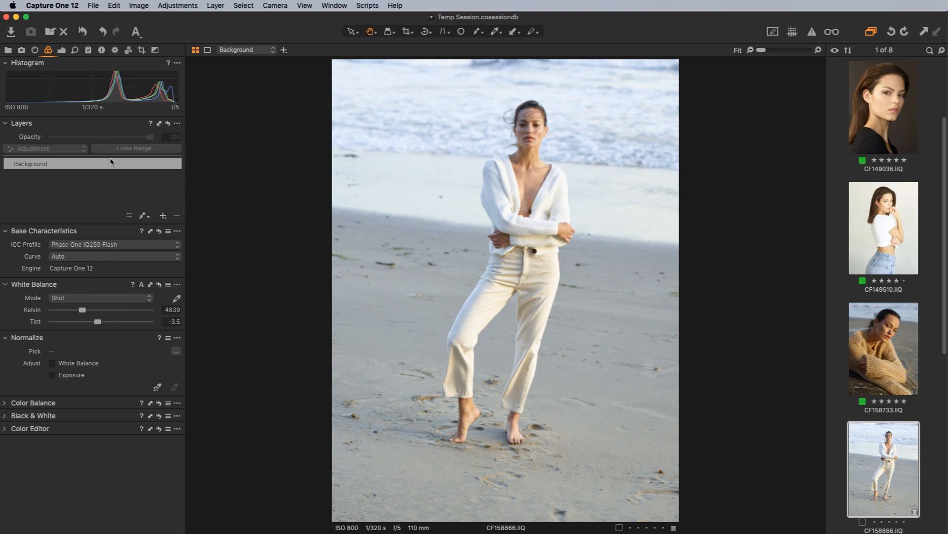
# Reset all adjustments on the beach photo and undo that reset.
pyautogui.click(84, 34)
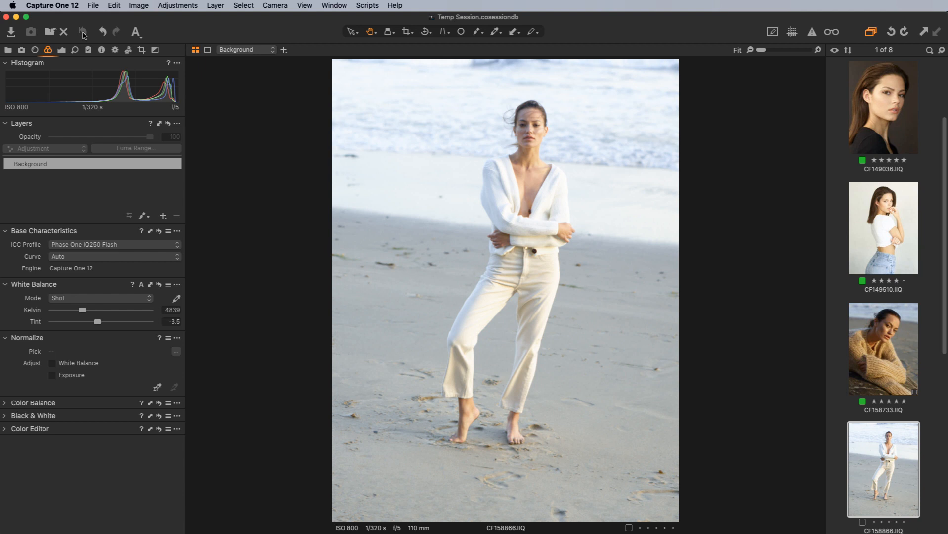
pyautogui.press('super+z')
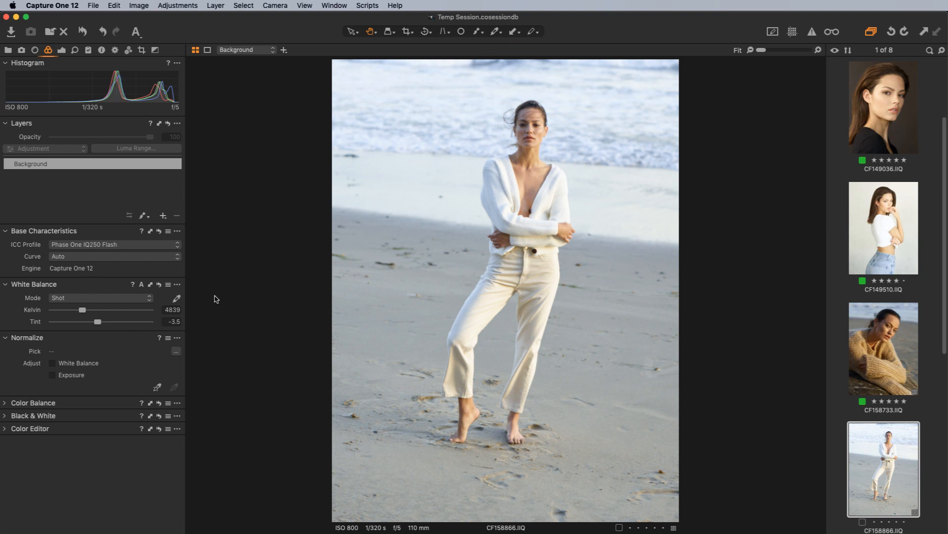
# Crop the beach photo to a 4x5 ratio at about 19.55 x 24.44 in and rotate it by -0.97 degrees.
pyautogui.click(141, 50)
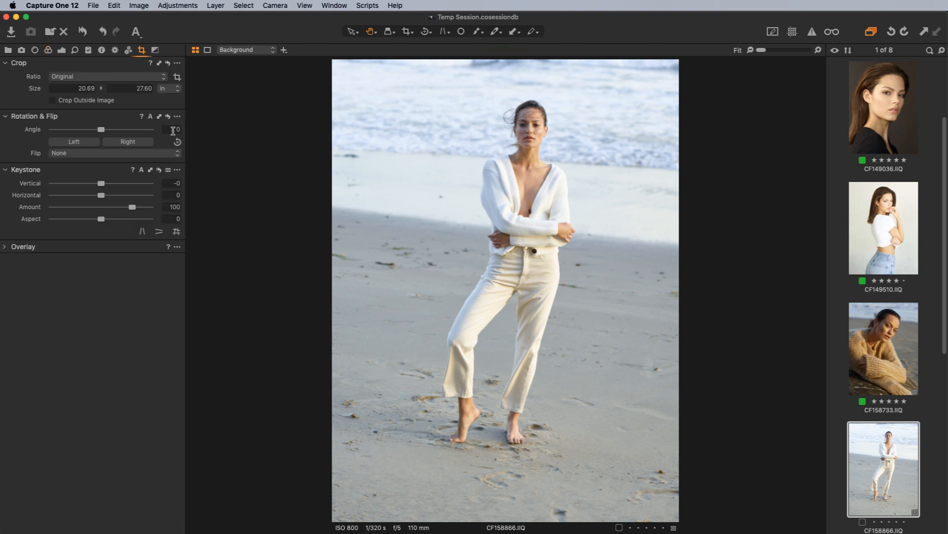
pyautogui.click(108, 78)
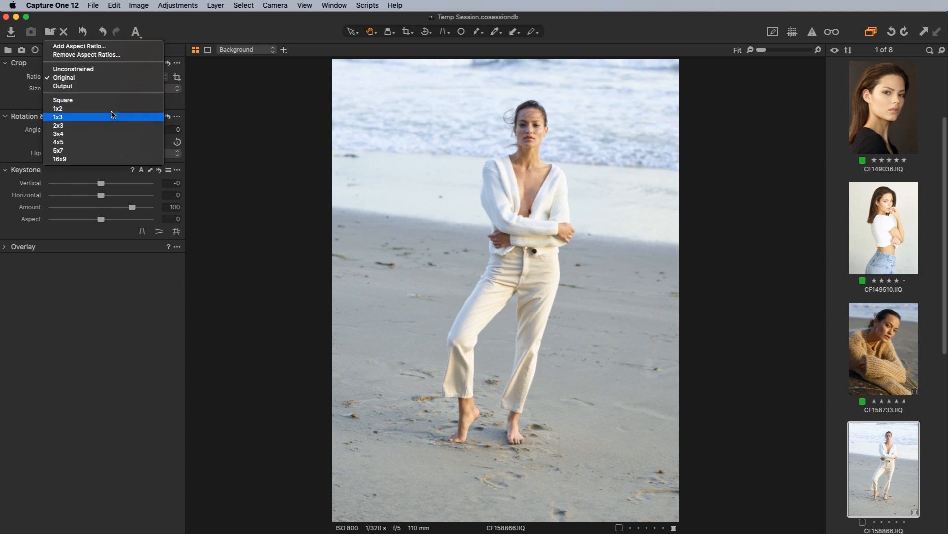
pyautogui.click(149, 142)
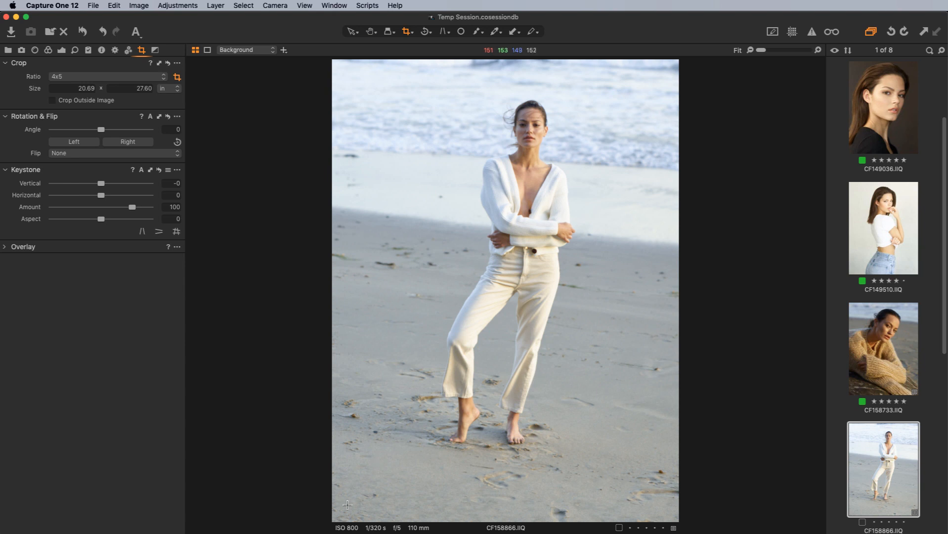
pyautogui.moveTo(332, 521); pyautogui.dragTo(350, 486)
pyautogui.moveTo(416, 407); pyautogui.dragTo(413, 412)
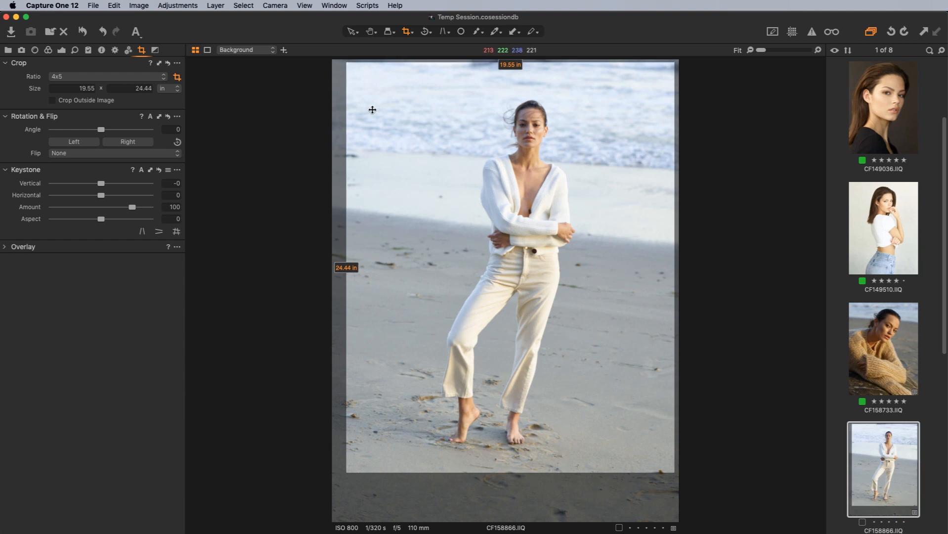
pyautogui.click(351, 31)
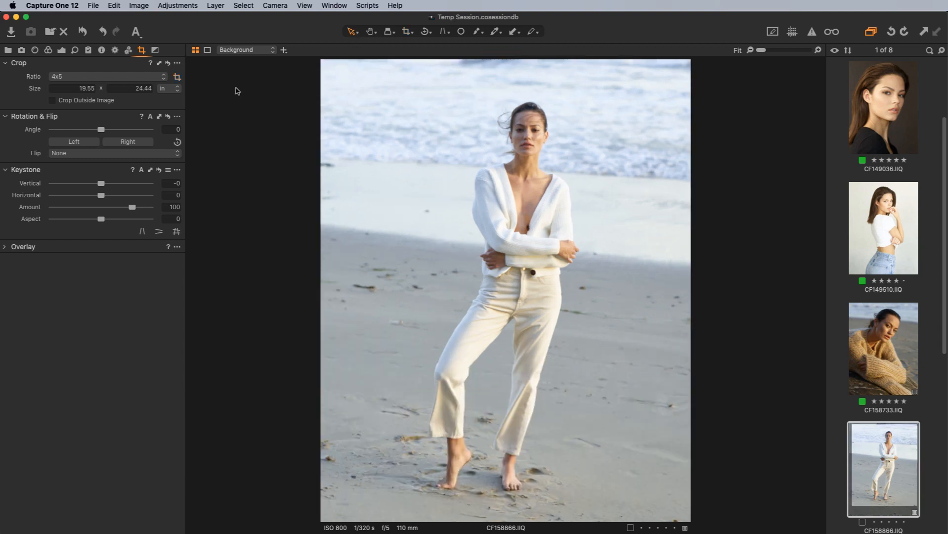
pyautogui.moveTo(102, 129); pyautogui.dragTo(101, 129)
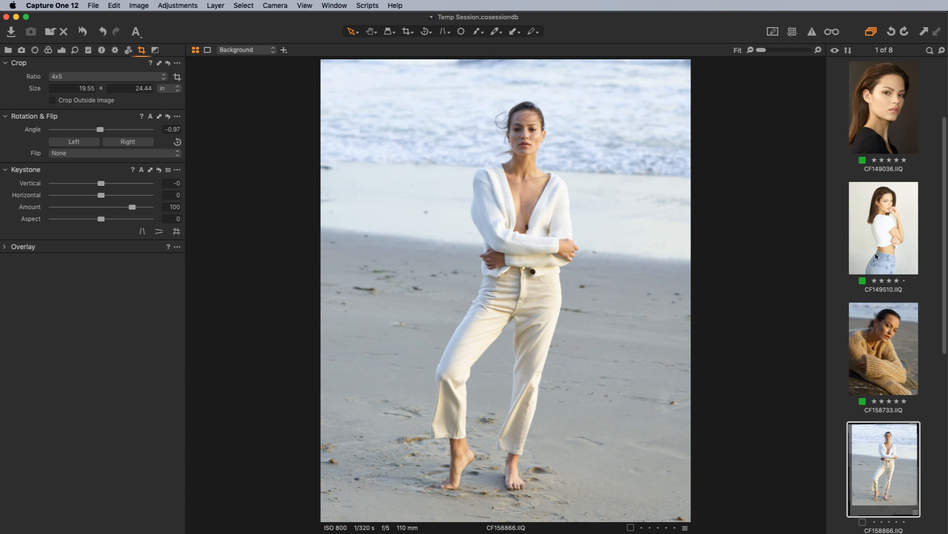
# Sample the forehead skin of portrait CF149036 for a Skin Tone correction in the Color Editor.
pyautogui.scroll(3, 884, 134)
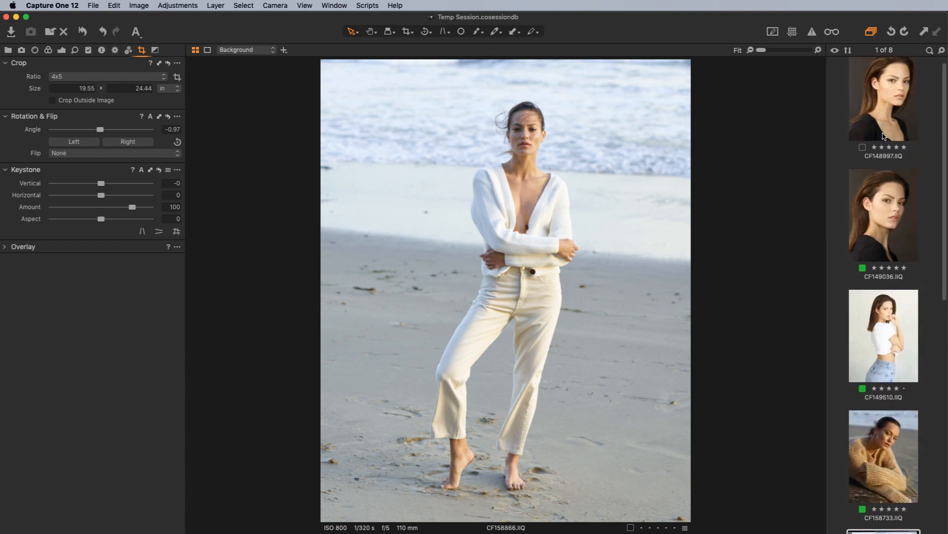
pyautogui.click(886, 194)
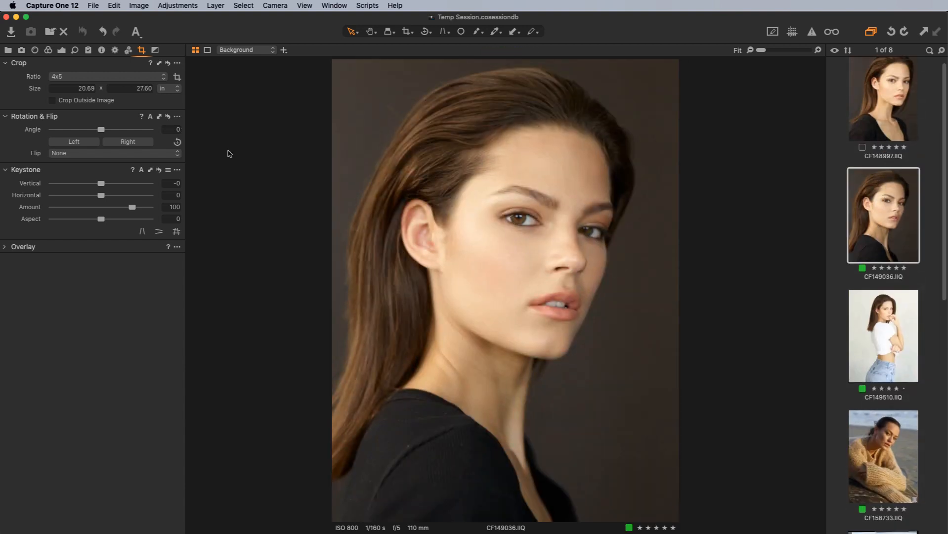
pyautogui.click(48, 51)
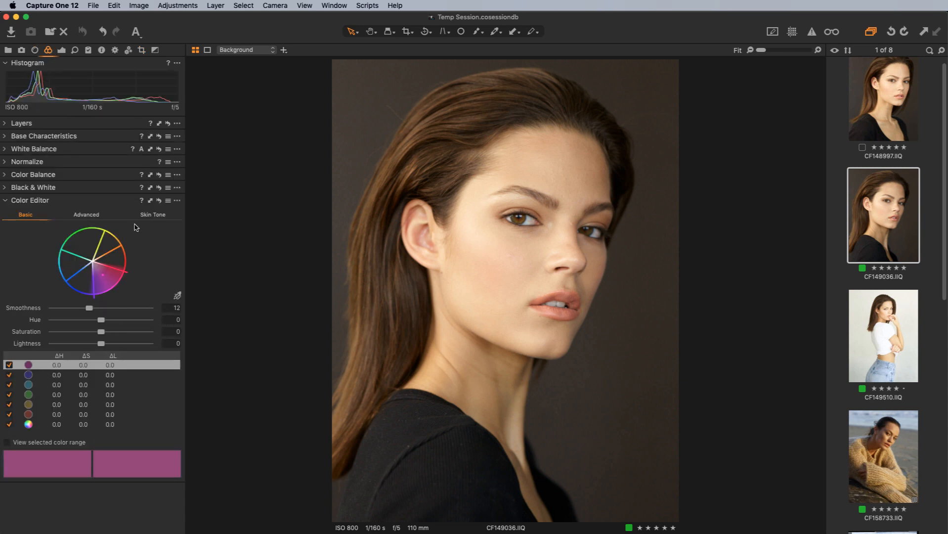
pyautogui.click(153, 214)
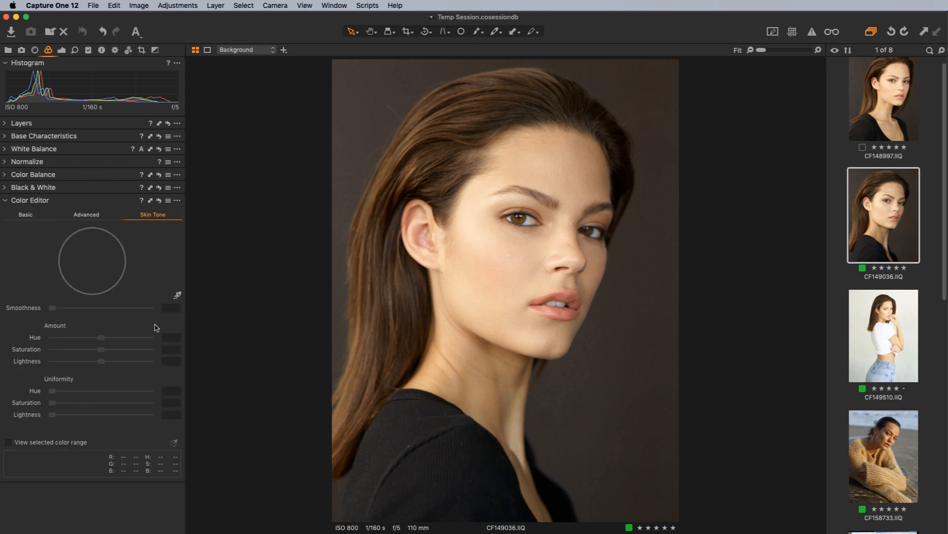
pyautogui.click(176, 295)
pyautogui.click(573, 166)
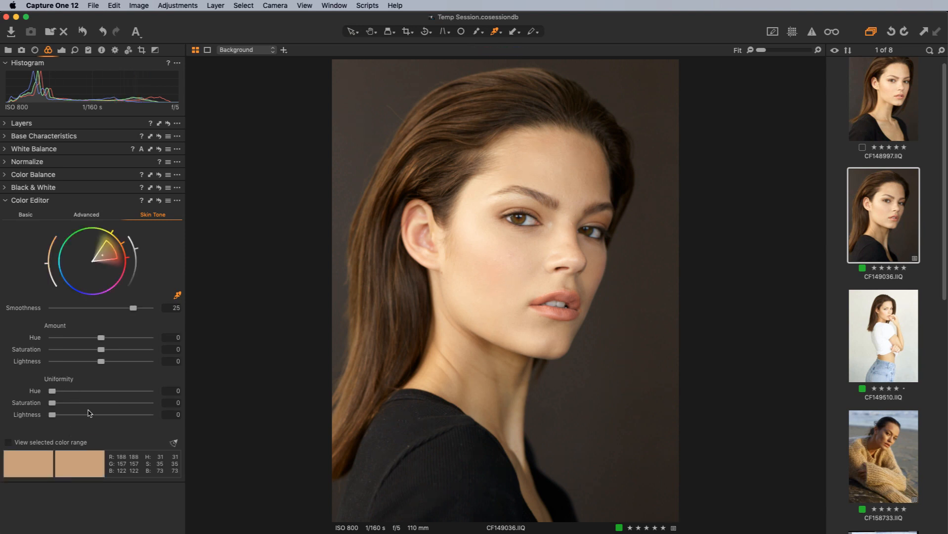
# Set skin tone uniformity to hue 29 and saturation 4.7 and amount to hue -1.7 and saturation -6, comparing through temporary resets.
pyautogui.moveTo(52, 391)
pyautogui.mouseDown()
pyautogui.moveTo(114, 394)
pyautogui.moveTo(59, 405)
pyautogui.mouseUp()
pyautogui.keyDown('alt'); pyautogui.click(160, 201); pyautogui.keyUp('alt')
pyautogui.keyDown('alt'); pyautogui.click(160, 201); pyautogui.keyUp('alt')
pyautogui.moveTo(101, 337)
pyautogui.mouseDown()
pyautogui.moveTo(73, 341)
pyautogui.moveTo(91, 352)
pyautogui.mouseUp()
pyautogui.keyDown('alt'); pyautogui.click(159, 205); pyautogui.keyUp('alt')
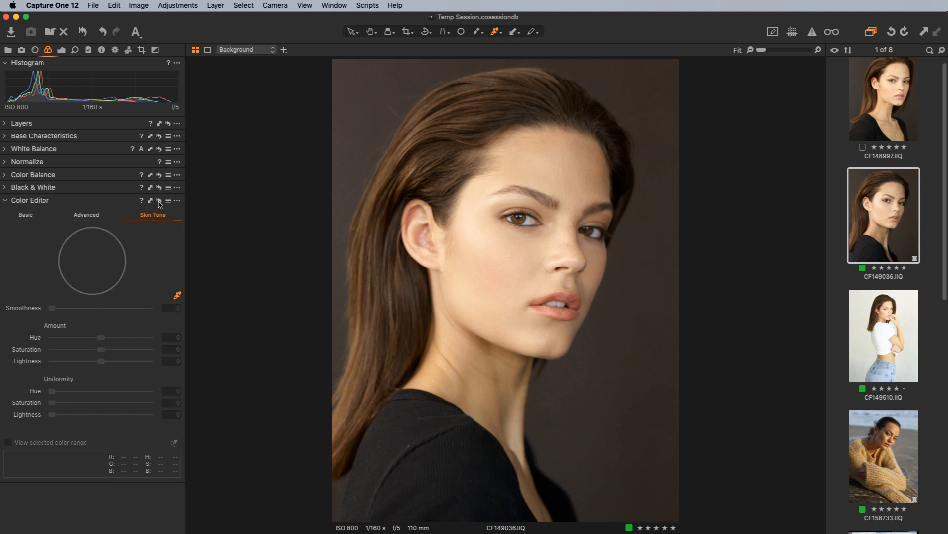
pyautogui.keyDown('alt'); pyautogui.click(159, 206); pyautogui.keyUp('alt')
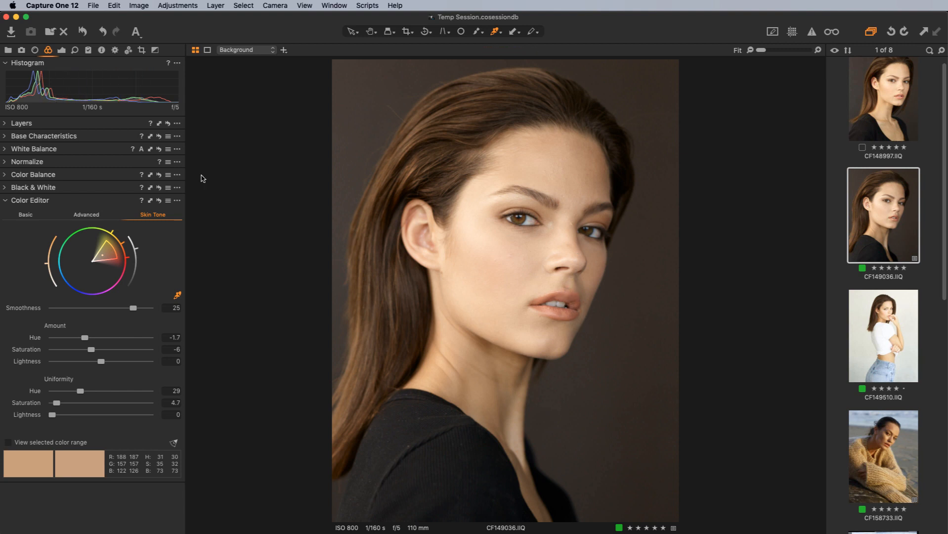
# Compare the portrait with and without the complete skin tone correction by temporarily resetting the Color Editor.
pyautogui.click(159, 201)
pyautogui.click(159, 201)
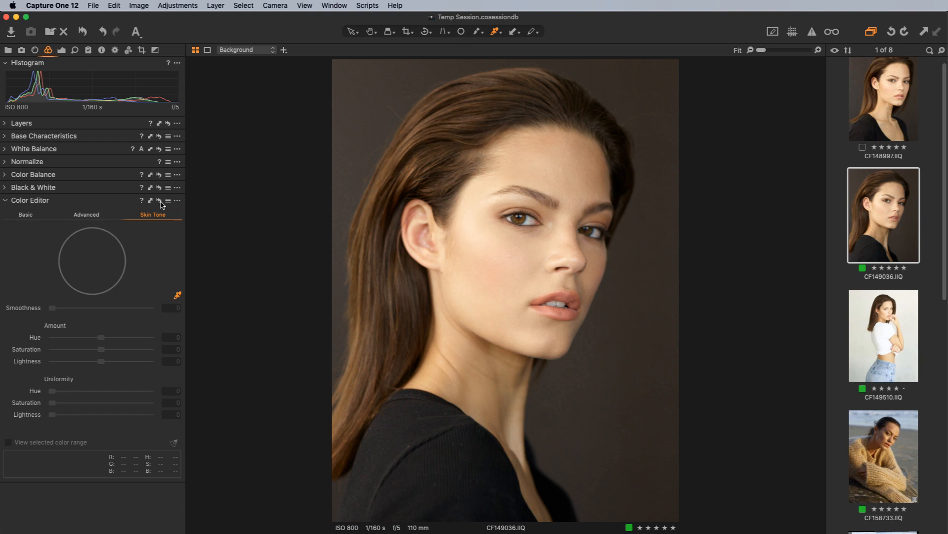
pyautogui.click(159, 202)
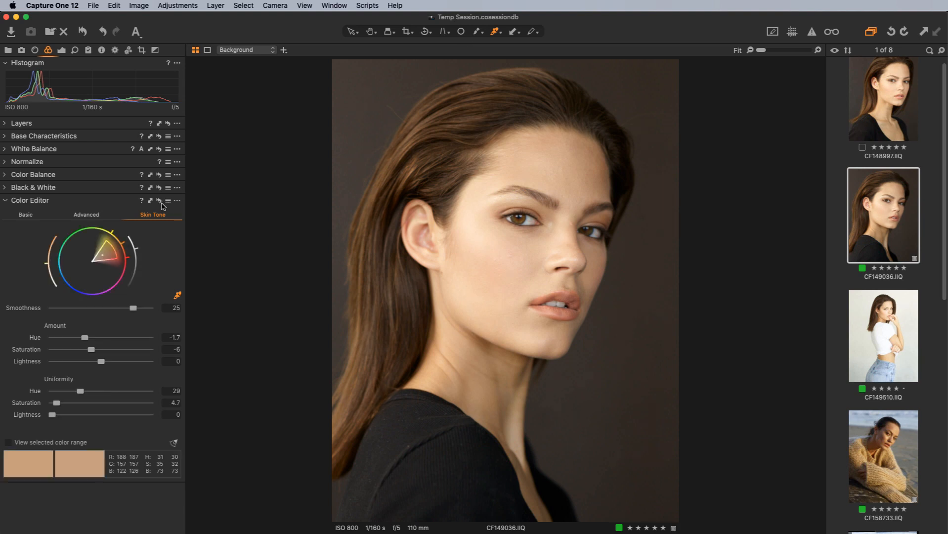
pyautogui.click(161, 202)
# Select beach photo CF158866 and create a new process recipe named My Output.
pyautogui.scroll(-5, 881, 263)
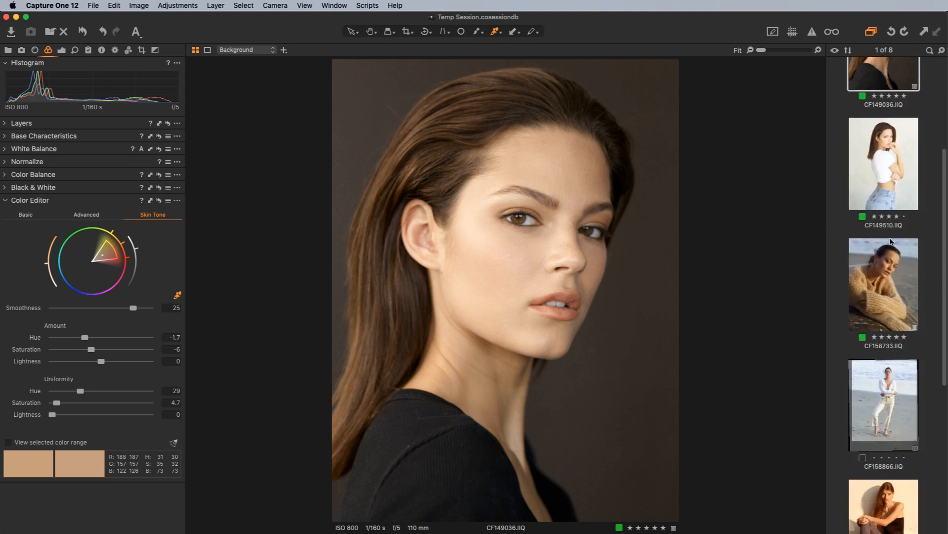
pyautogui.click(874, 341)
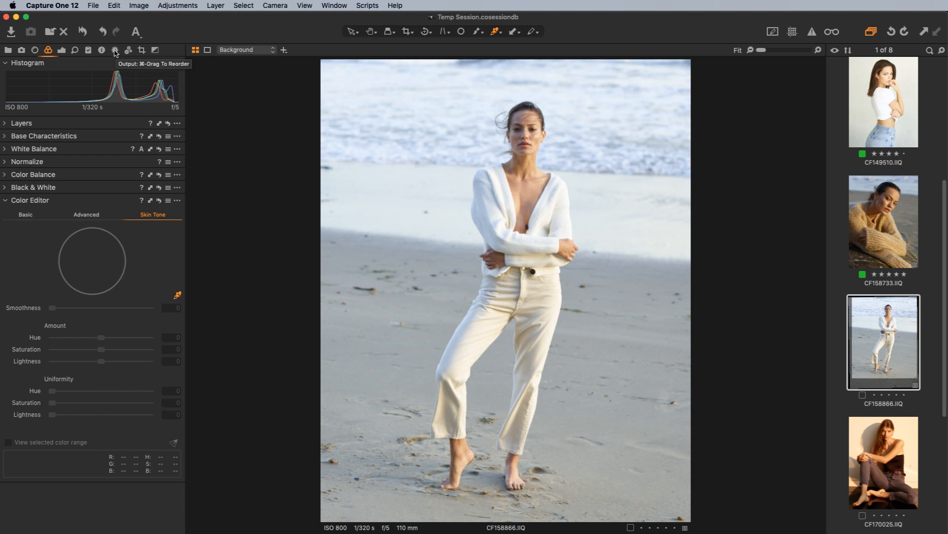
pyautogui.click(114, 50)
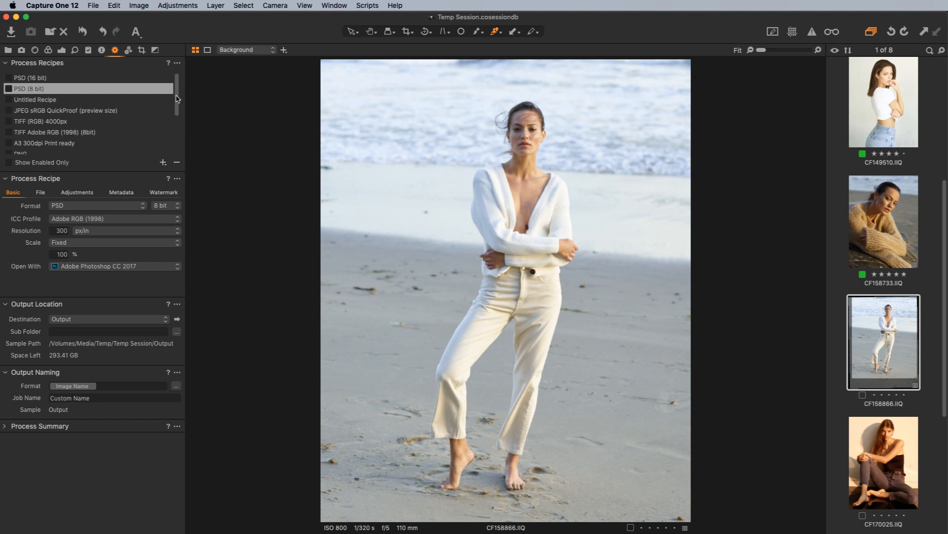
pyautogui.moveTo(177, 99)
pyautogui.mouseDown()
pyautogui.moveTo(182, 142)
pyautogui.moveTo(180, 110)
pyautogui.mouseUp()
pyautogui.click(163, 163)
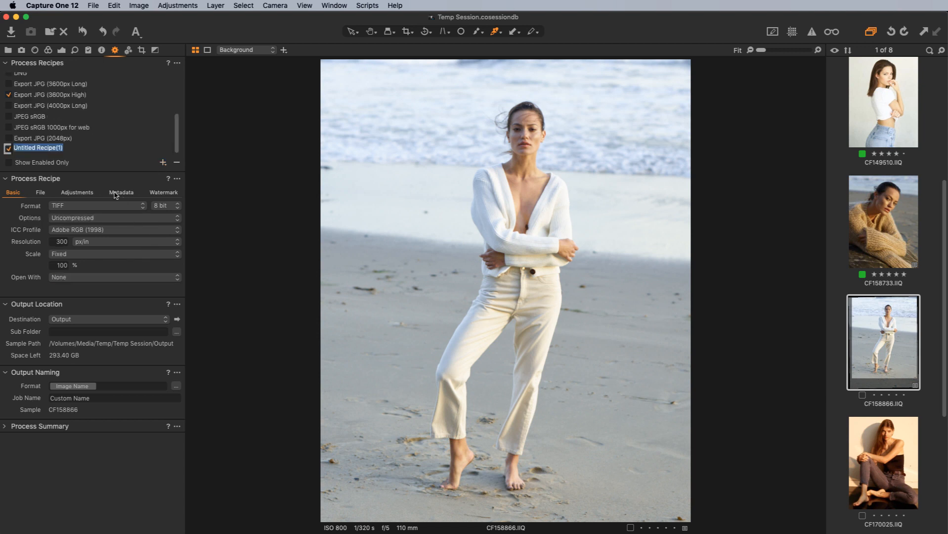
pyautogui.write('My Output')
pyautogui.press('Return')
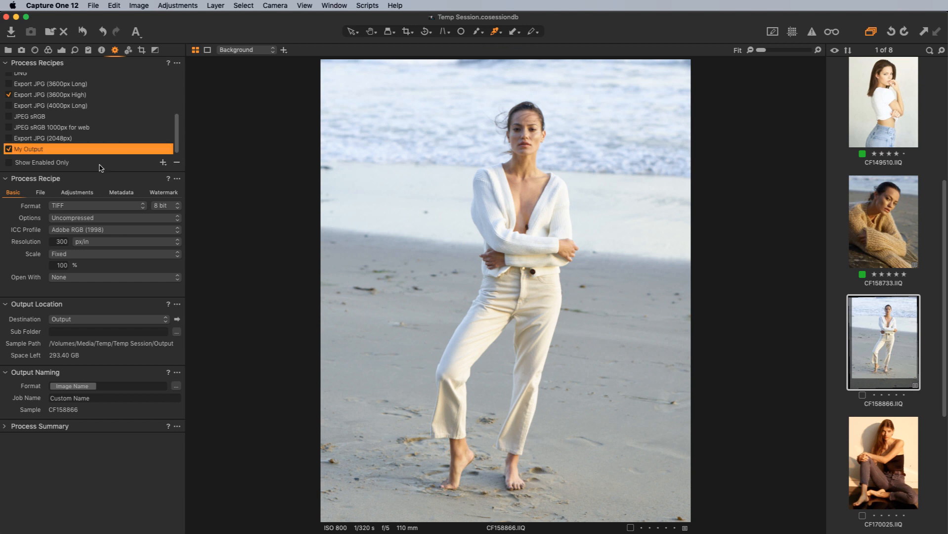
# Set the My Output recipe's format to PSD and review its scale and open-with options.
pyautogui.click(83, 207)
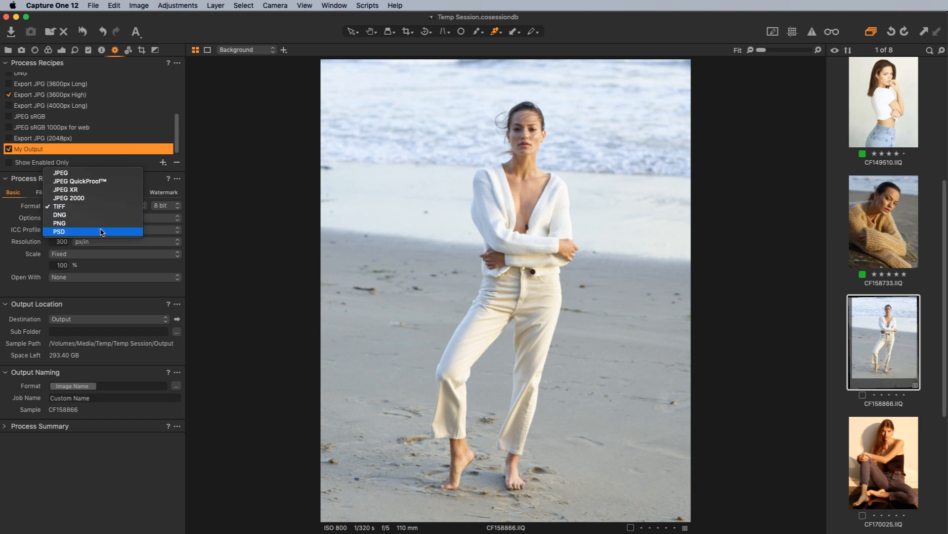
pyautogui.click(101, 232)
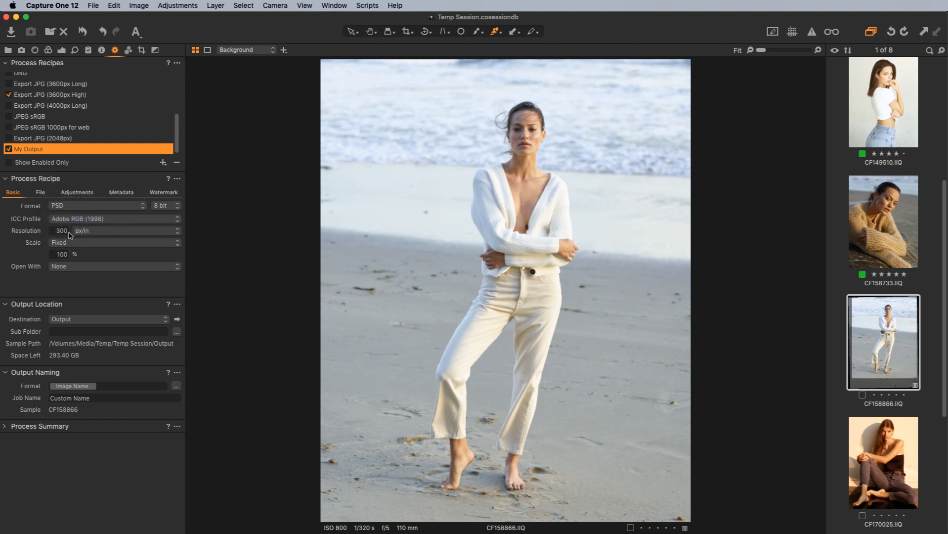
pyautogui.click(79, 245)
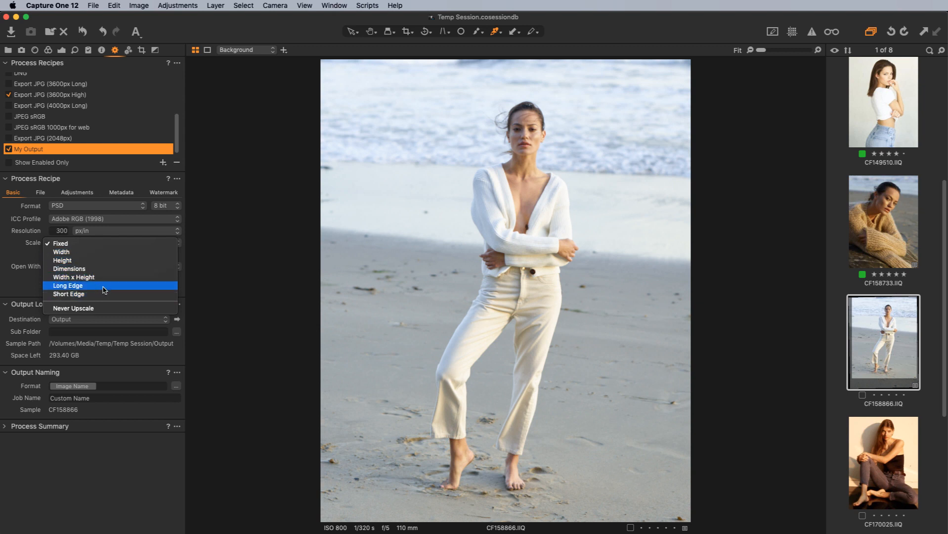
pyautogui.press('Escape')
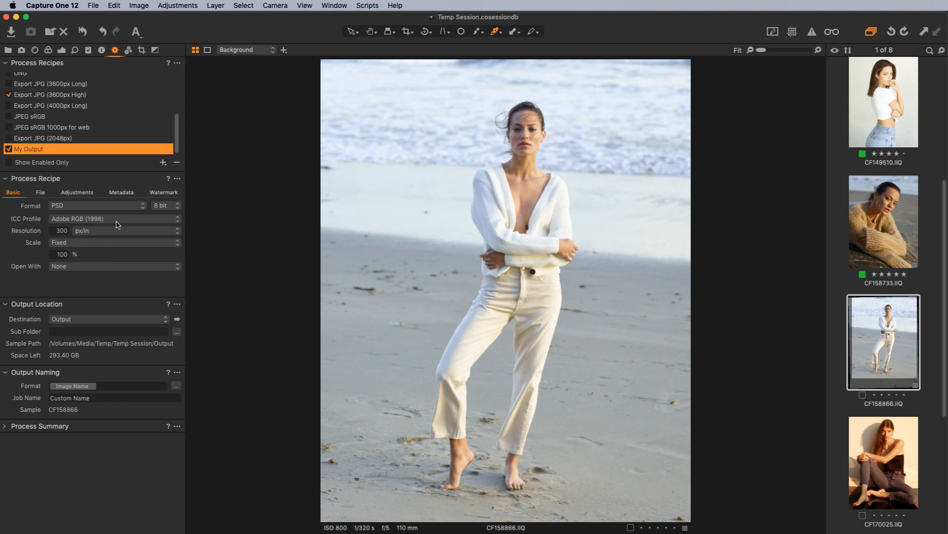
pyautogui.click(88, 265)
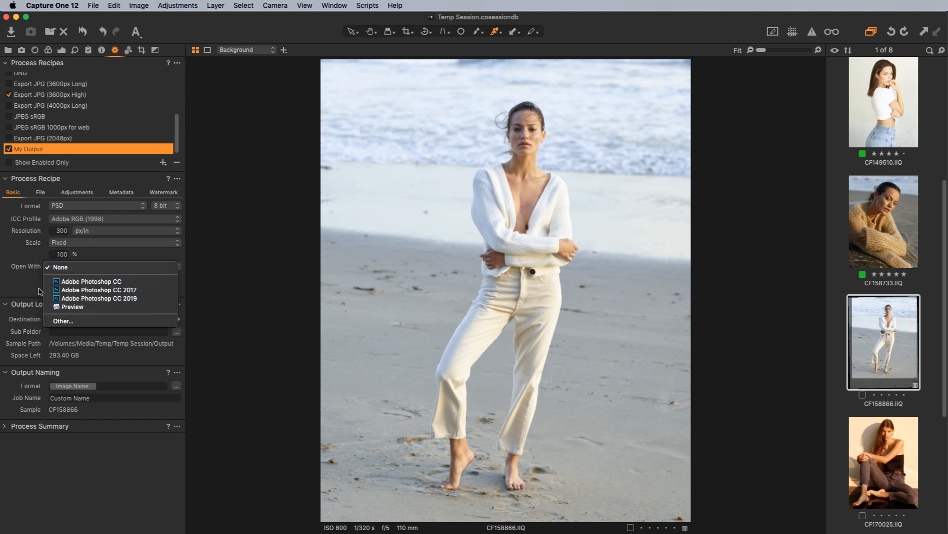
pyautogui.click(34, 289)
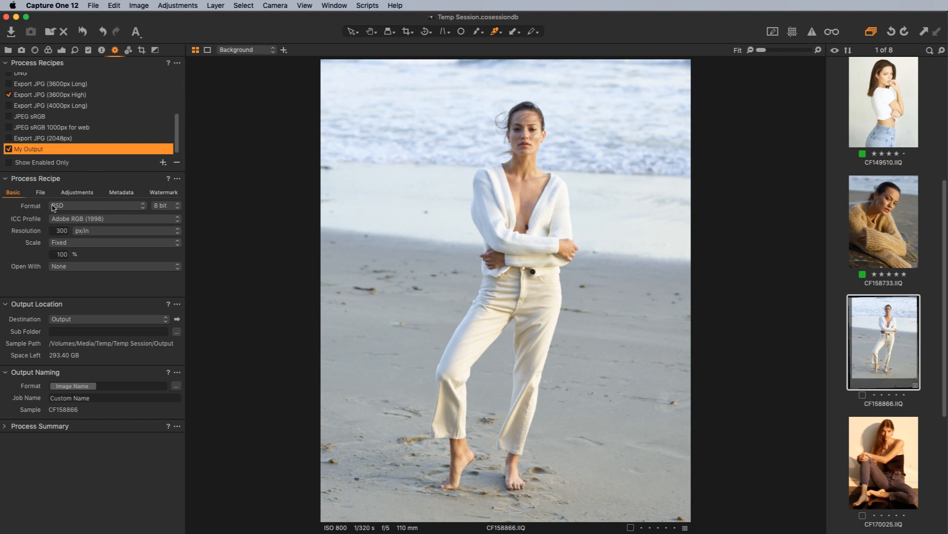
# Review the My Output recipe's file settings, output sharpening choices and metadata options.
pyautogui.click(40, 192)
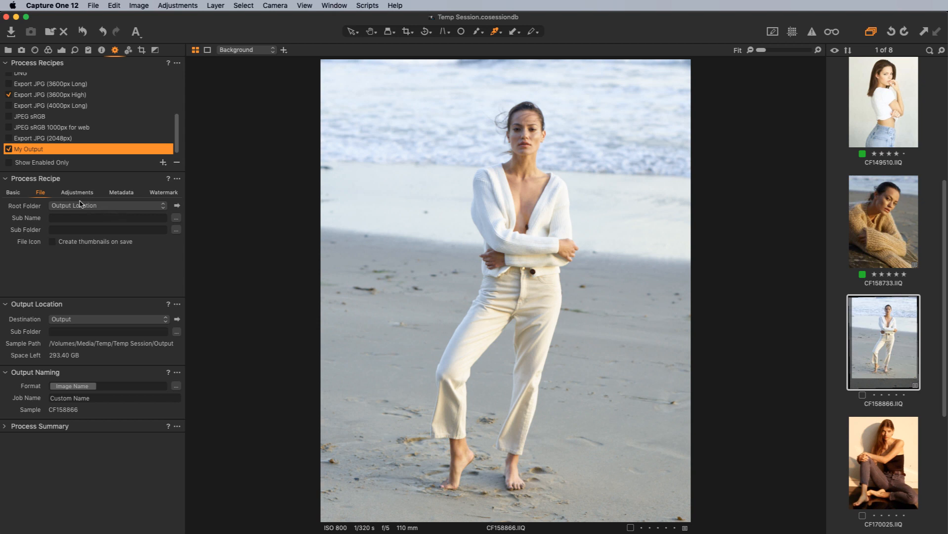
pyautogui.click(79, 196)
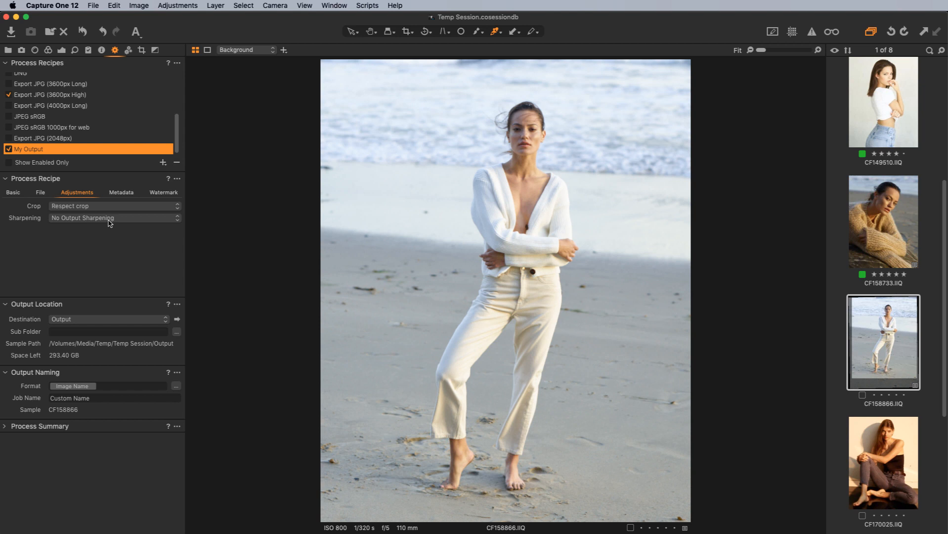
pyautogui.click(111, 220)
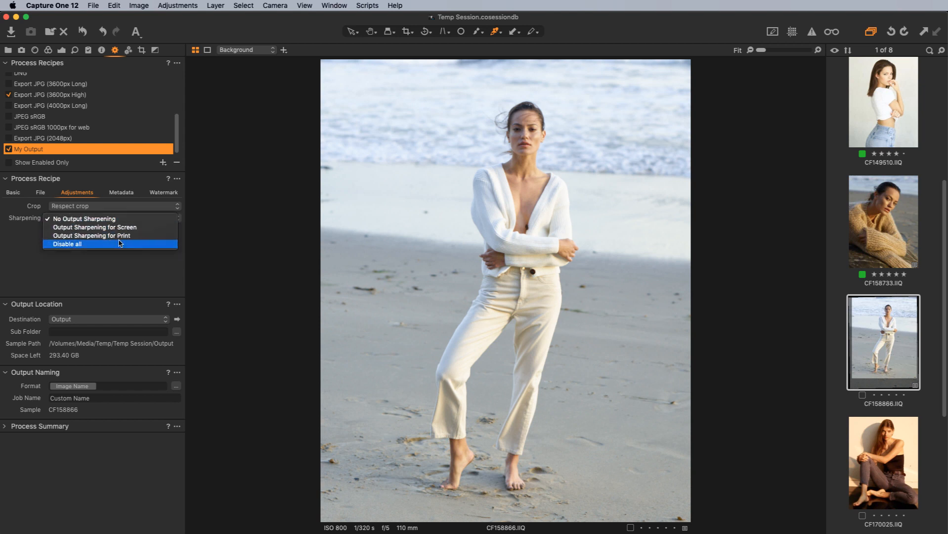
pyautogui.click(128, 258)
pyautogui.click(112, 196)
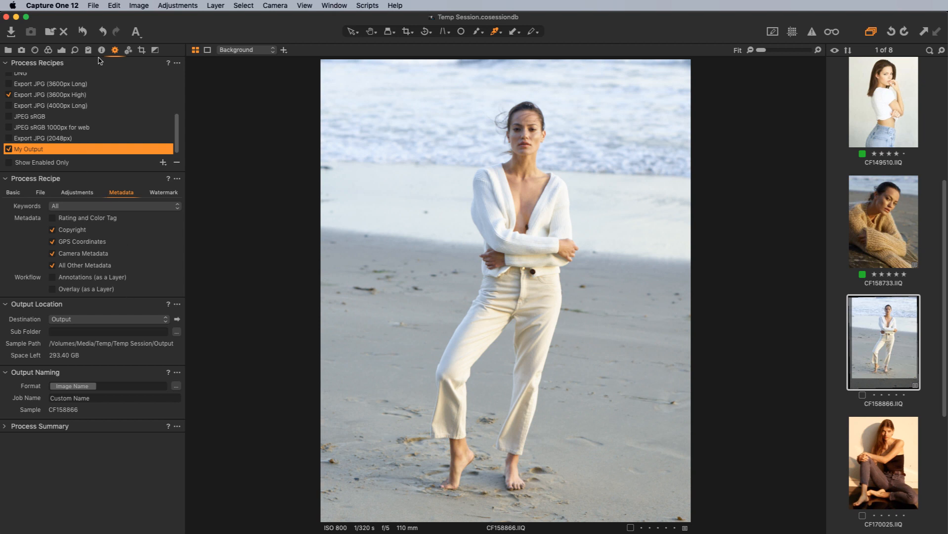
# Examine the beach photo's camera, GPS and IPTC metadata fields and return to the output recipes.
pyautogui.click(102, 51)
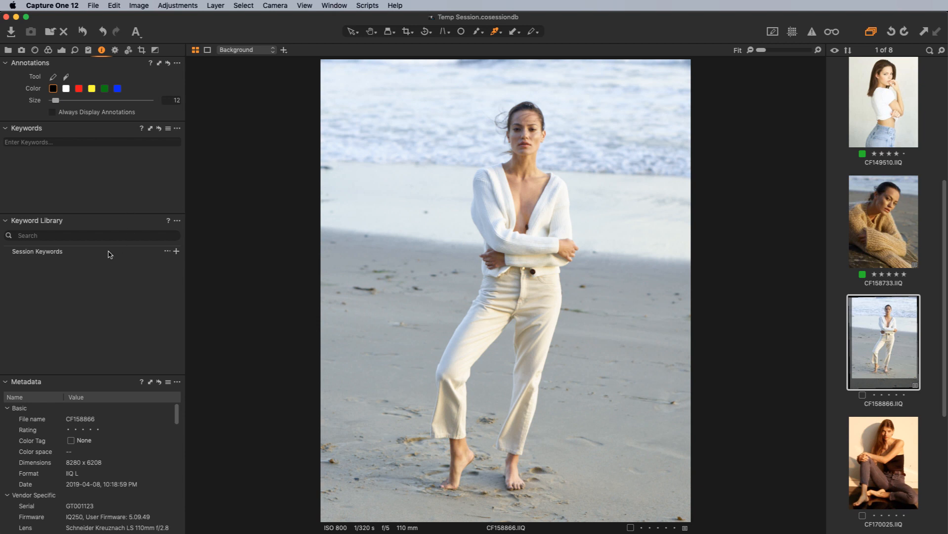
pyautogui.scroll(-10, 113, 447)
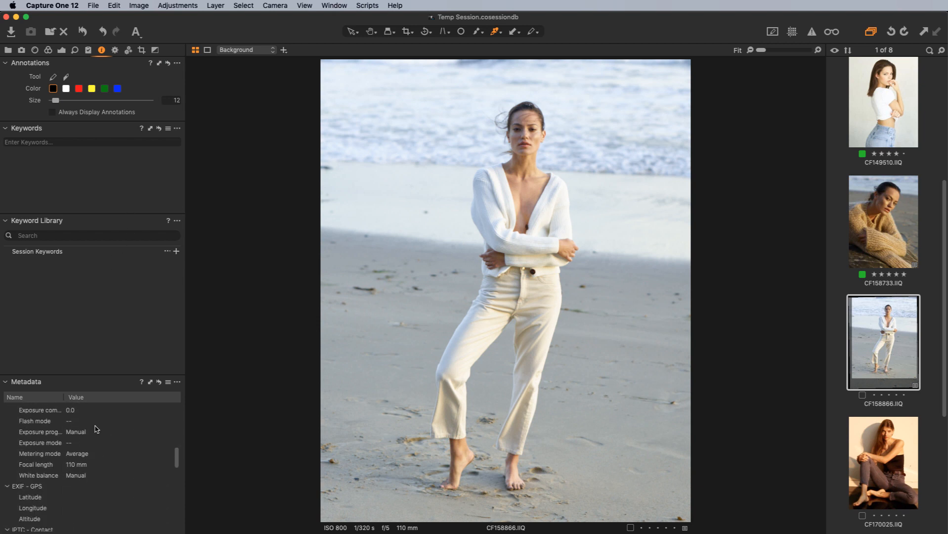
pyautogui.scroll(-5, 89, 495)
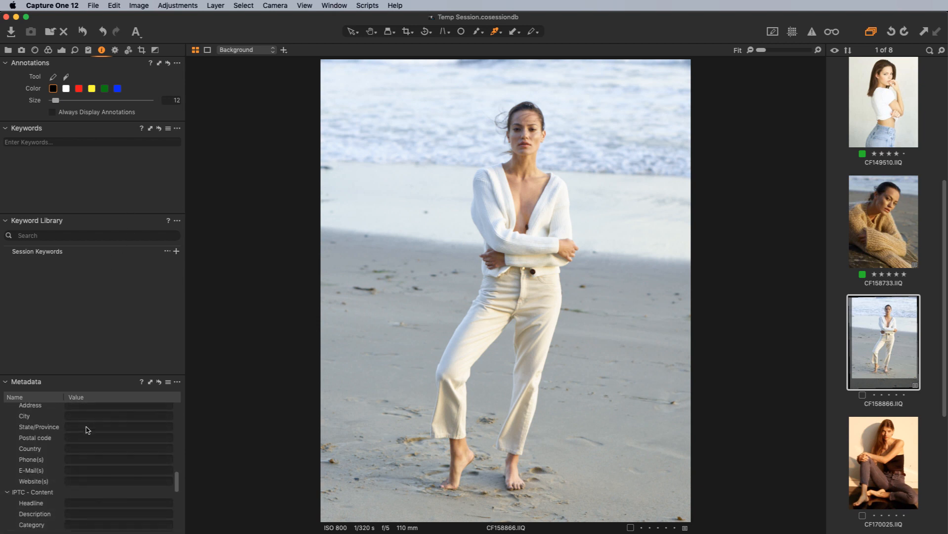
pyautogui.click(115, 50)
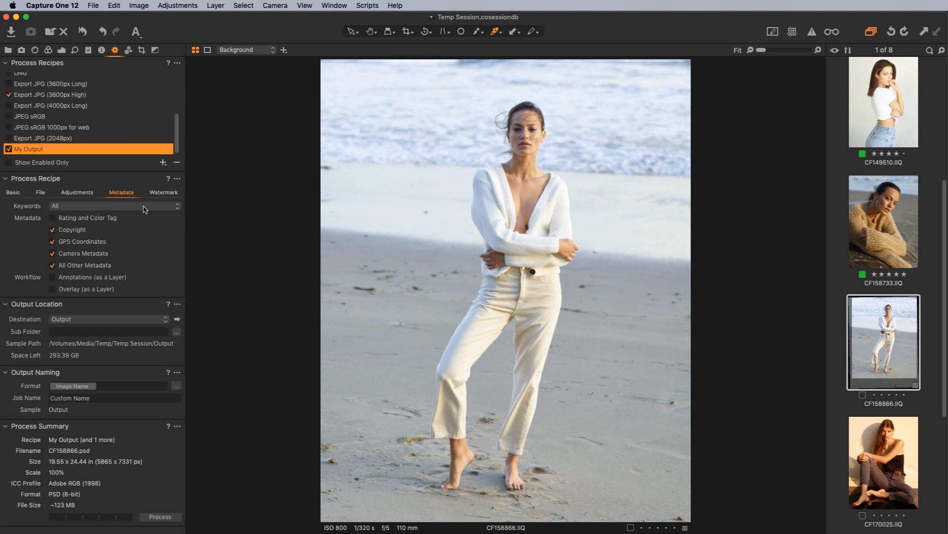
# Check the My Output recipe's watermark setting and go back through its file settings to the basic ones.
pyautogui.click(156, 195)
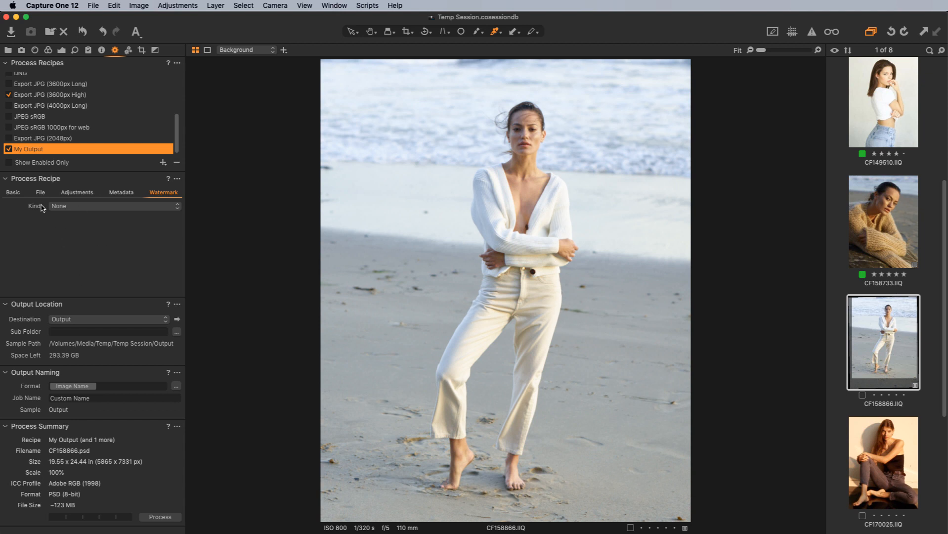
pyautogui.click(41, 193)
pyautogui.click(14, 193)
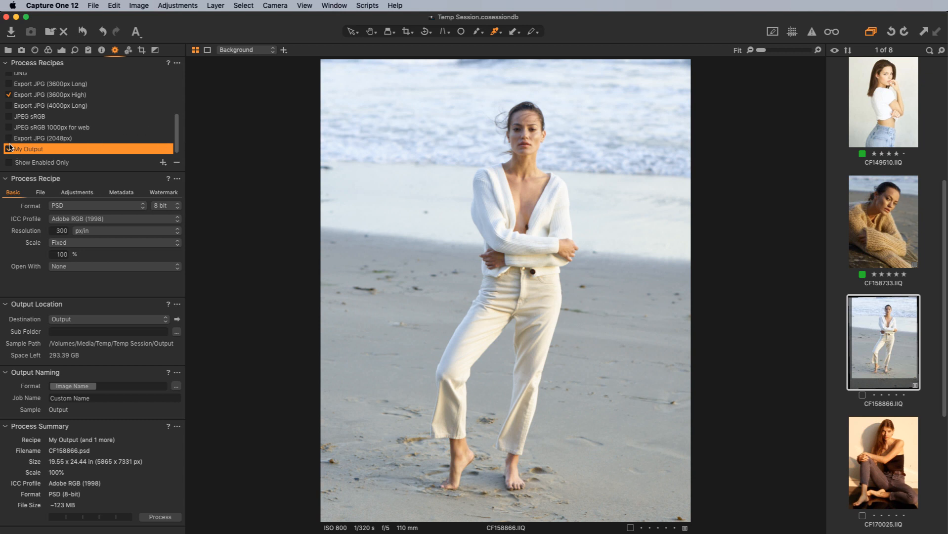
# Review the basic, file and adjustment settings of the Export JPG (3600px High) recipe.
pyautogui.moveTo(177, 131)
pyautogui.mouseDown()
pyautogui.moveTo(169, 86)
pyautogui.moveTo(165, 141)
pyautogui.mouseUp()
pyautogui.click(66, 96)
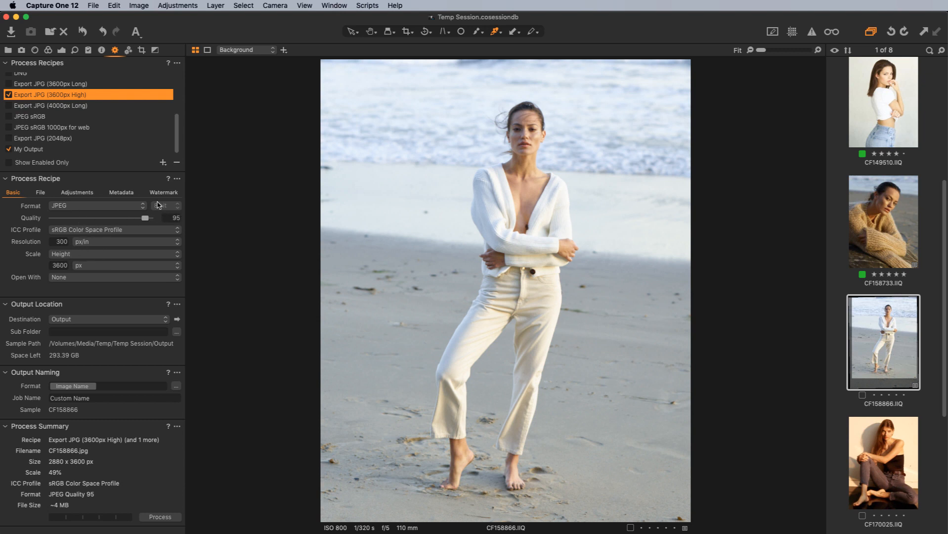
pyautogui.click(41, 192)
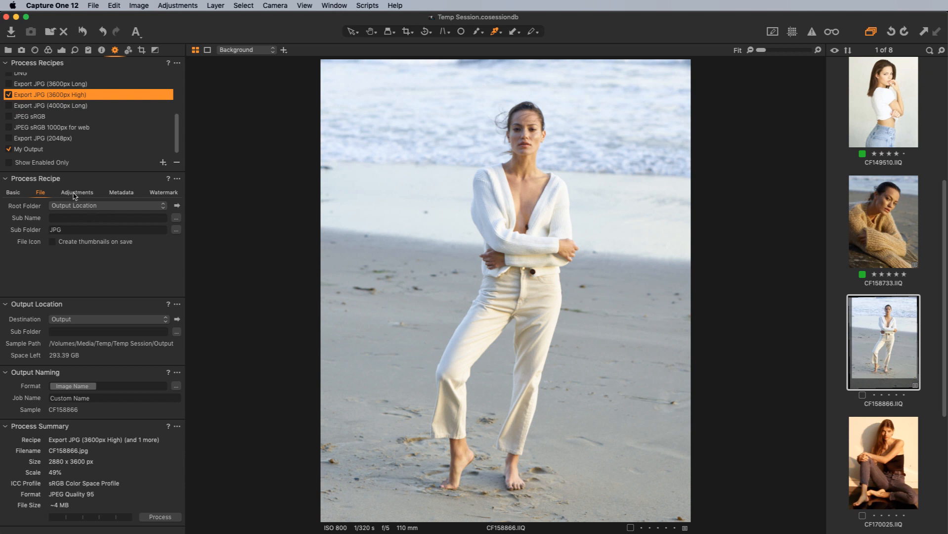
pyautogui.click(77, 193)
pyautogui.click(40, 194)
pyautogui.click(13, 194)
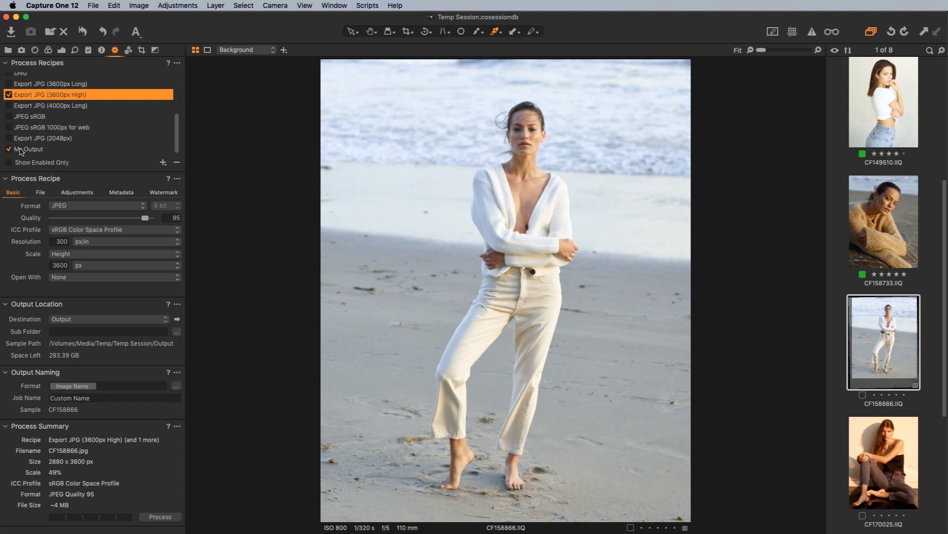
# Disable the My Output and Export JPG (3600px High) recipes and enable PSD (8 bit) instead.
pyautogui.click(9, 149)
pyautogui.click(9, 94)
pyautogui.scroll(5, 174, 123)
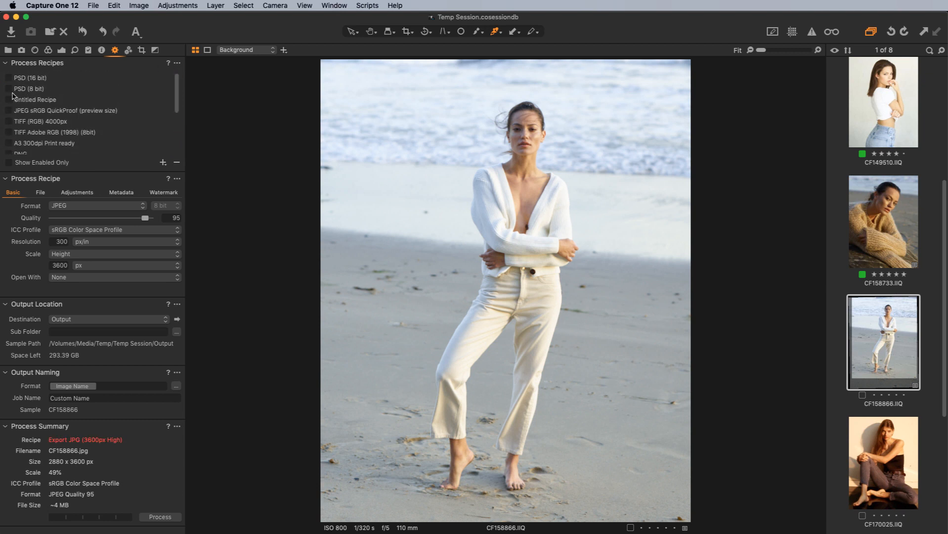
pyautogui.click(31, 92)
pyautogui.click(8, 88)
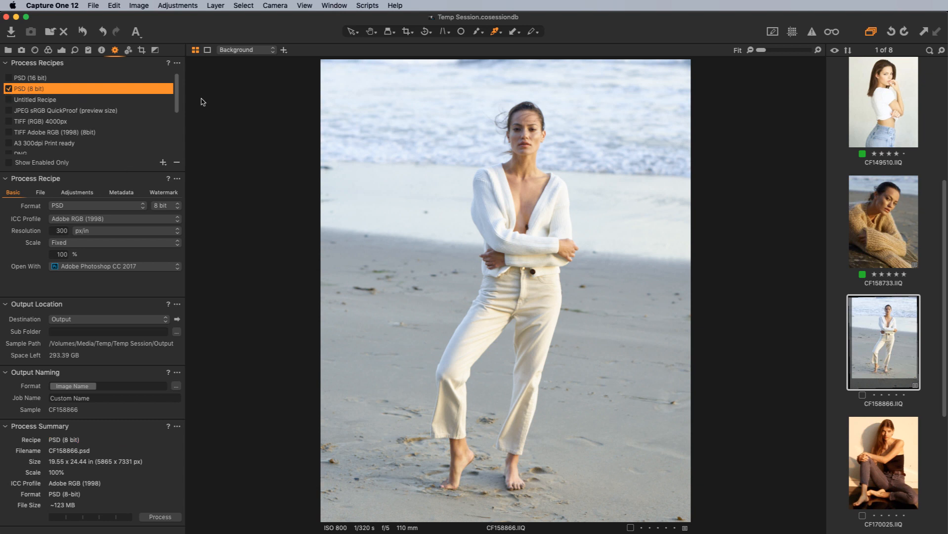
# Compare the PSD (16 bit) and PSD (8 bit) recipes, and process CF158866.IIQ with the PSD (8 bit) recipe.
pyautogui.scroll(-5, 179, 98)
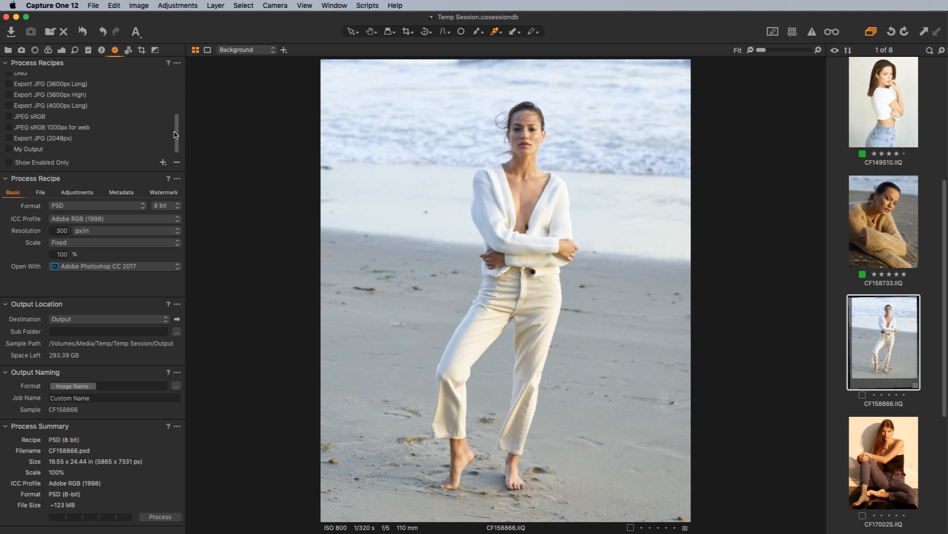
pyautogui.moveTo(176, 135); pyautogui.dragTo(169, 91)
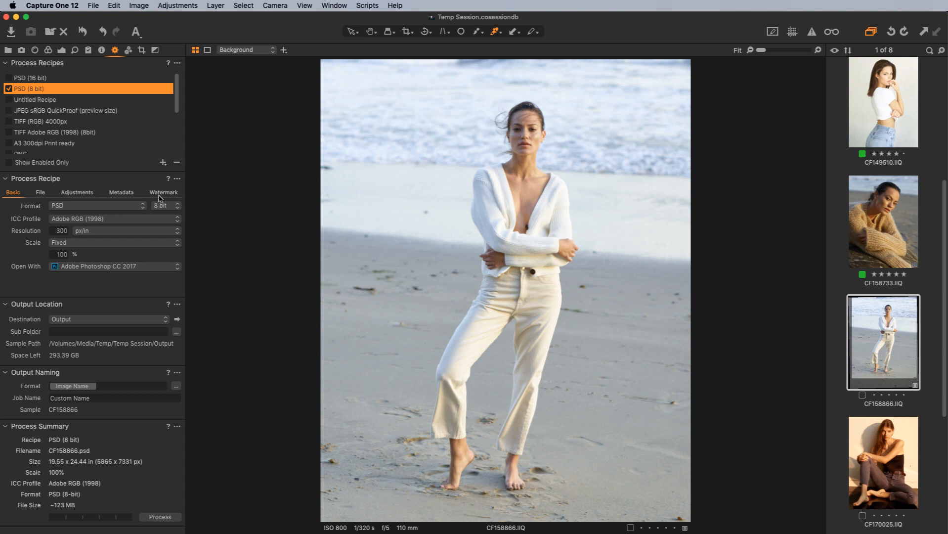
pyautogui.click(91, 78)
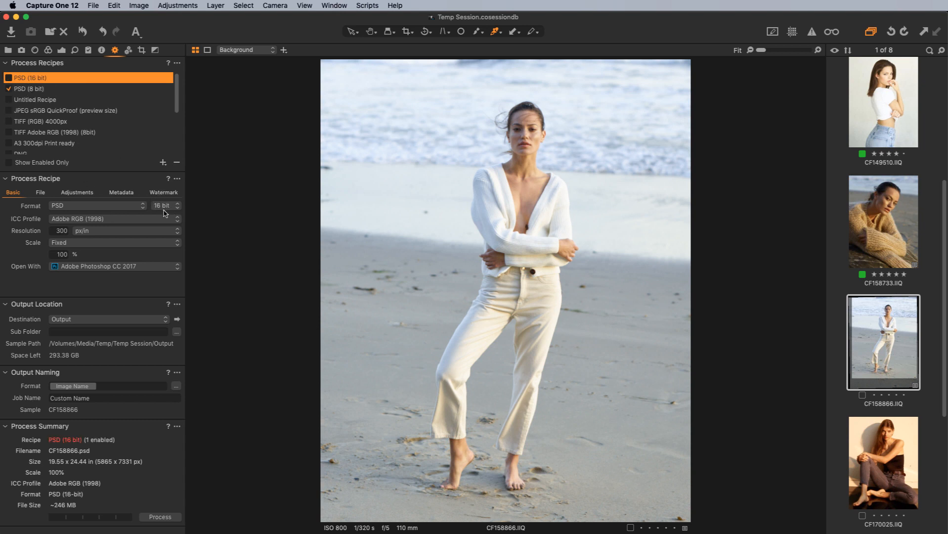
pyautogui.click(72, 90)
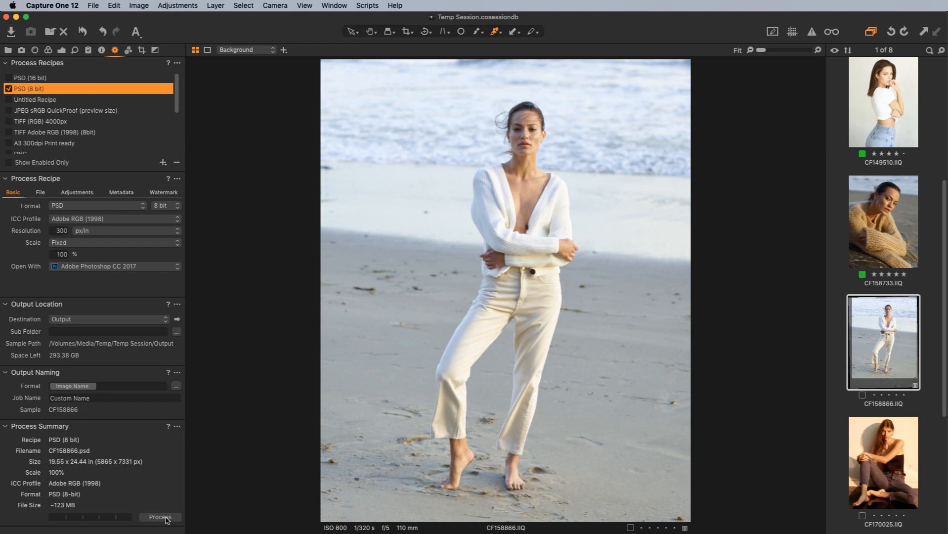
pyautogui.click(165, 517)
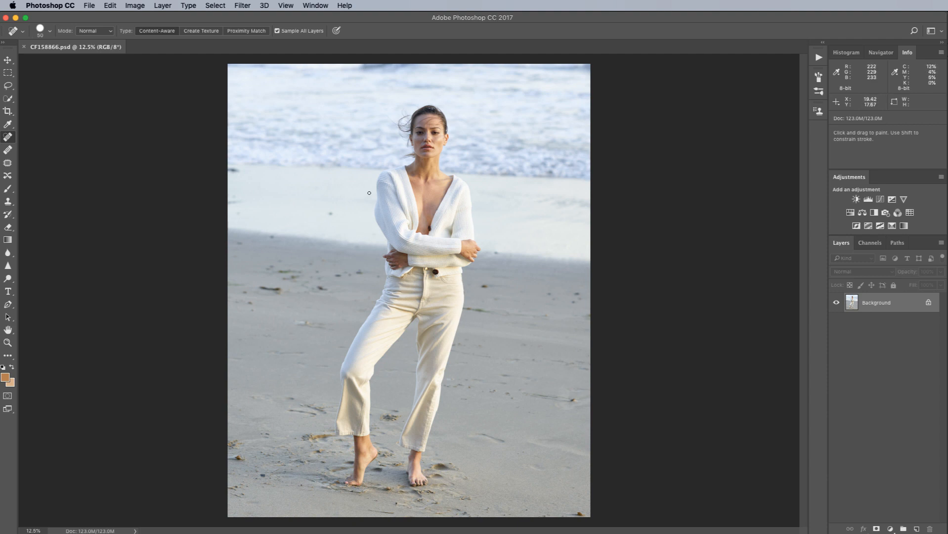
# In Photoshop, extend the beach photo's canvas slightly with a 4:5 portrait content-aware crop and save the PSD.
pyautogui.press('c')
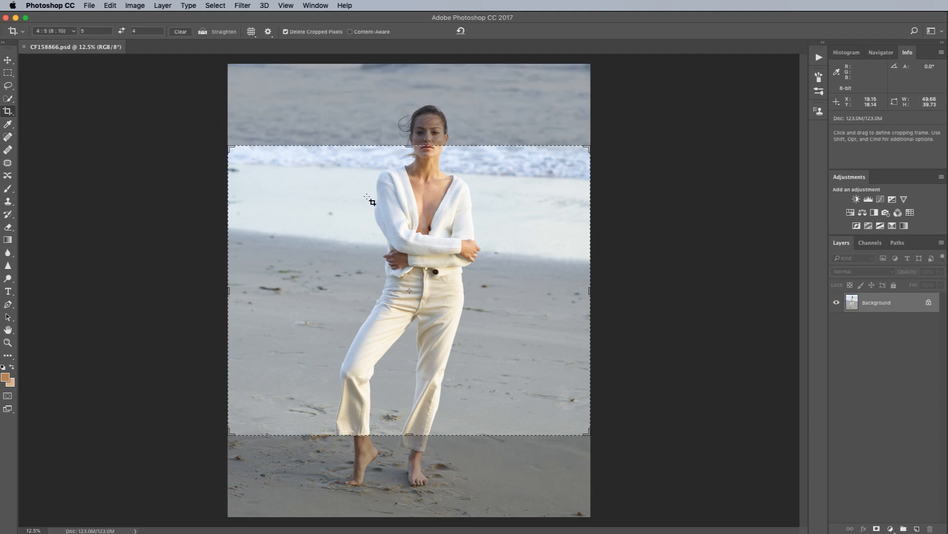
pyautogui.click(122, 31)
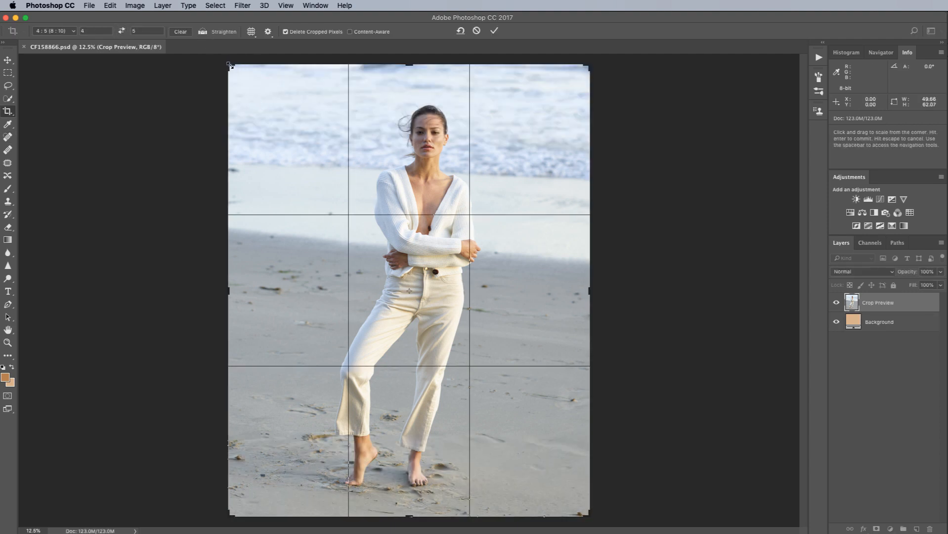
pyautogui.moveTo(230, 64); pyautogui.dragTo(224, 59)
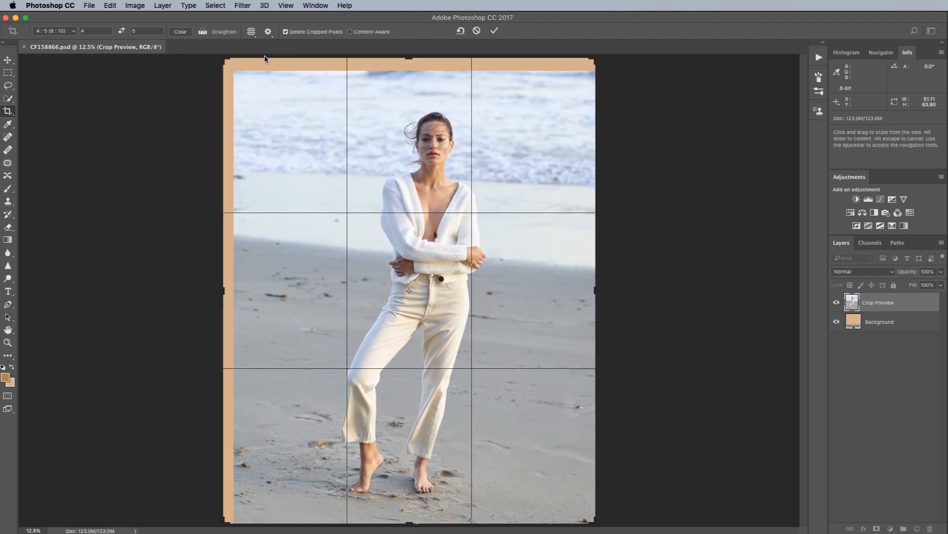
pyautogui.click(371, 31)
pyautogui.press('Return')
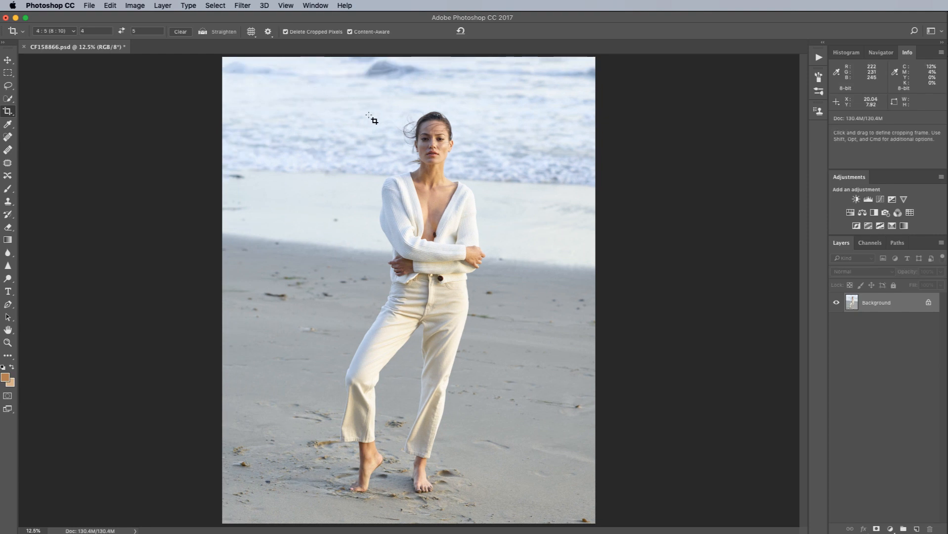
pyautogui.press('super+s')
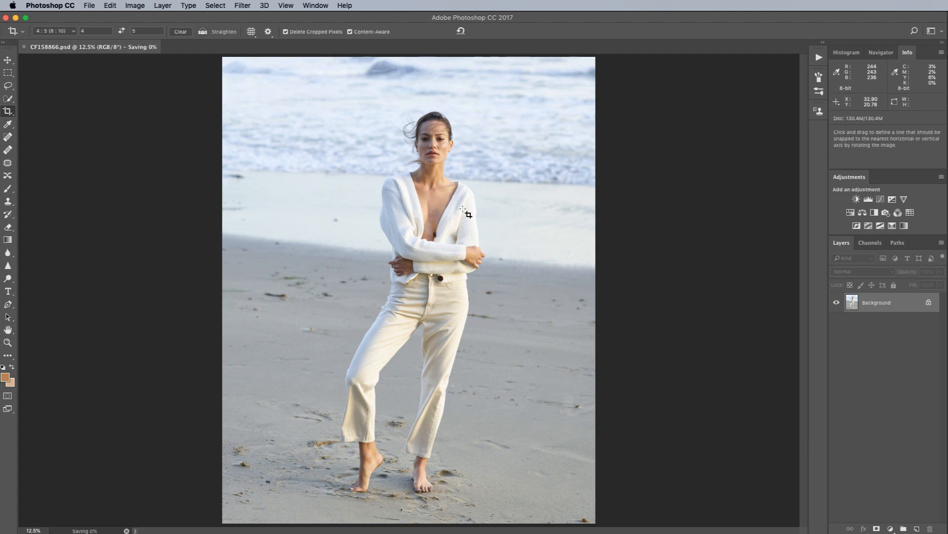
# Switch back to Capture One and display CF158866.psd from the session's Output Folder.
pyautogui.hotkey('ctrl', 'Up')
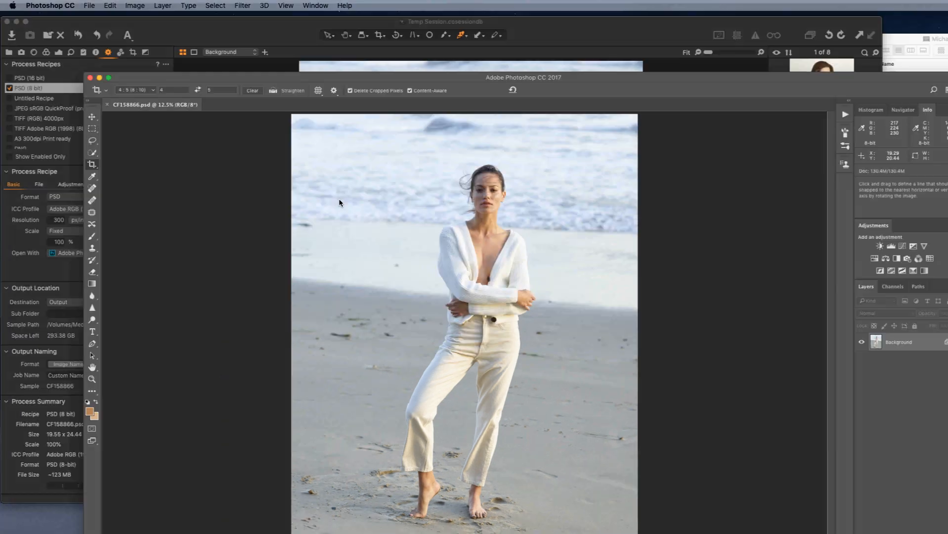
pyautogui.click(293, 145)
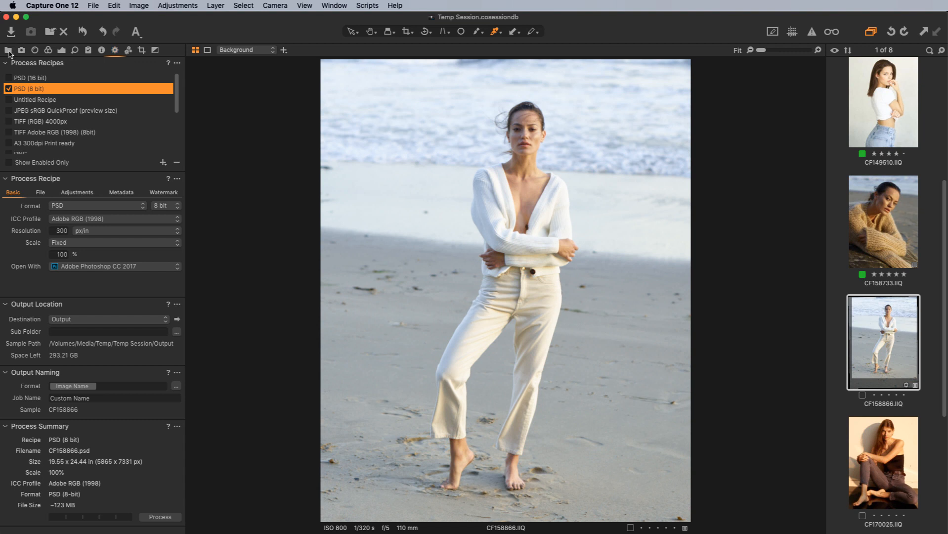
pyautogui.click(8, 50)
pyautogui.click(50, 123)
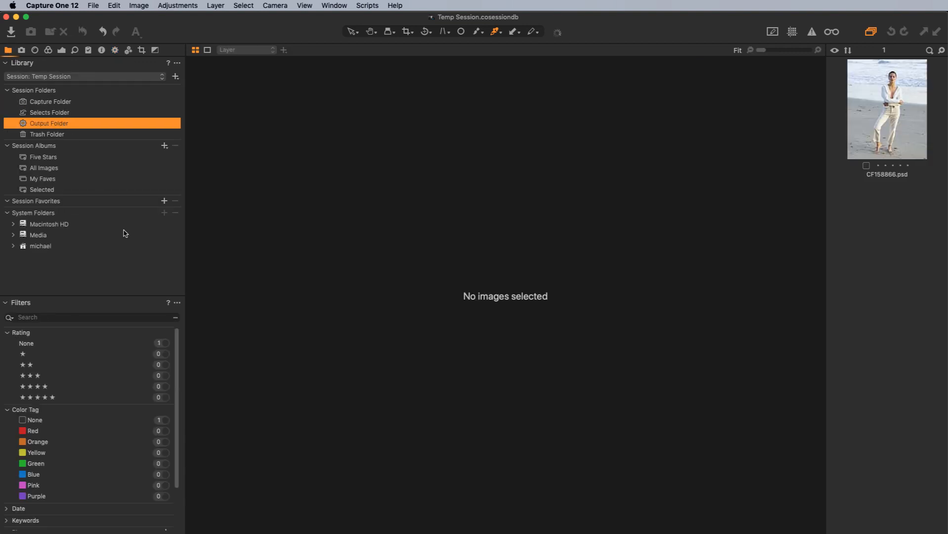
pyautogui.click(893, 128)
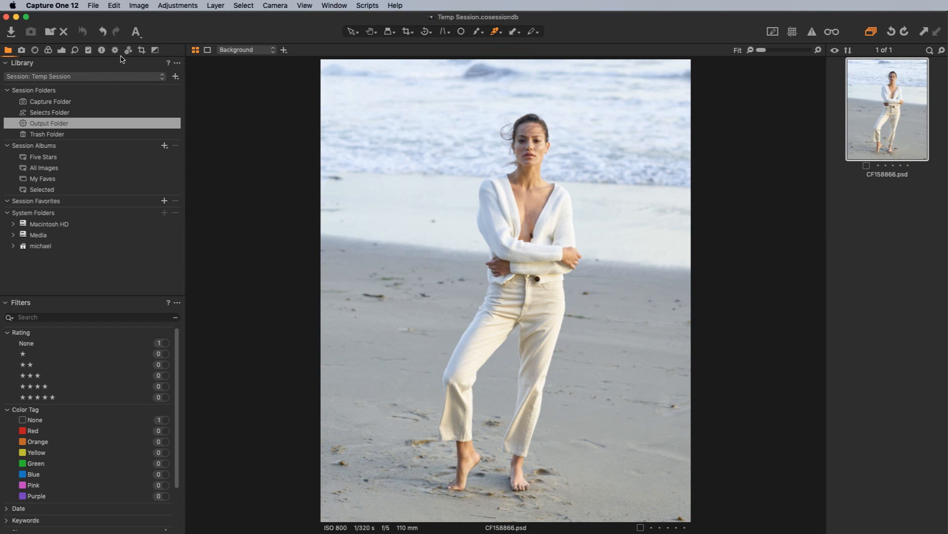
# Apply the JPEG-3600-Output user style to CF158866.psd.
pyautogui.click(88, 50)
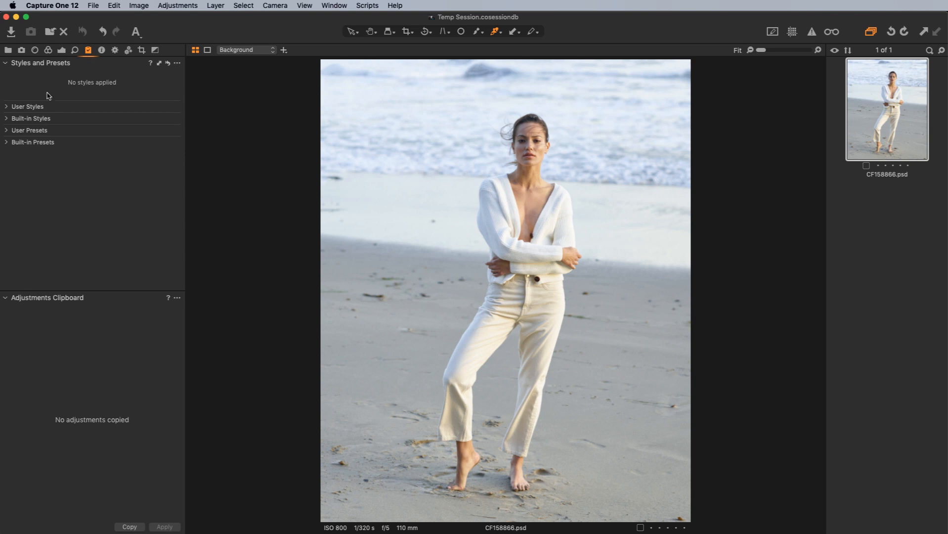
pyautogui.click(20, 107)
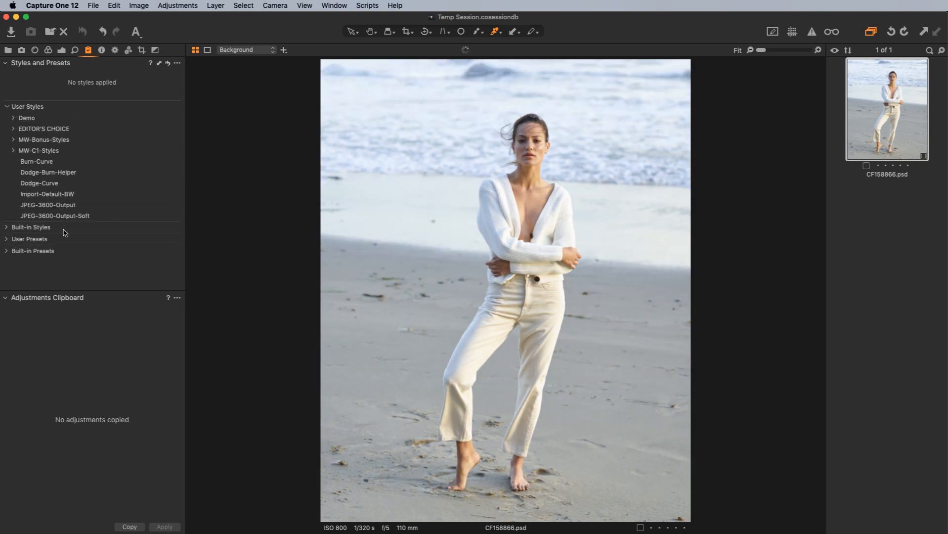
pyautogui.click(72, 206)
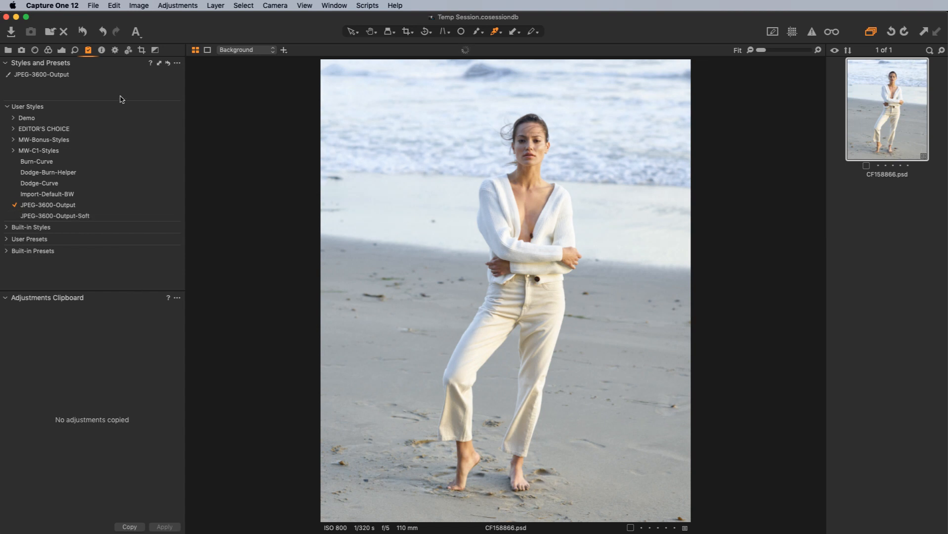
# Compare CF158866.psd before and after the style, and examine its sharpening and film grain settings.
pyautogui.keyDown('alt'); pyautogui.click(85, 31); pyautogui.keyUp('alt')
pyautogui.keyDown('alt'); pyautogui.click(85, 31); pyautogui.keyUp('alt')
pyautogui.keyDown('alt'); pyautogui.click(85, 30); pyautogui.keyUp('alt')
pyautogui.click(75, 50)
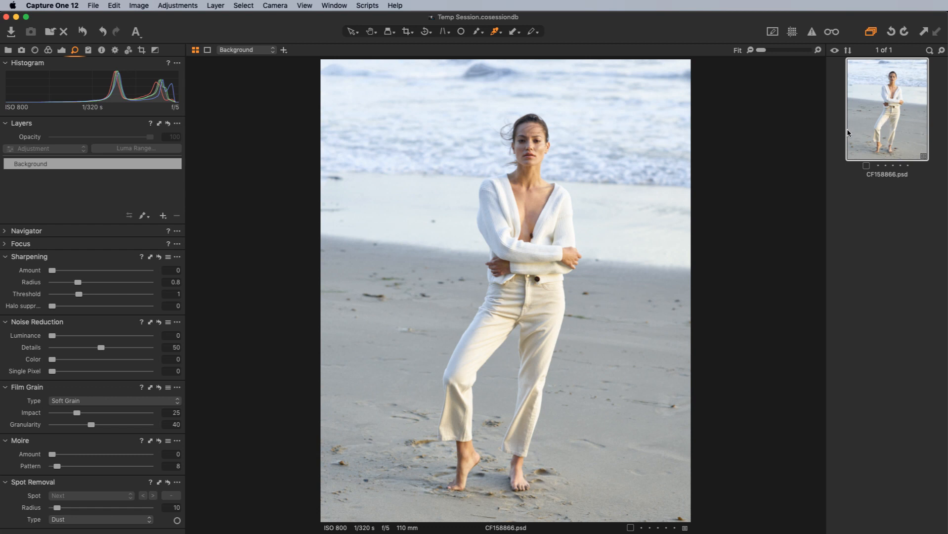
# Create a new variant of CF158866.psd and apply the MW-07-BW-Portrait user style to it.
pyautogui.rightClick(886, 118)
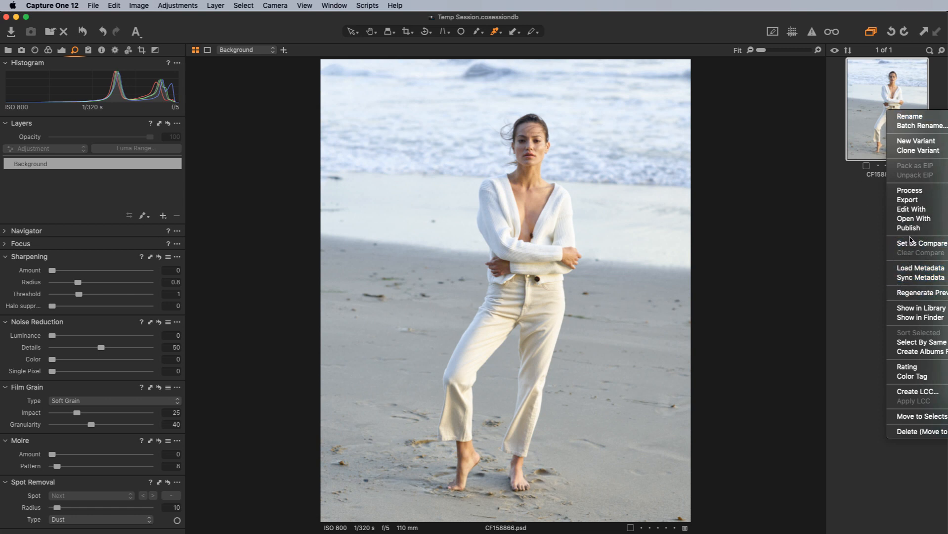
pyautogui.click(911, 143)
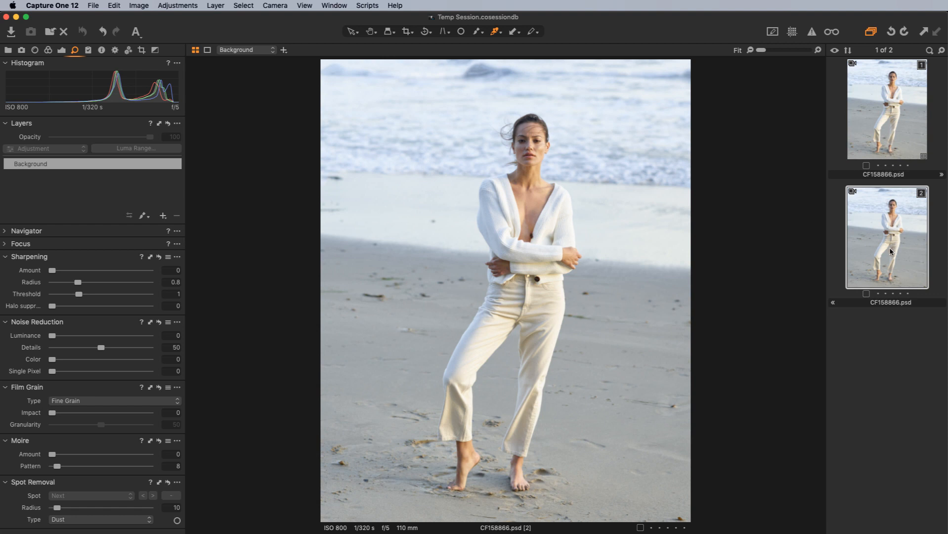
pyautogui.click(154, 50)
pyautogui.click(88, 50)
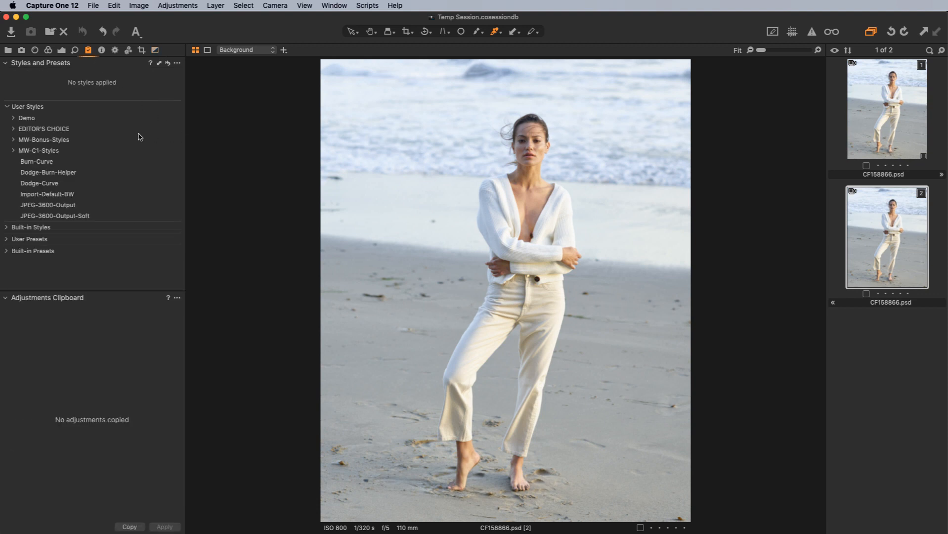
pyautogui.click(13, 150)
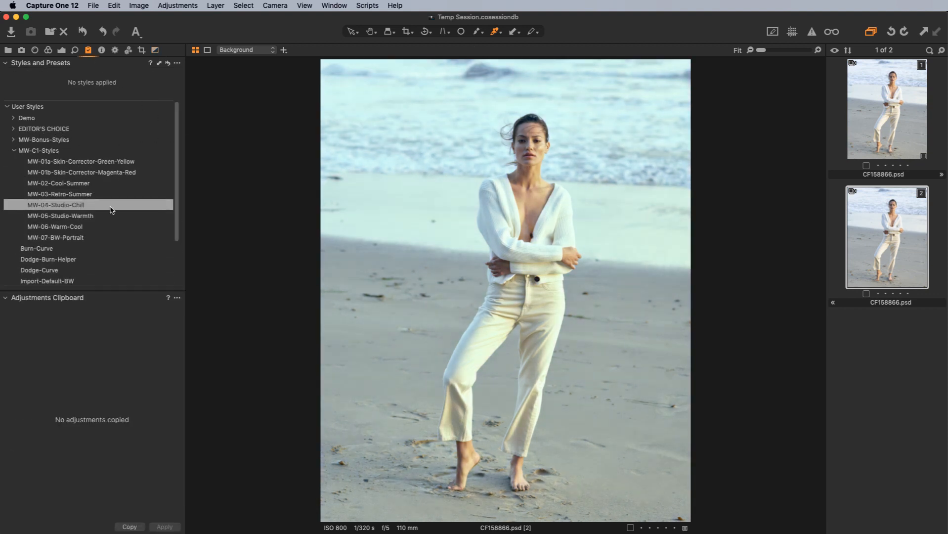
pyautogui.click(106, 238)
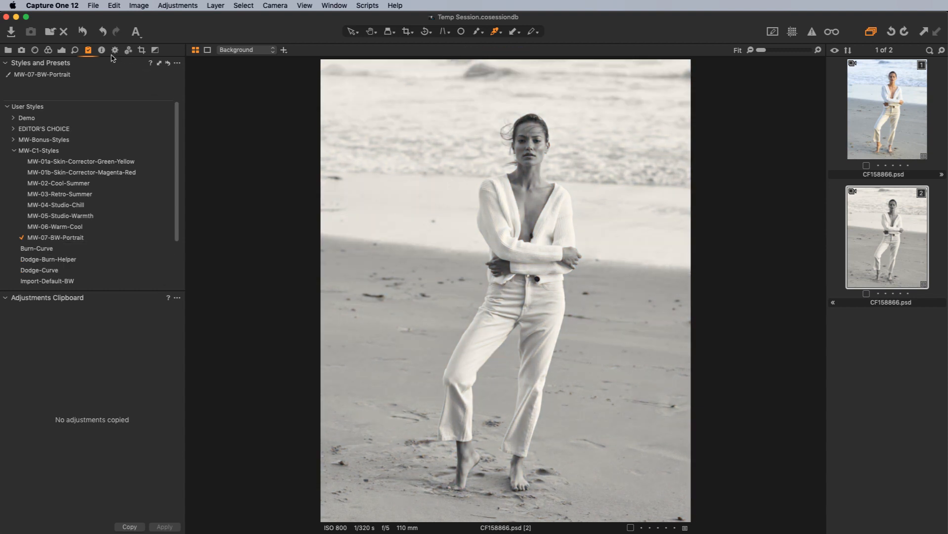
# View the black-and-white variant's exposure and curve settings, and select both variants for side-by-side comparison.
pyautogui.click(62, 51)
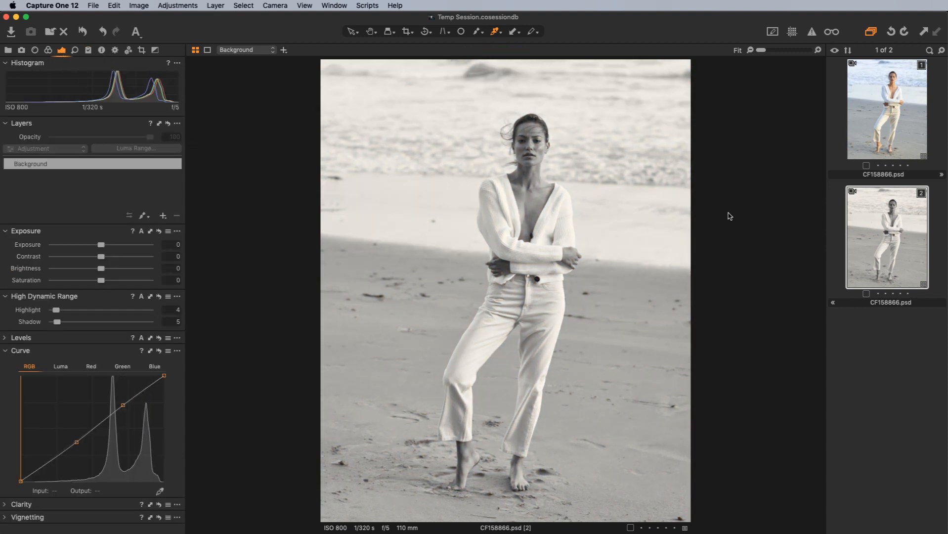
pyautogui.click(879, 143)
pyautogui.click(887, 242)
pyautogui.keyDown('super'); pyautogui.click(899, 150); pyautogui.keyUp('super')
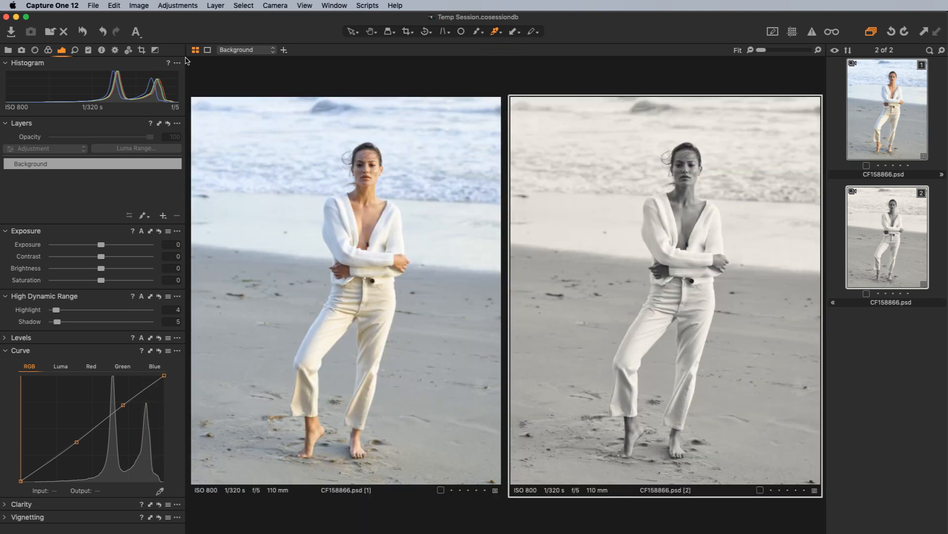
# Disable the PSD (8 bit) recipe and enable Export JPG (3600px Long) for the two selected variants.
pyautogui.click(115, 50)
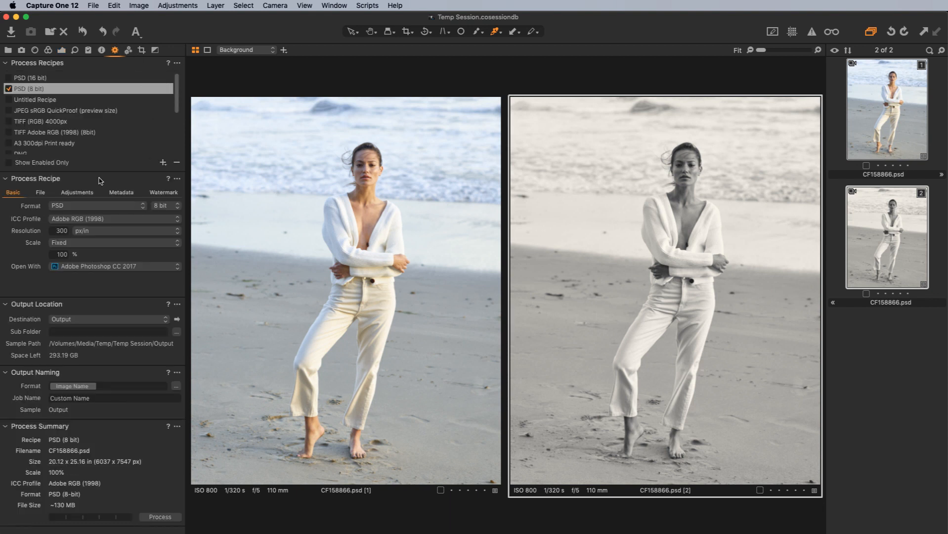
pyautogui.scroll(-1, 170, 106)
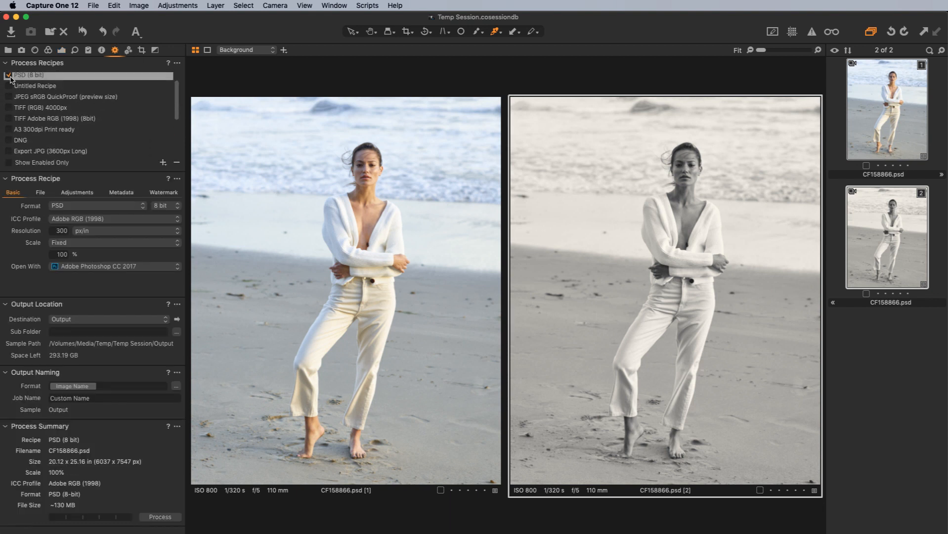
pyautogui.moveTo(174, 97); pyautogui.dragTo(187, 133)
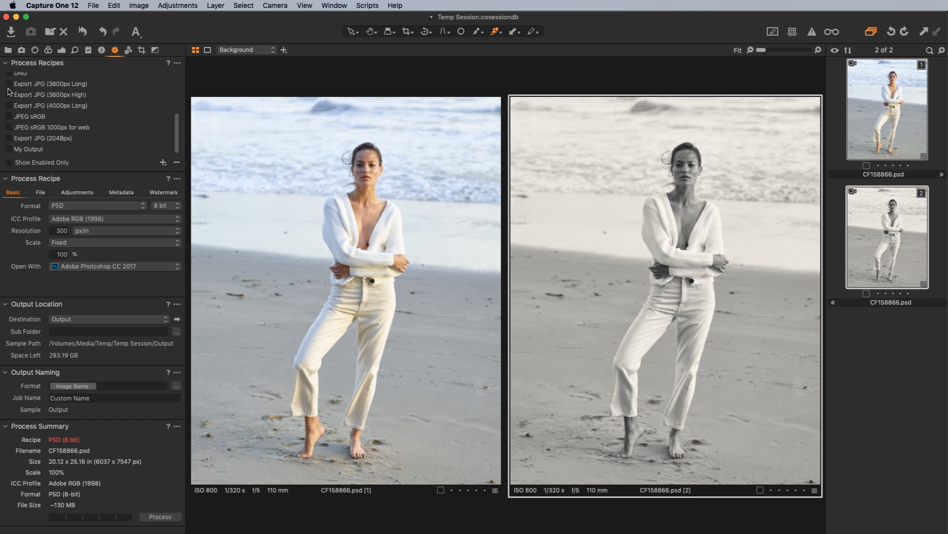
pyautogui.click(26, 87)
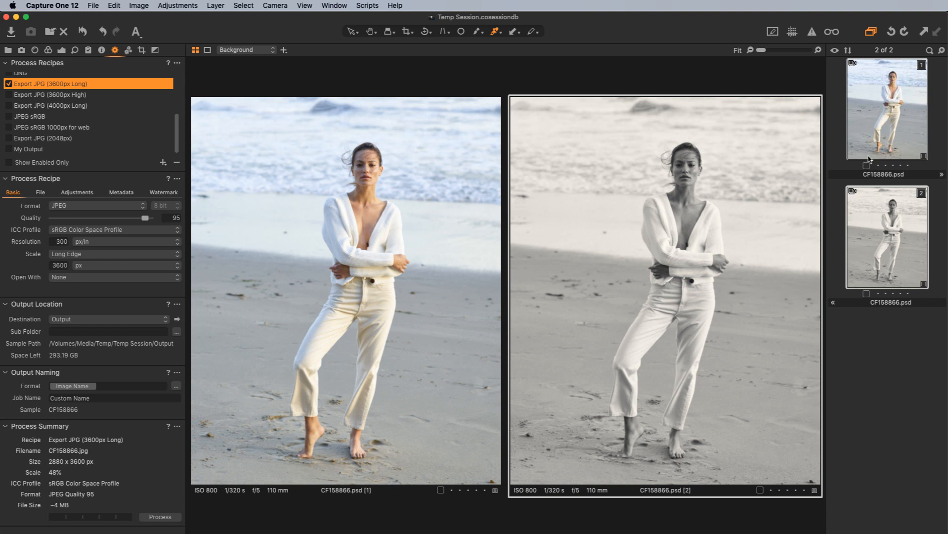
# Create another new variant from the first color variant of CF158866.psd and compare the two.
pyautogui.click(890, 132)
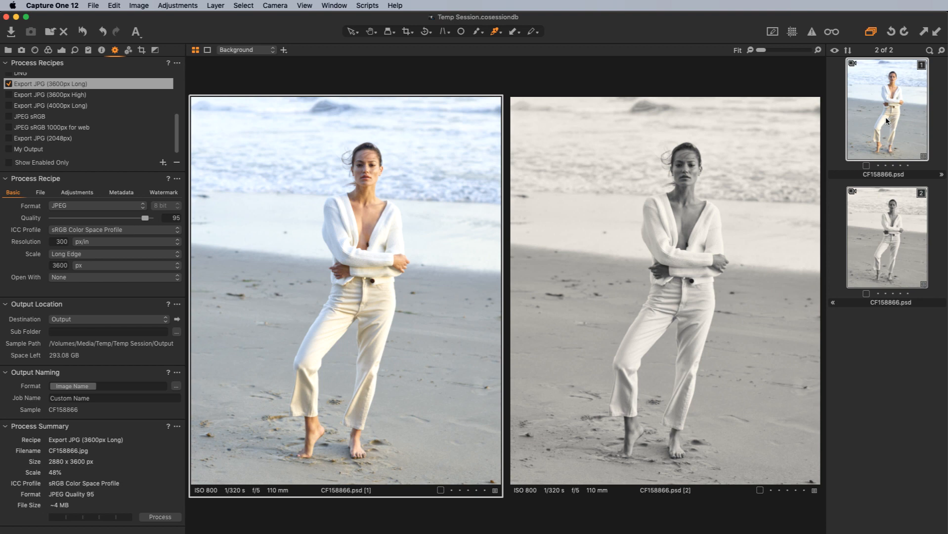
pyautogui.click(907, 114)
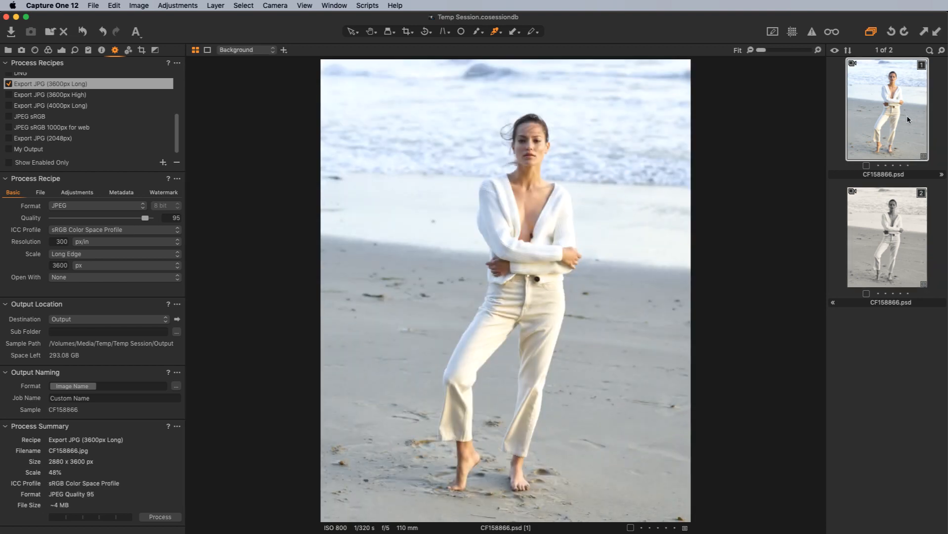
pyautogui.rightClick(878, 134)
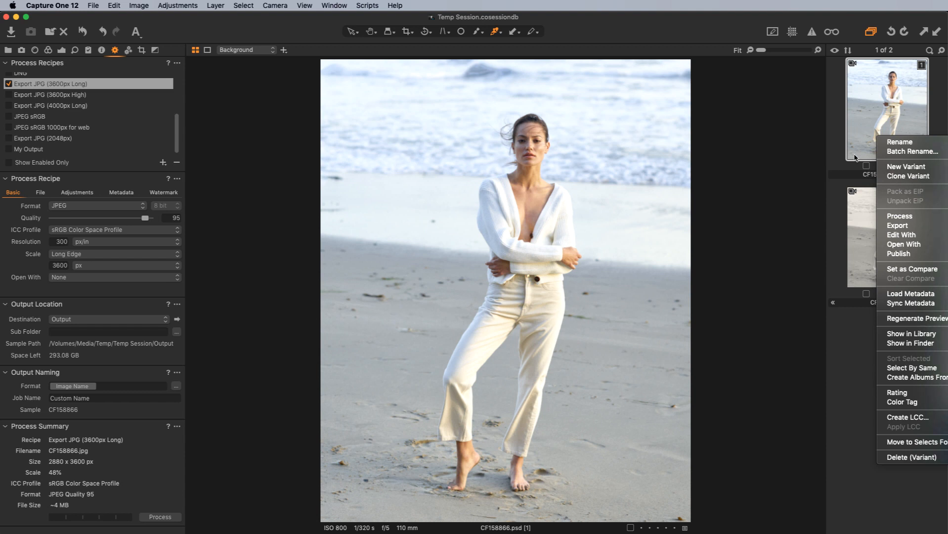
pyautogui.click(892, 167)
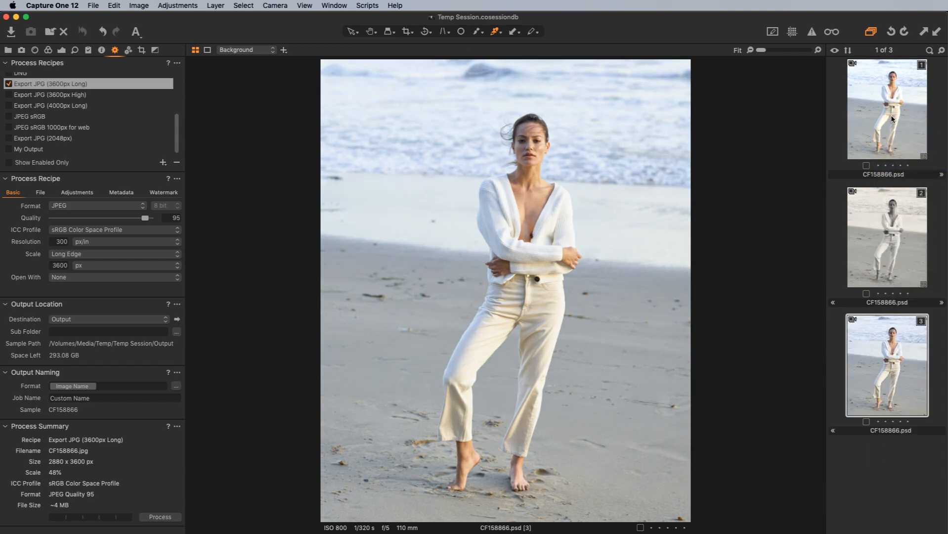
pyautogui.click(880, 355)
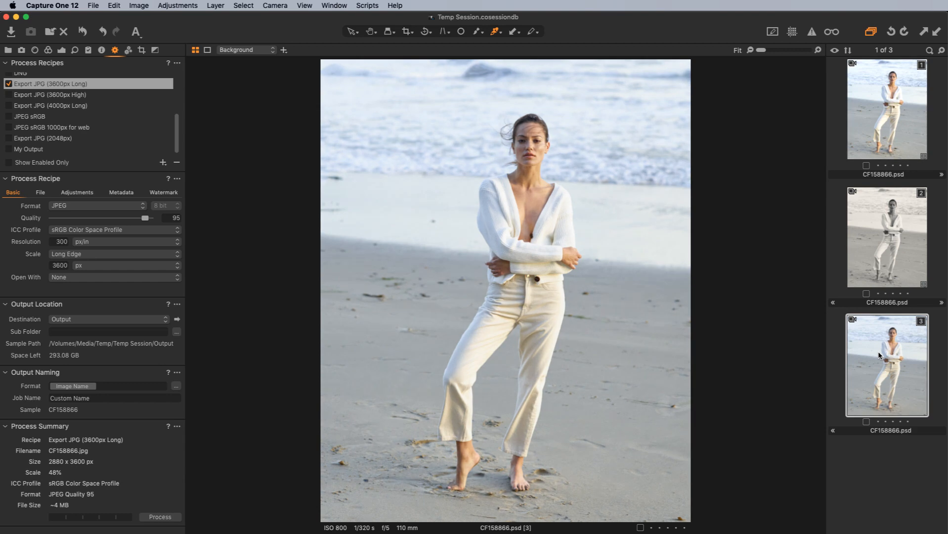
pyautogui.click(877, 120)
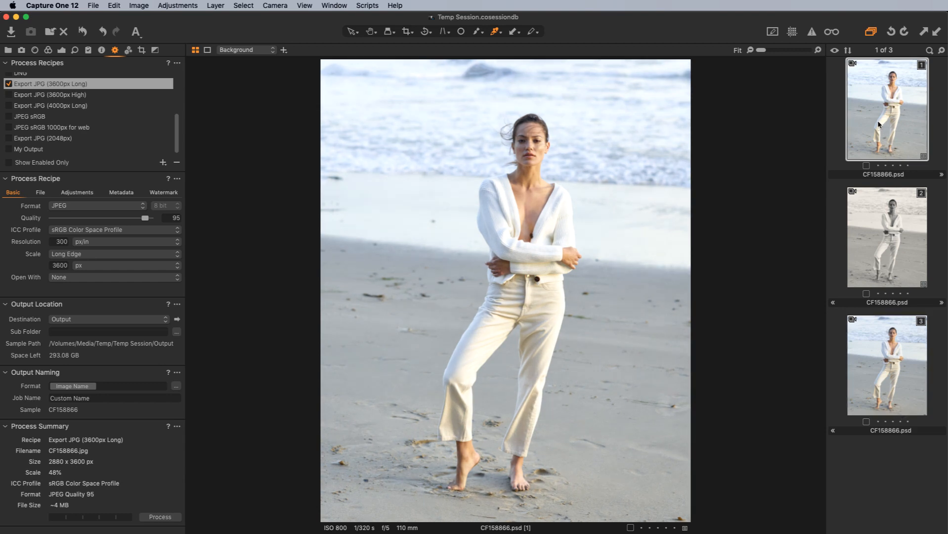
# Copy the adjustments from the first variant of CF158866.psd and apply them to the third variant.
pyautogui.click(886, 346)
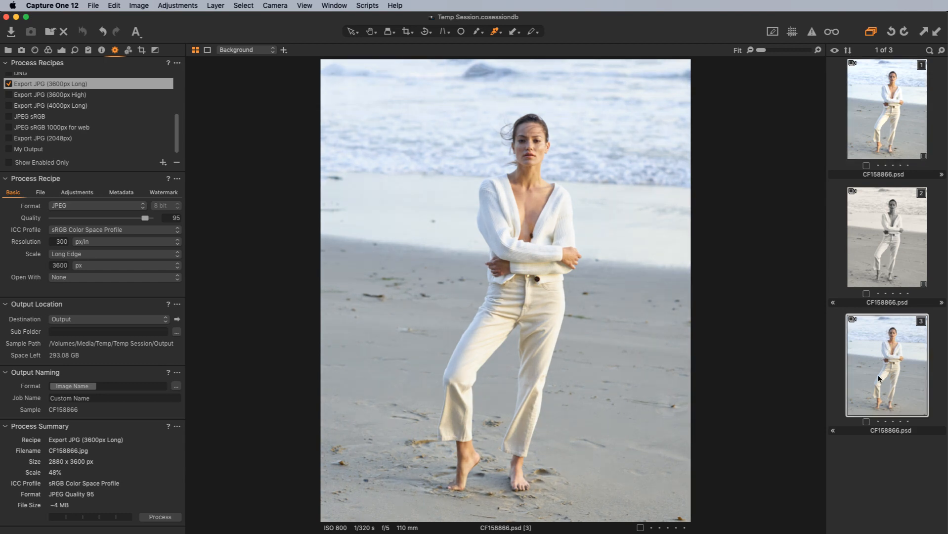
pyautogui.click(895, 117)
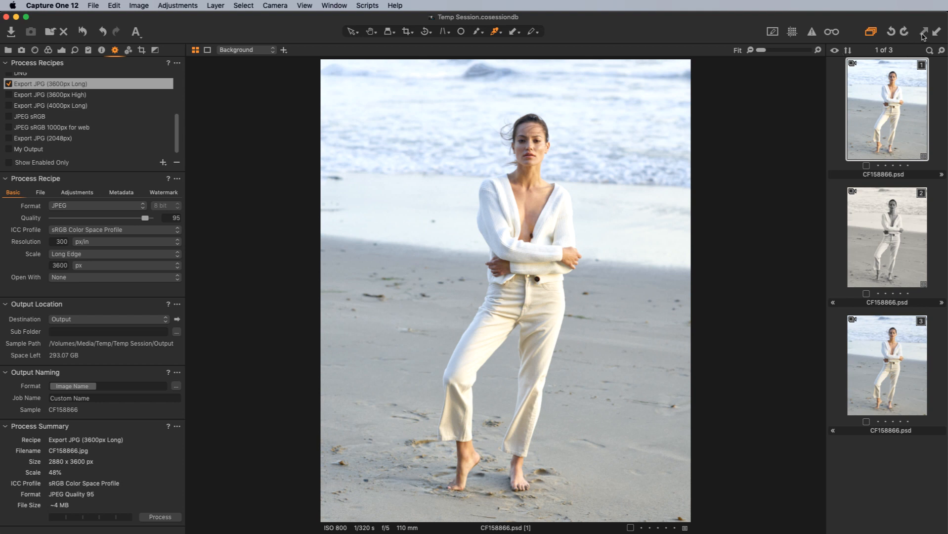
pyautogui.click(863, 368)
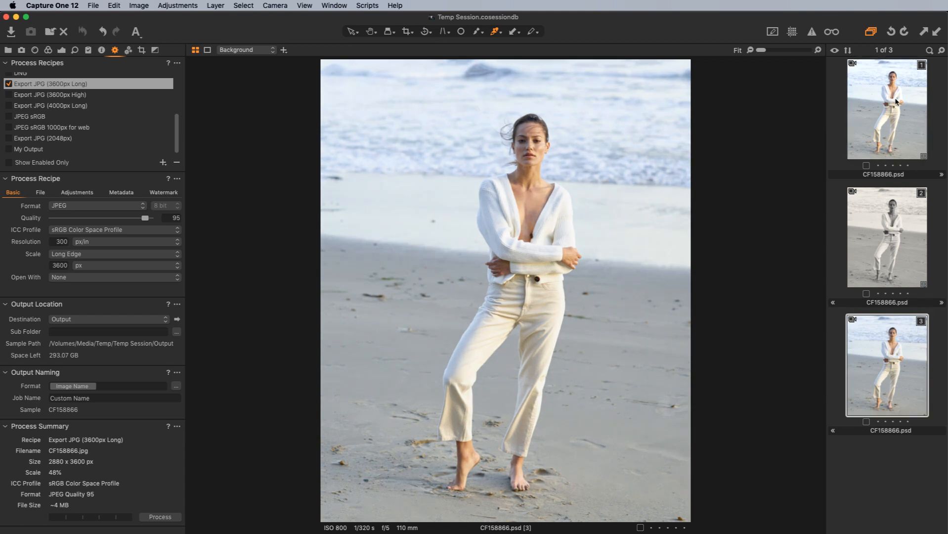
pyautogui.click(938, 33)
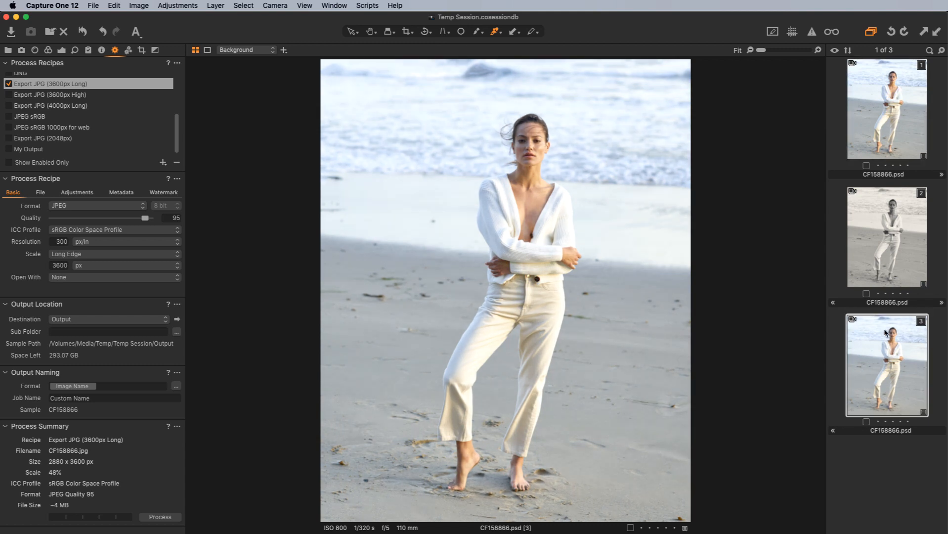
# Compare the first and third variants, and reset the adjustments on the third variant.
pyautogui.click(861, 112)
pyautogui.click(876, 386)
pyautogui.click(83, 32)
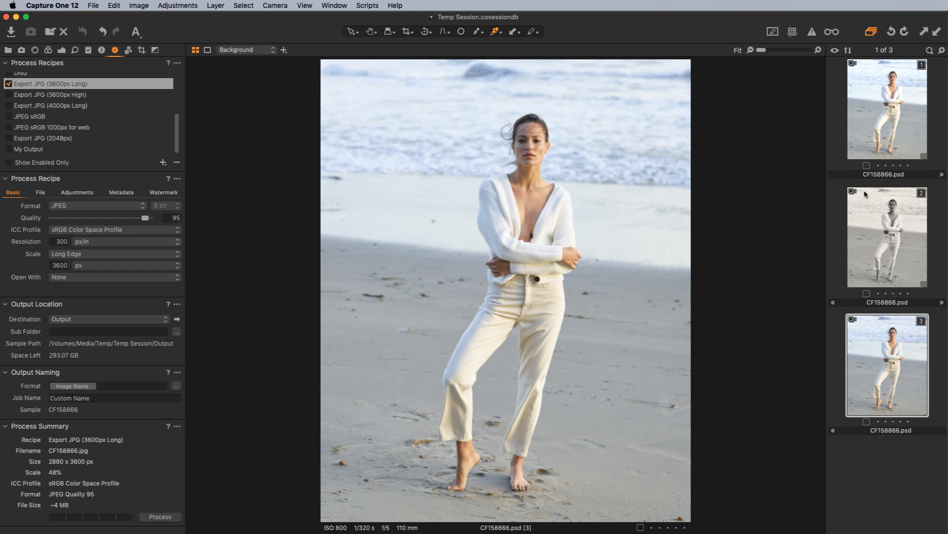
# Select all three variants with the first as primary, and copy and apply its checked adjustments, including Grain and Clarity, to the others.
pyautogui.click(895, 121)
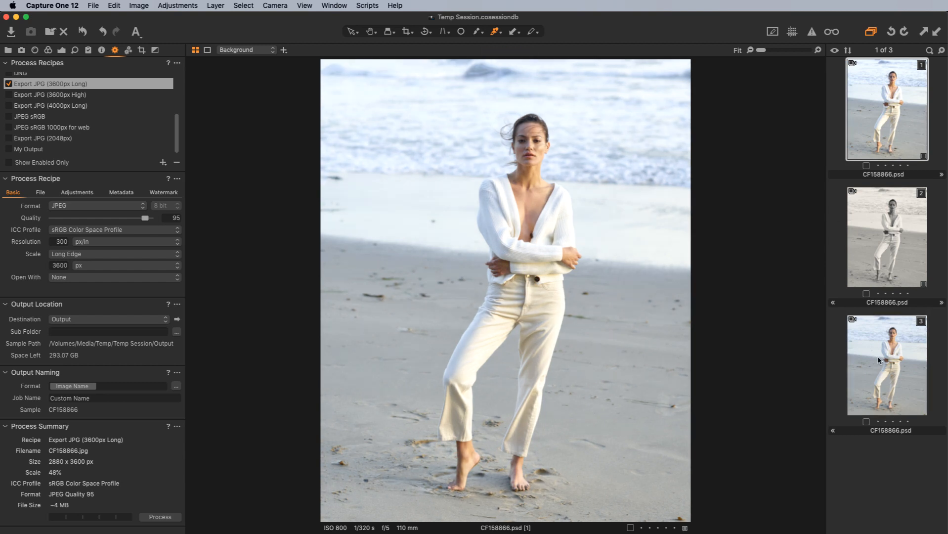
pyautogui.press('super+a')
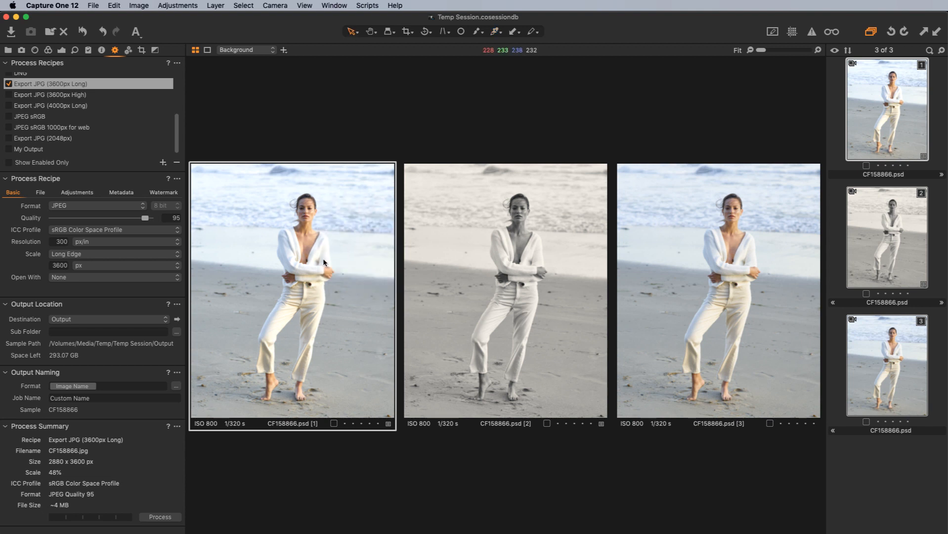
pyautogui.click(179, 5)
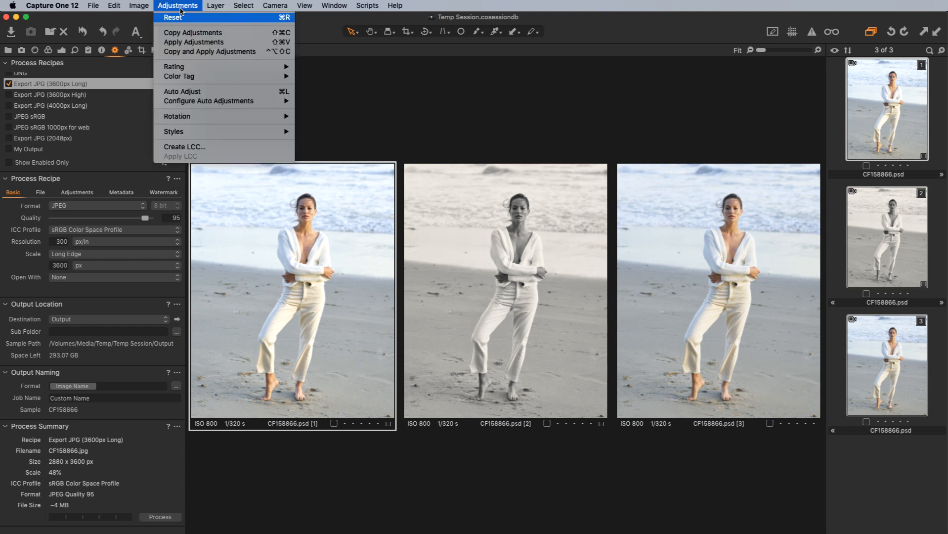
pyautogui.click(211, 52)
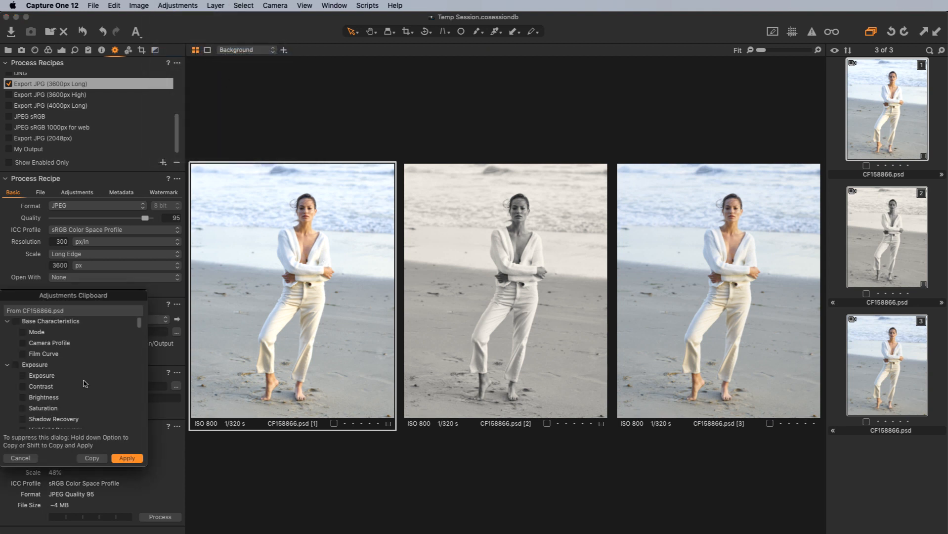
pyautogui.scroll(-6, 84, 384)
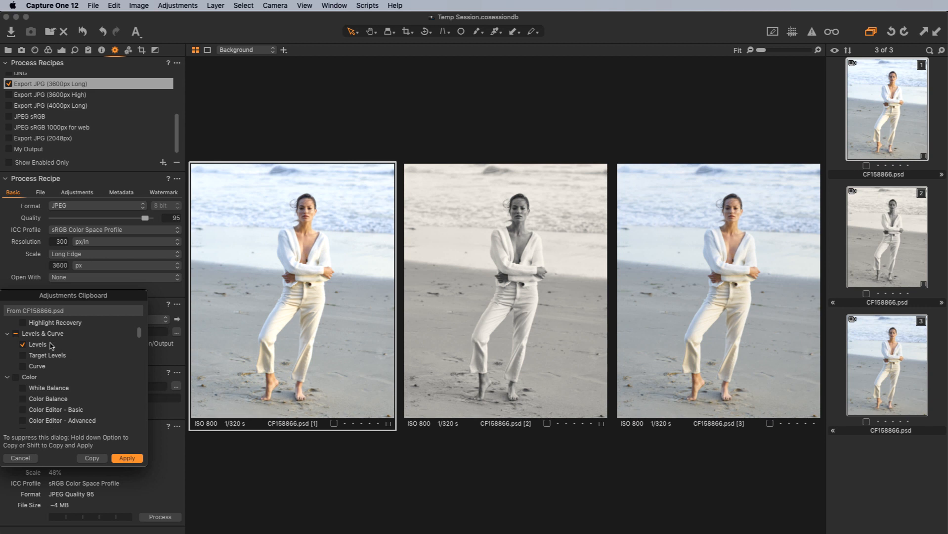
pyautogui.click(23, 346)
pyautogui.scroll(-10, 102, 381)
pyautogui.scroll(-5, 102, 381)
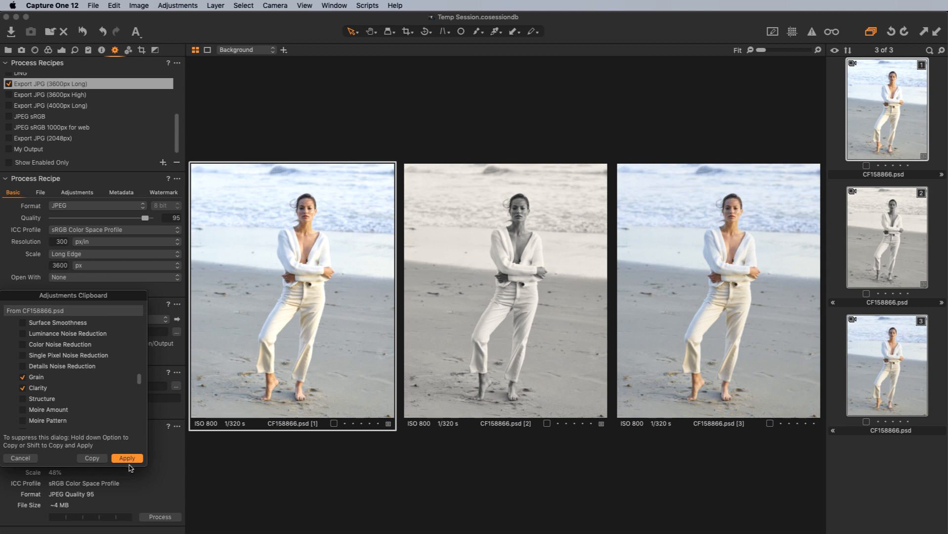
pyautogui.click(129, 460)
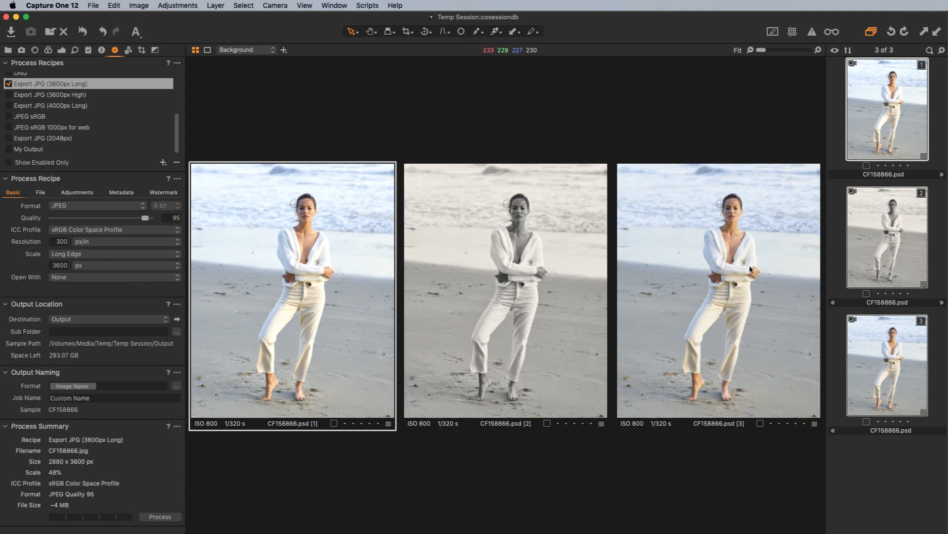